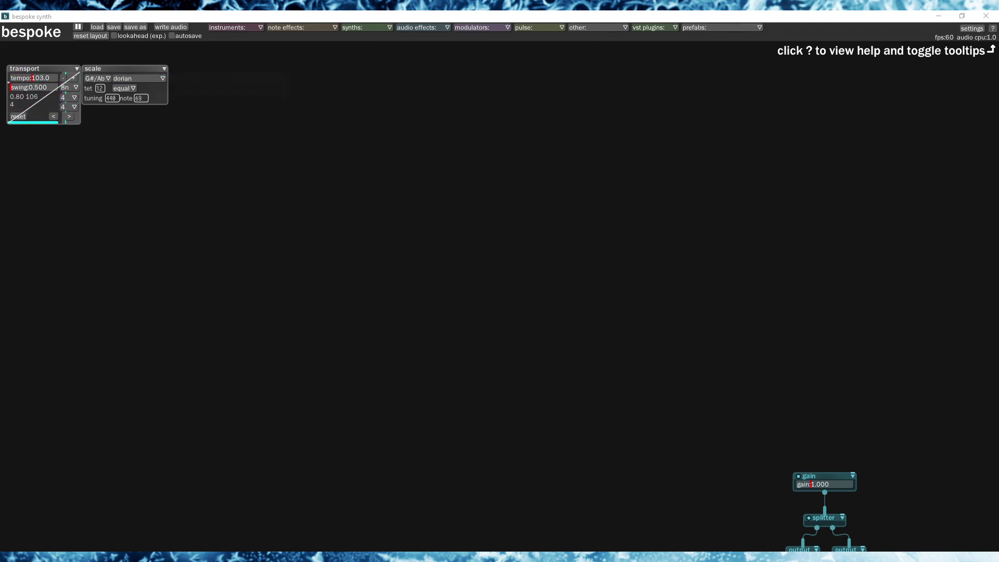
Move the scale module slightly away from the transport module and bring the whole gain, splitter and output chain into view
drag(110, 67, 123, 68)
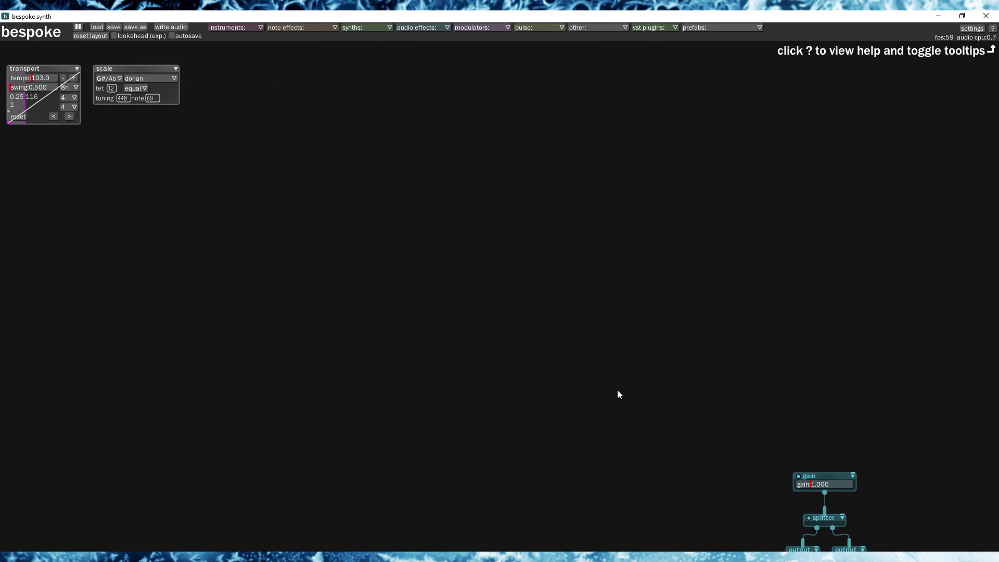
drag(748, 422, 713, 344)
drag(692, 364, 864, 537)
drag(786, 402, 792, 369)
drag(408, 214, 489, 281)
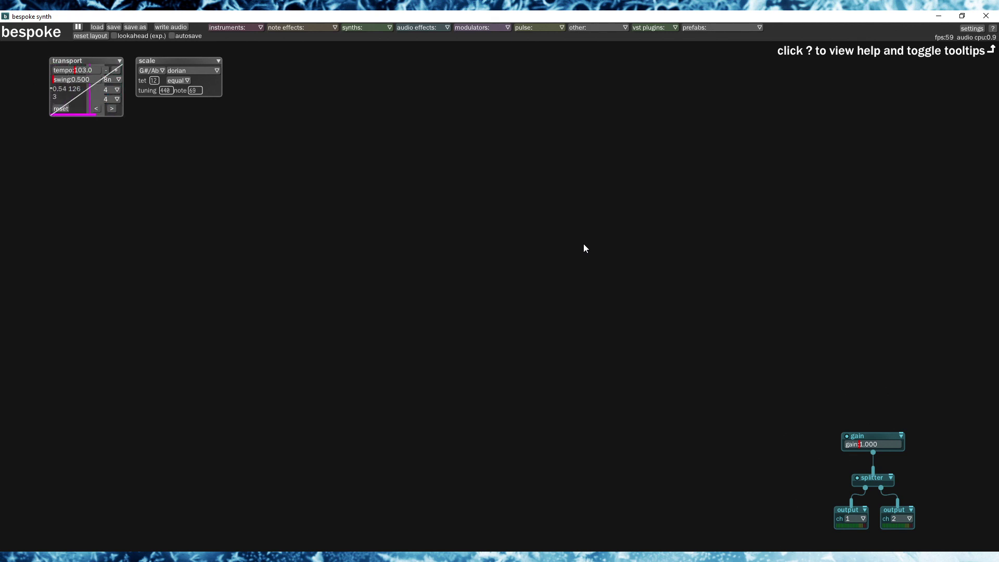
drag(472, 225, 472, 227)
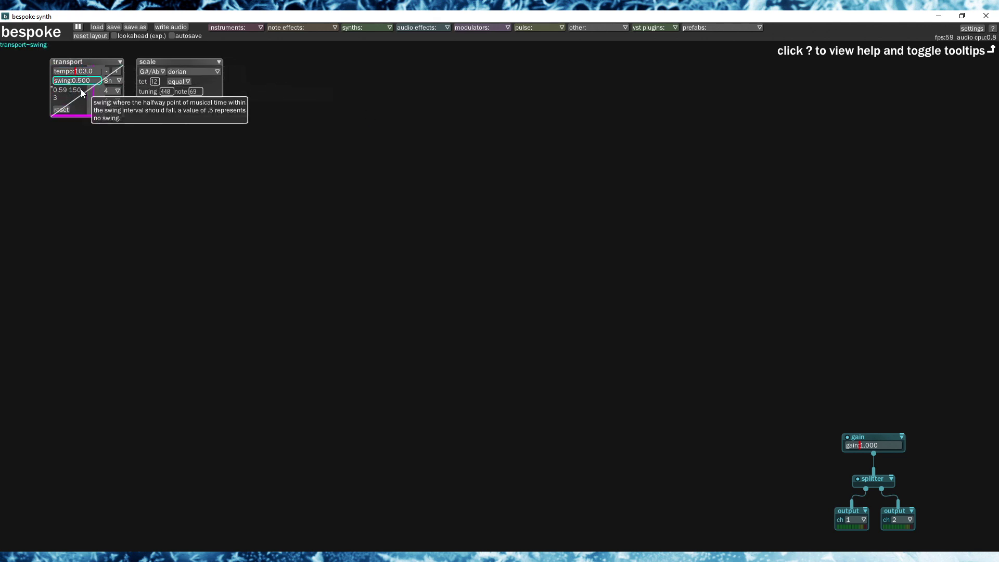
Pause the transport and shift the scale module slightly closer to the transport module
click(78, 27)
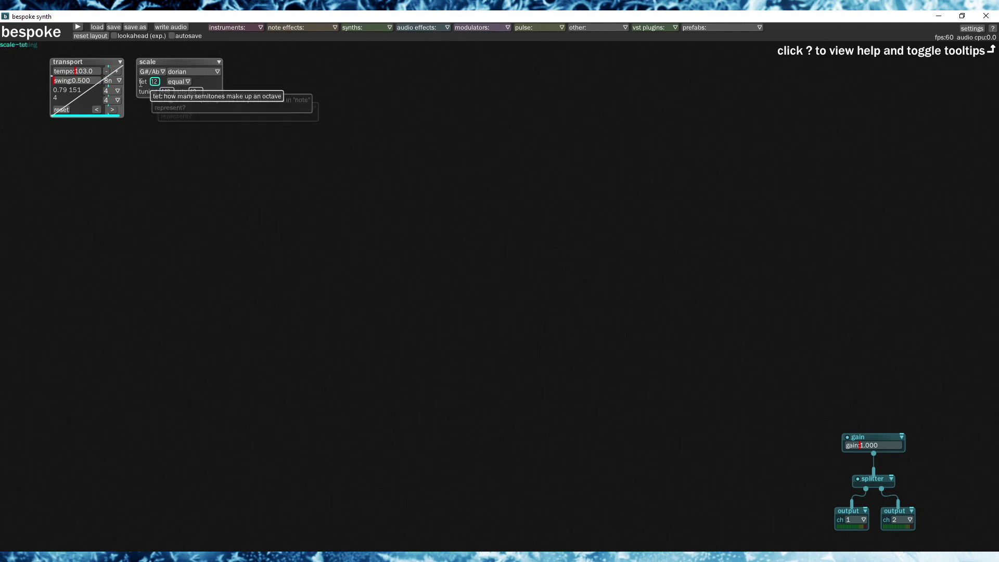
drag(184, 61, 182, 61)
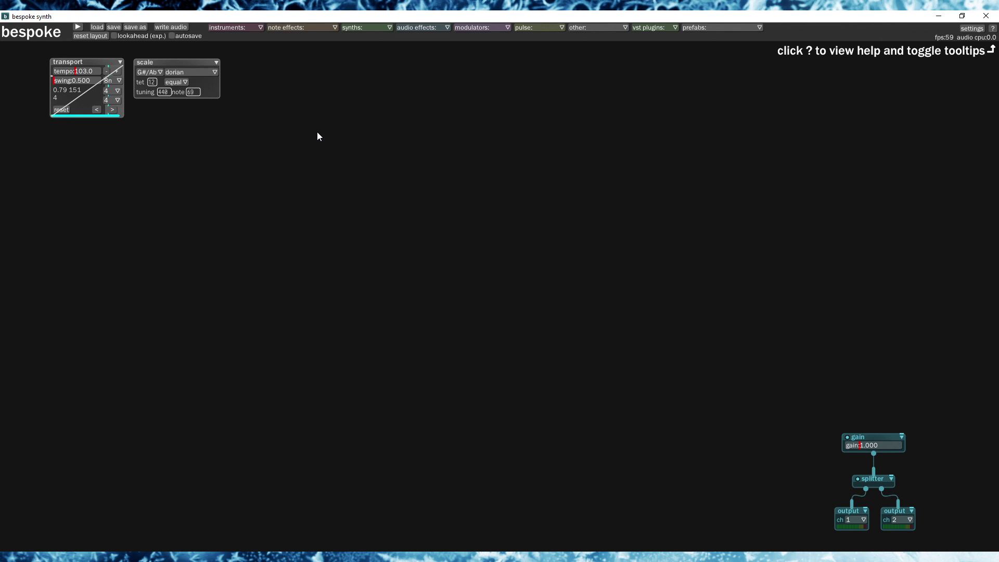
drag(157, 63, 154, 63)
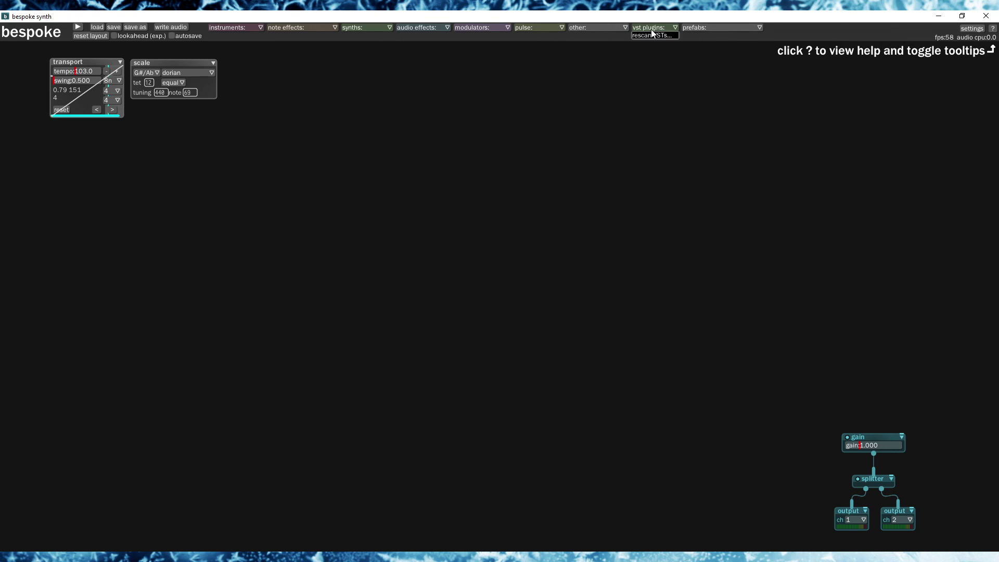
Add a notesequencer module below the scale module and enlarge it so its note names are readable
click(603, 121)
click(247, 27)
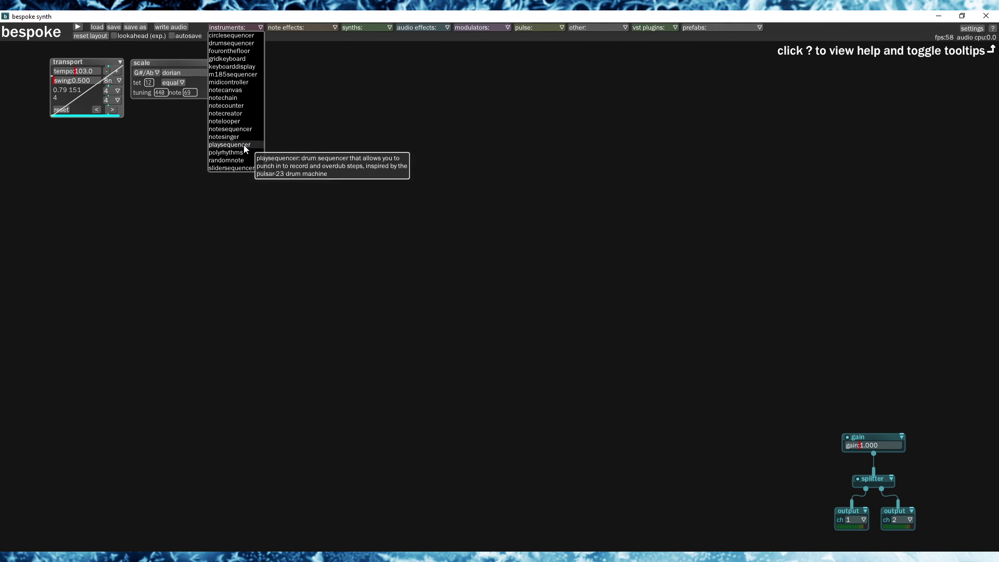
click(221, 130)
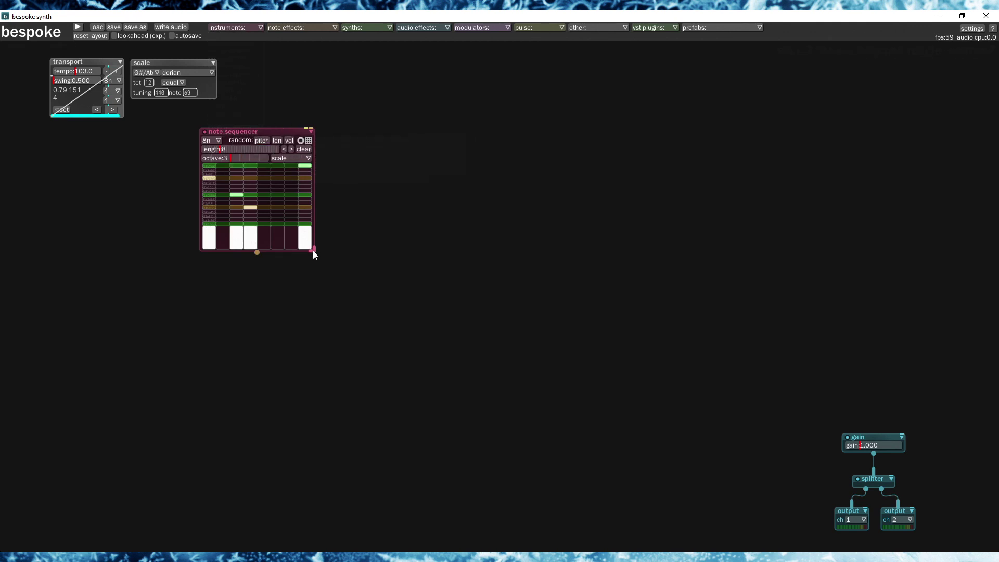
drag(313, 251, 547, 329)
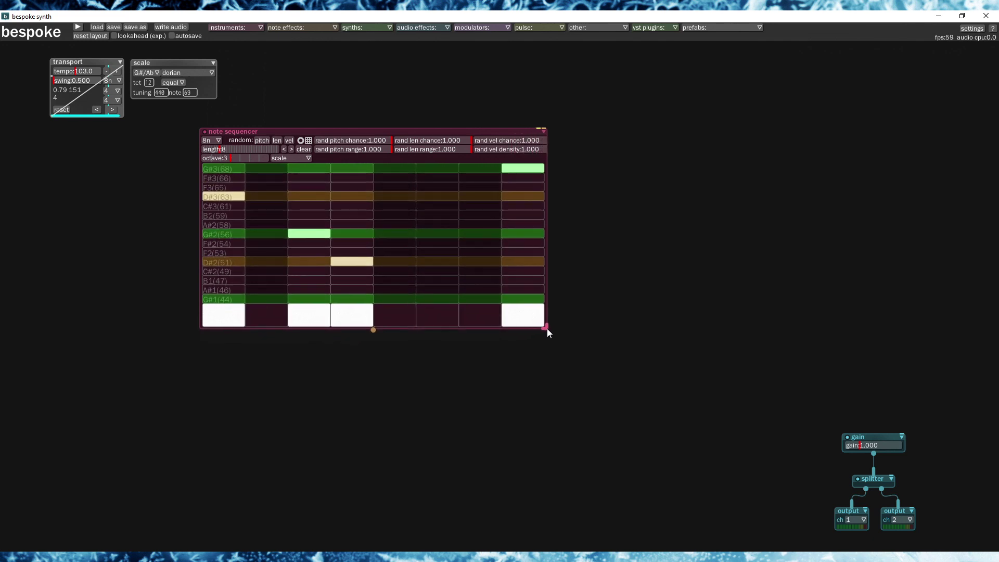
drag(327, 130, 295, 124)
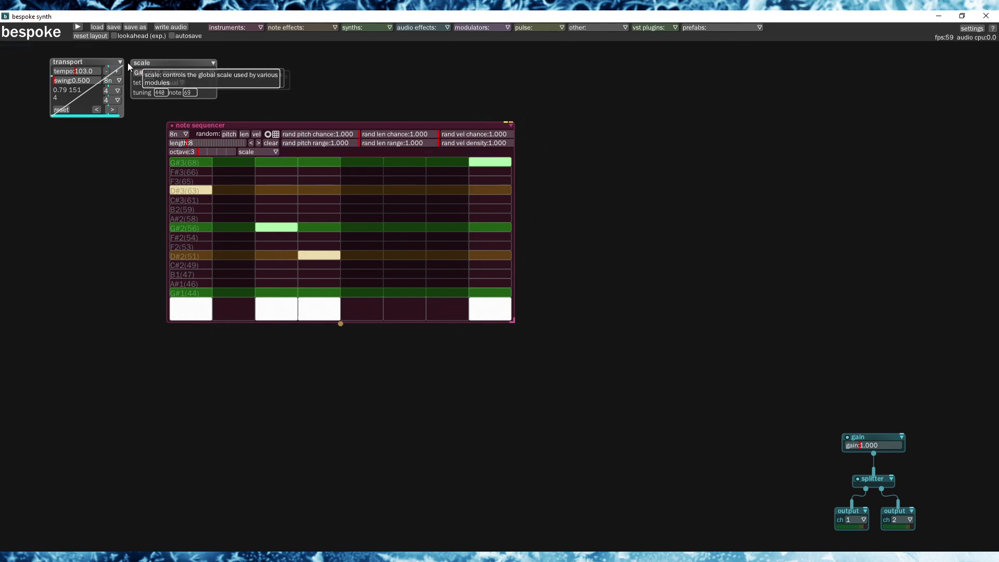
Run the note sequencer briefly, pause it, and look through the available note effects
click(78, 27)
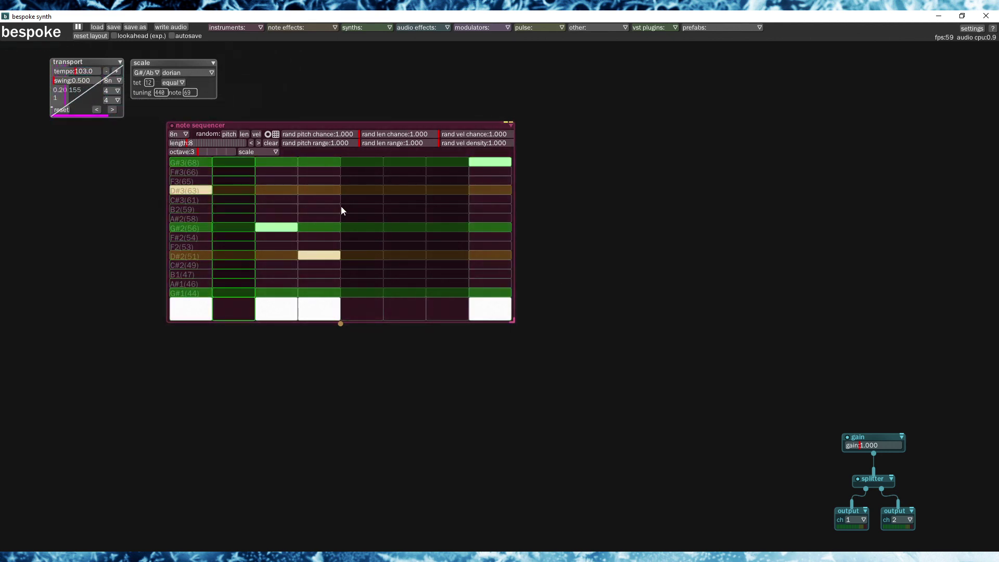
click(79, 29)
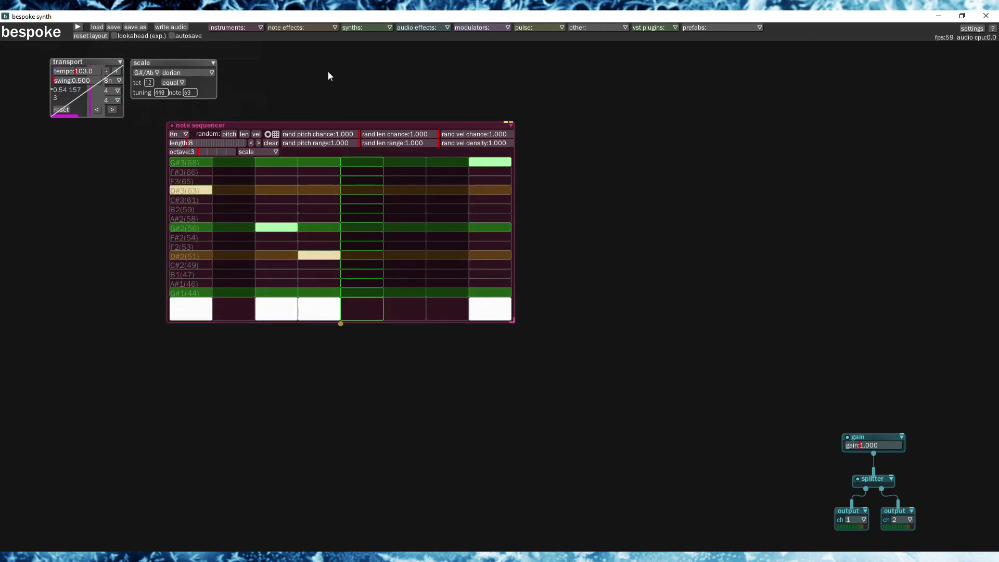
click(295, 28)
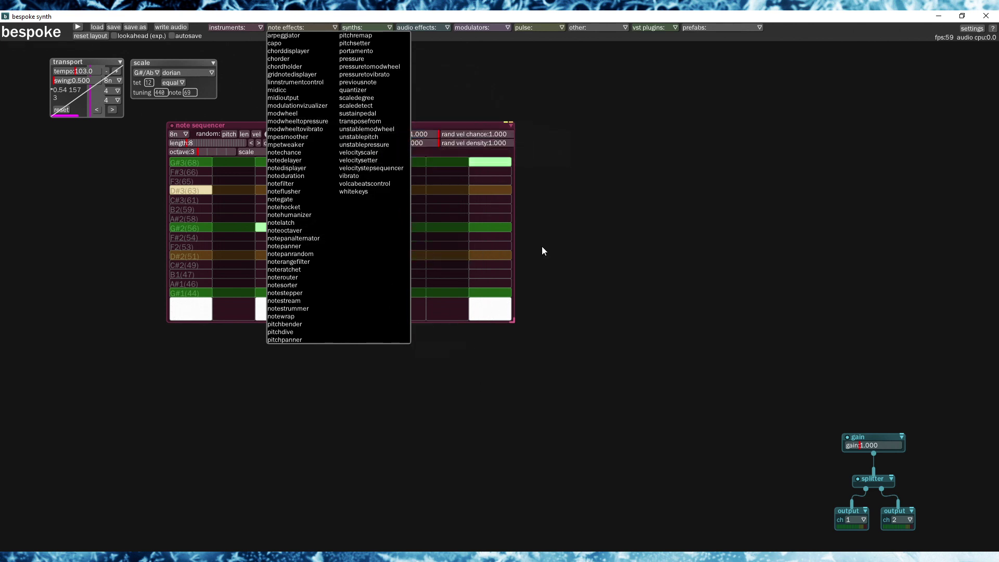
click(598, 131)
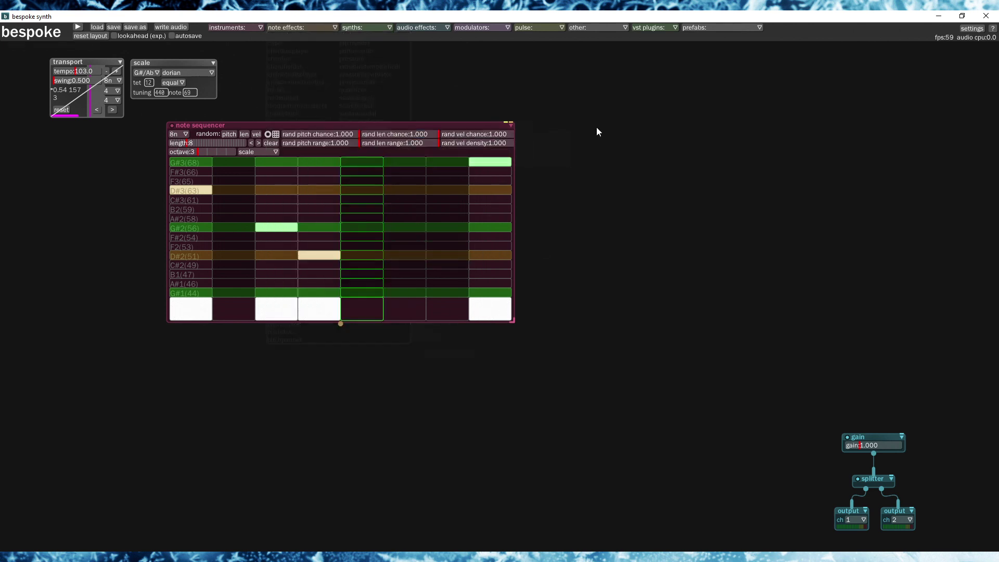
Add a karplusstrong synth beneath the note sequencer and shrink the note sequencer slightly
click(364, 26)
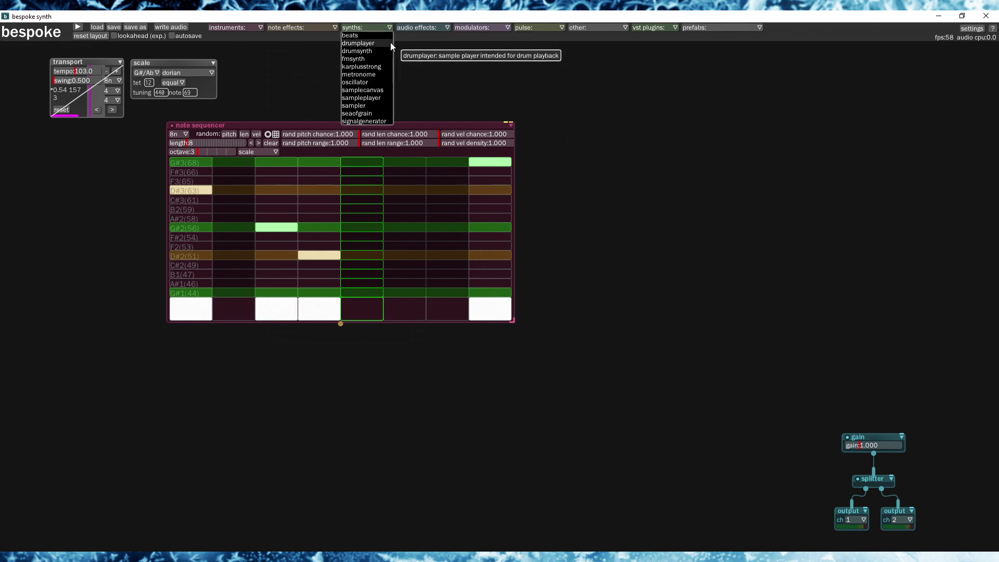
click(357, 68)
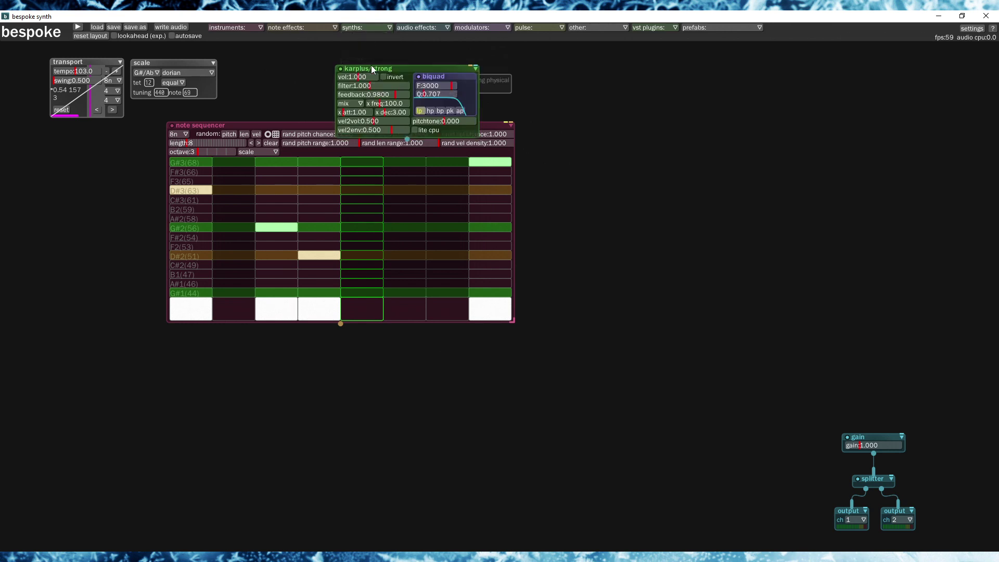
click(408, 354)
drag(514, 321, 440, 305)
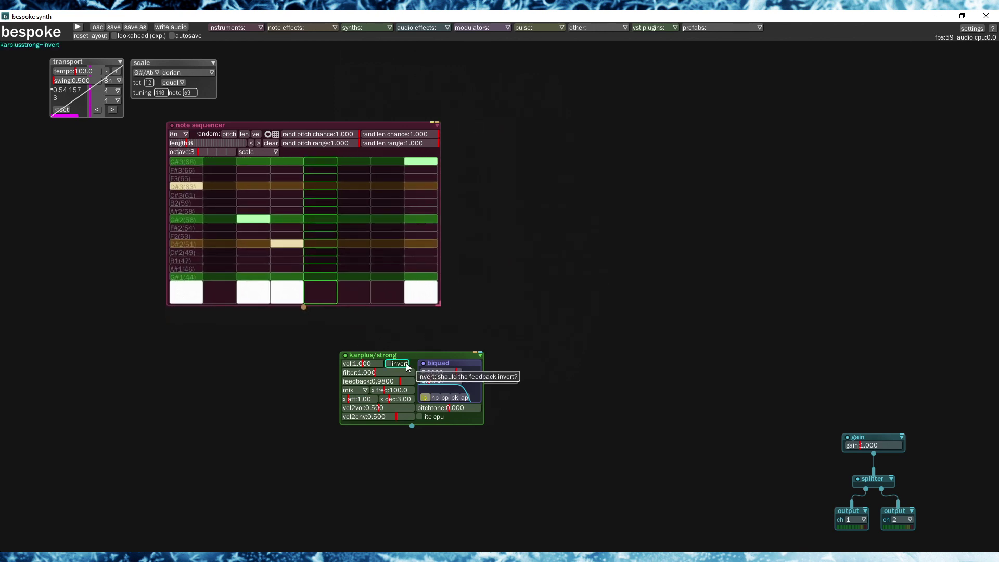
drag(410, 354, 319, 342)
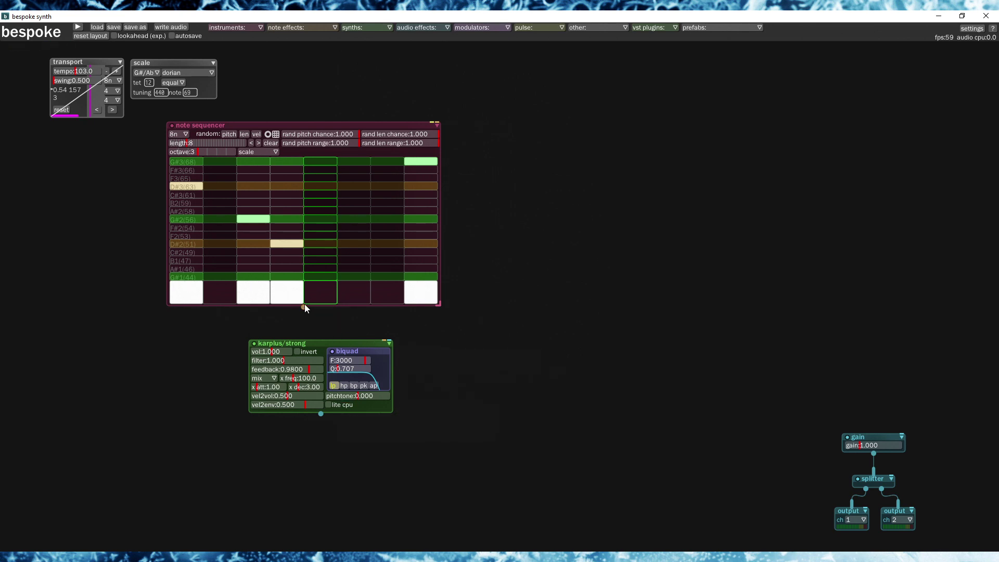
Patch the note sequencer into the karplus/strong synth and the synth into the gain module, with a brief playback test
drag(304, 307, 318, 350)
drag(321, 414, 875, 436)
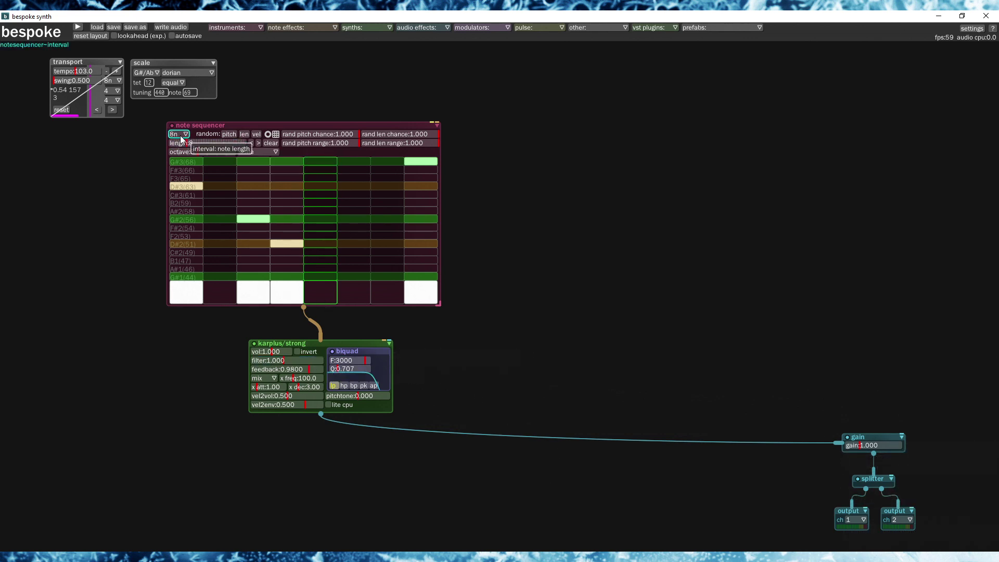
click(80, 26)
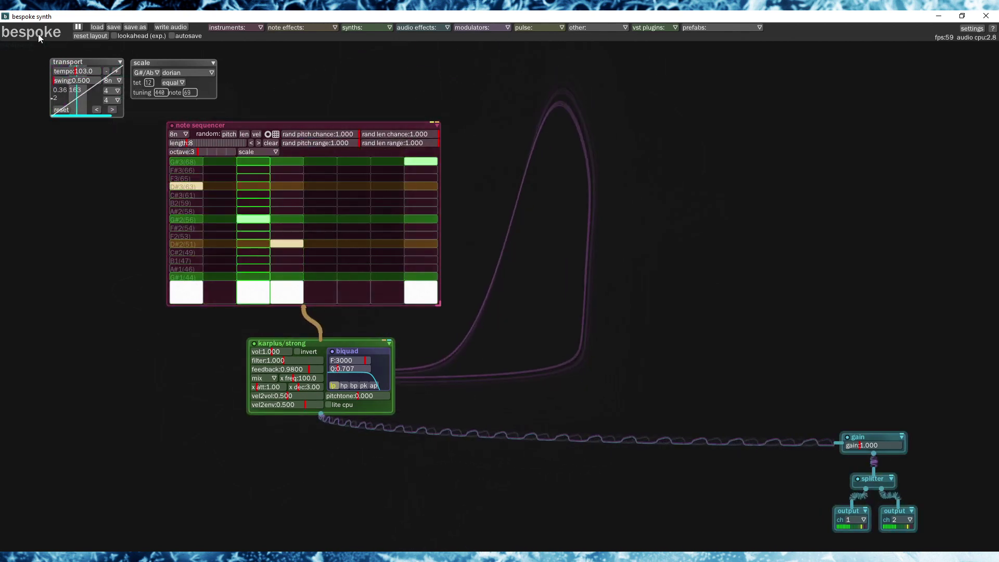
click(78, 27)
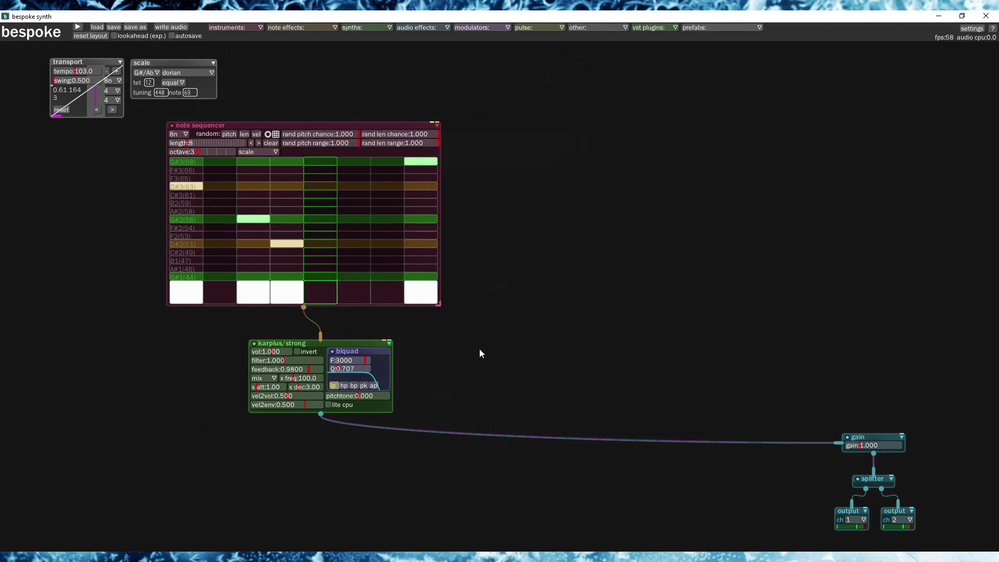
Add a drumsequencer module to the right of the note sequencer
click(246, 25)
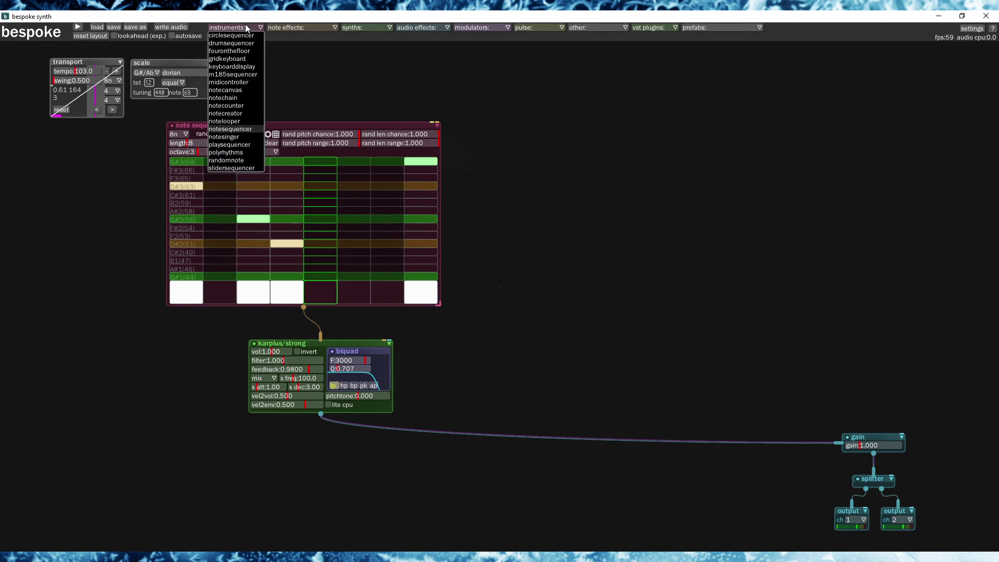
click(239, 43)
drag(268, 43, 536, 87)
click(536, 87)
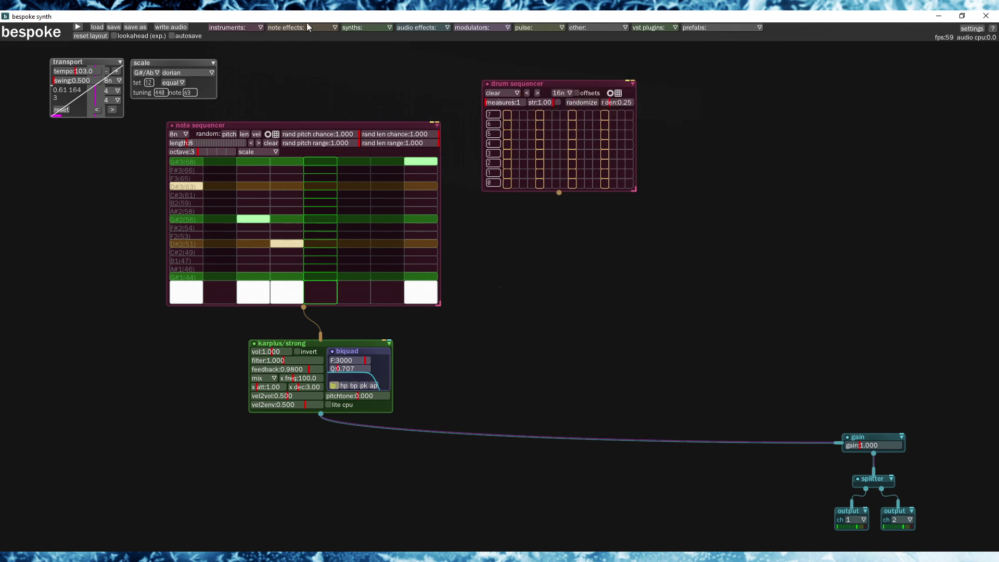
Add a drumsynth module and place it above the gain module
click(363, 28)
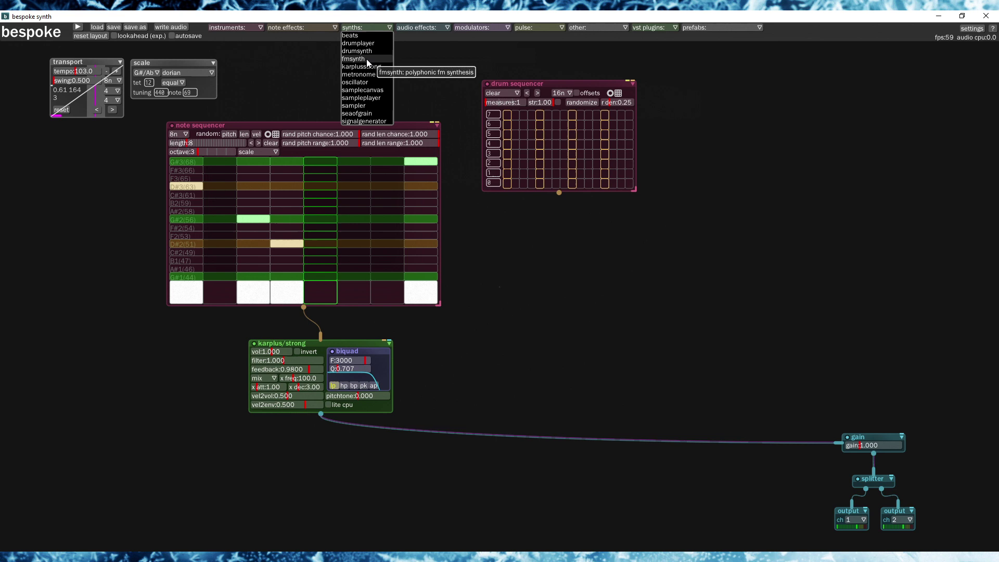
click(373, 51)
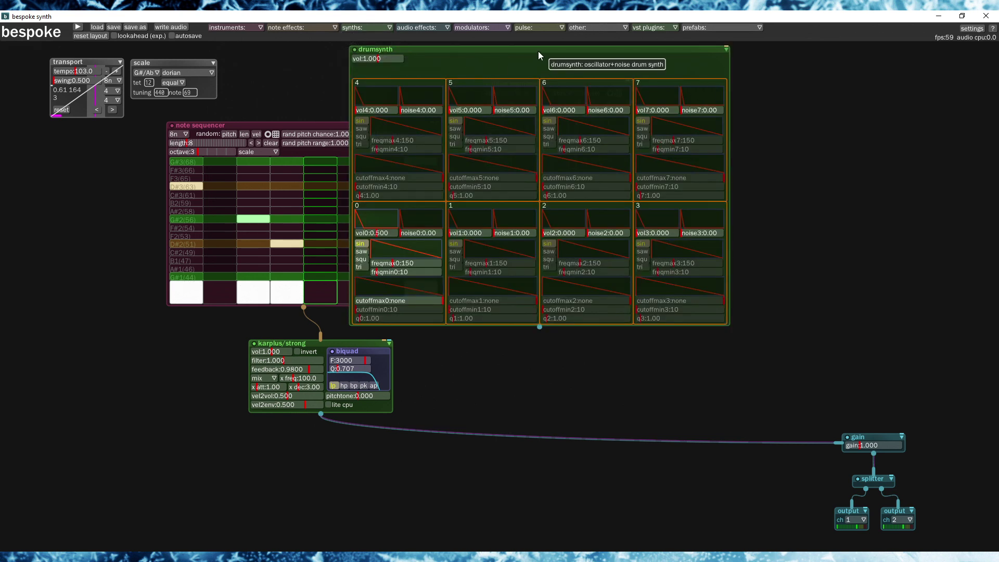
drag(546, 54, 728, 104)
click(774, 137)
Rearrange the patch with a smaller note sequencer and its synth below the transport, and the drum sequencer between scale and drumsynth
drag(544, 82, 511, 93)
drag(340, 348, 244, 425)
drag(354, 124, 254, 218)
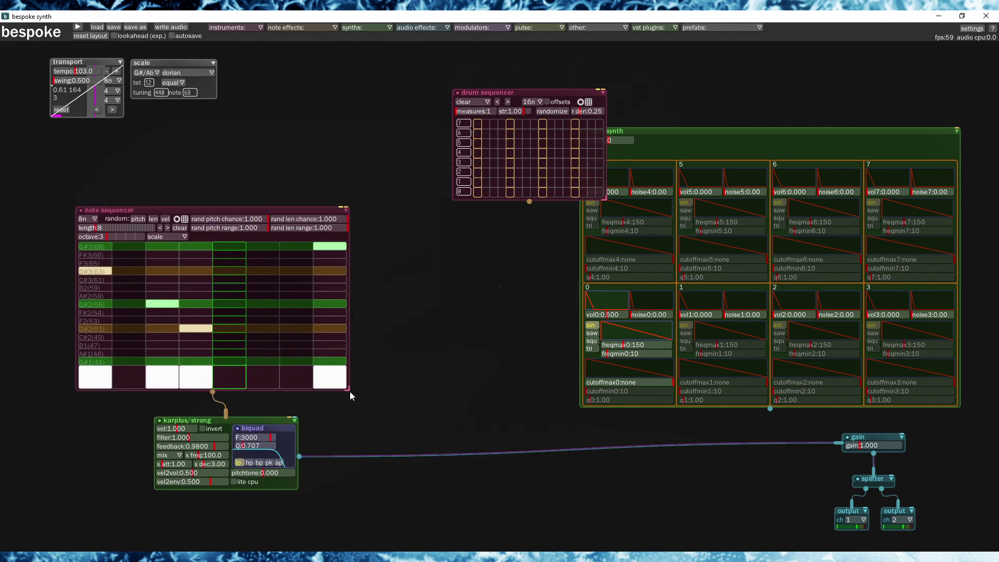
drag(349, 394, 328, 370)
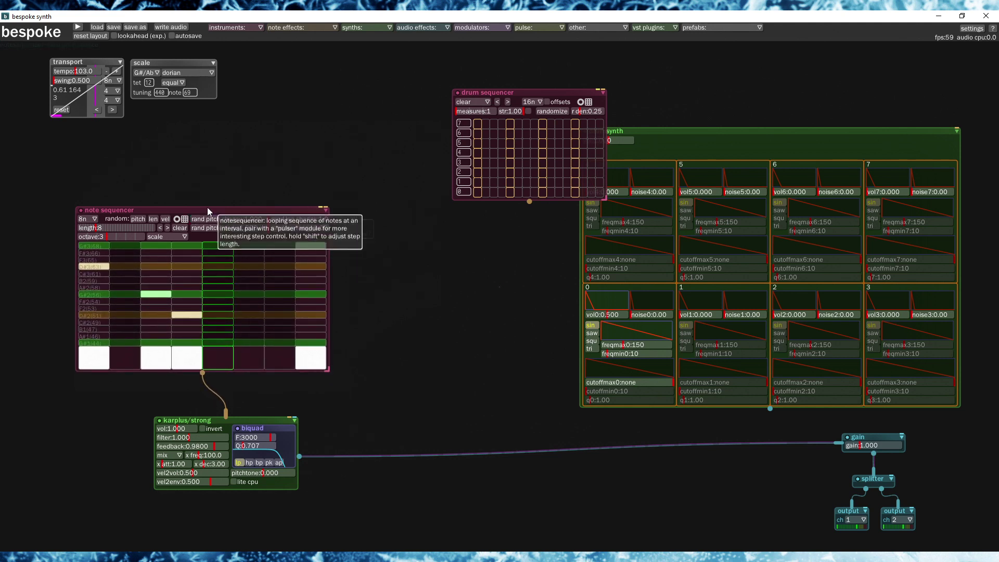
mouse_move(207, 207)
mouse_down()
mouse_move(226, 230)
mouse_move(226, 211)
mouse_up()
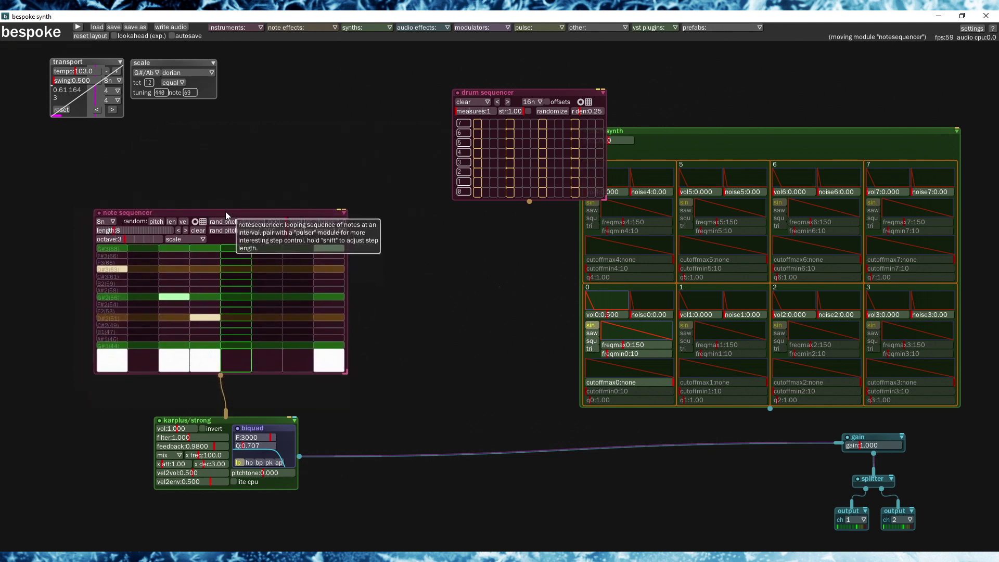
drag(197, 423, 72, 406)
drag(226, 214, 151, 201)
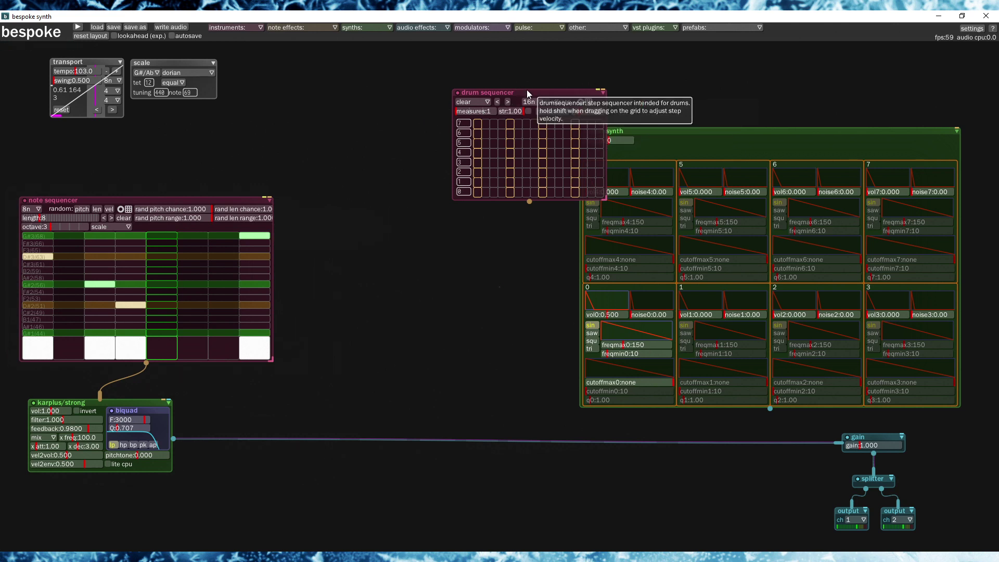
drag(523, 92, 477, 223)
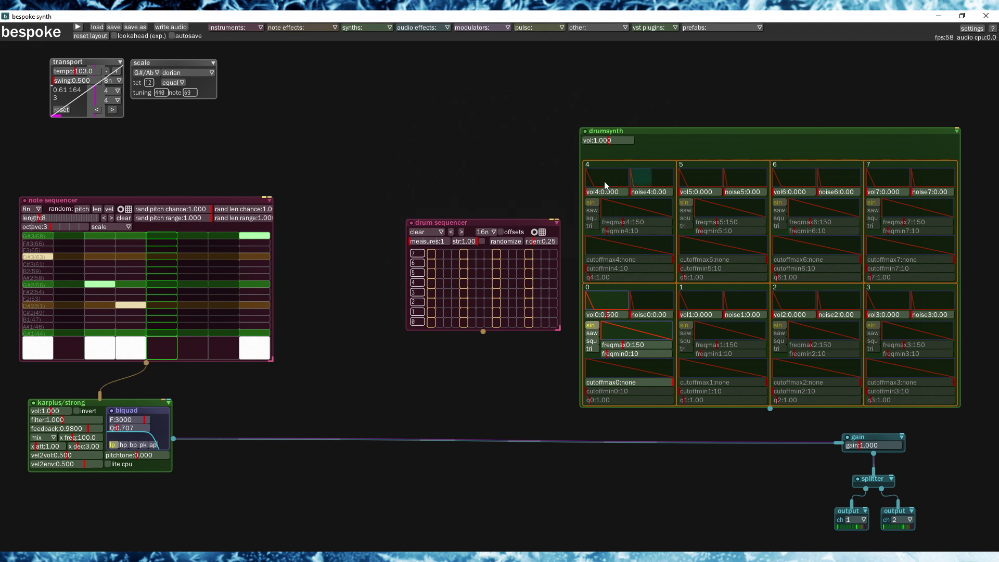
drag(495, 221, 438, 86)
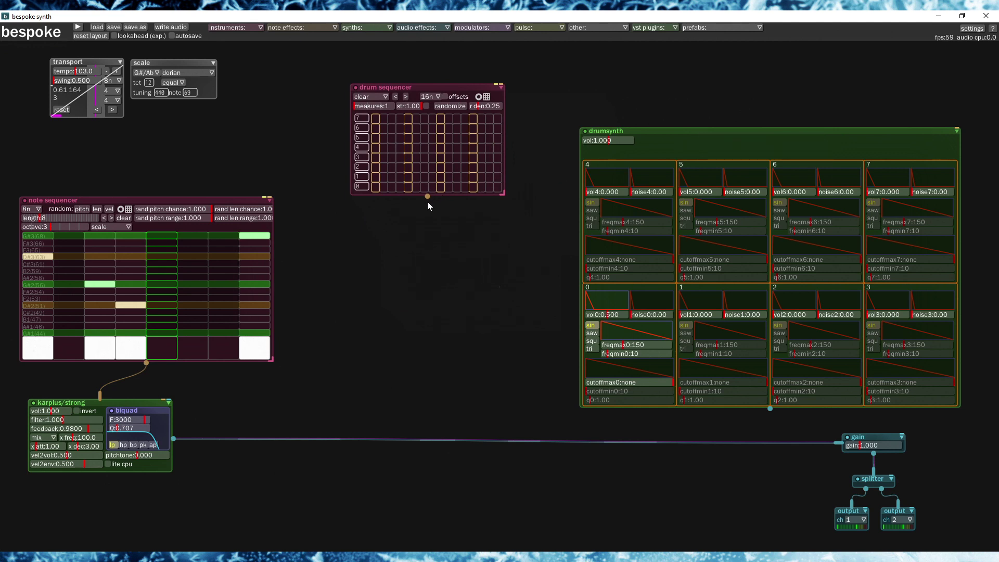
Patch the drum sequencer into the drumsynth and the drumsynth into the gain module, moving the drumsynth closer to the sequencer
drag(426, 196, 795, 133)
drag(771, 409, 873, 442)
drag(703, 130, 644, 73)
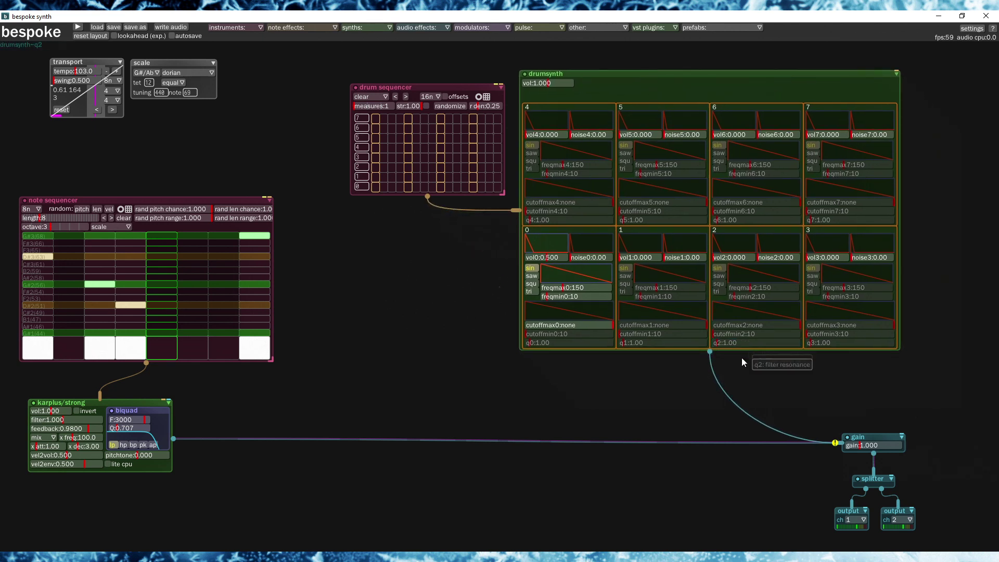
Inspect the warning on the audio cable entering the gain module
mouse_move(835, 444)
key(alt)
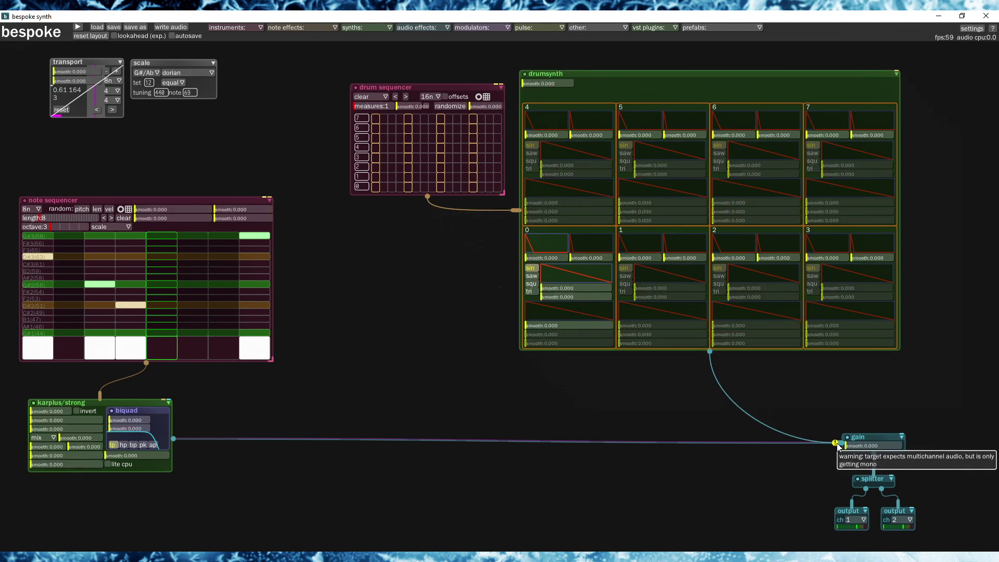
drag(837, 447, 780, 492)
drag(835, 443, 598, 412)
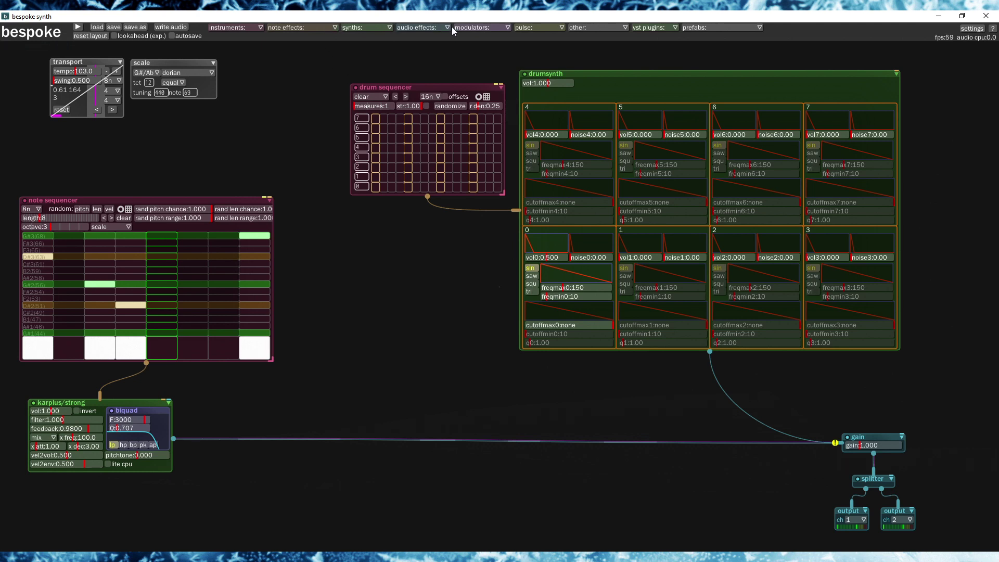
click(587, 26)
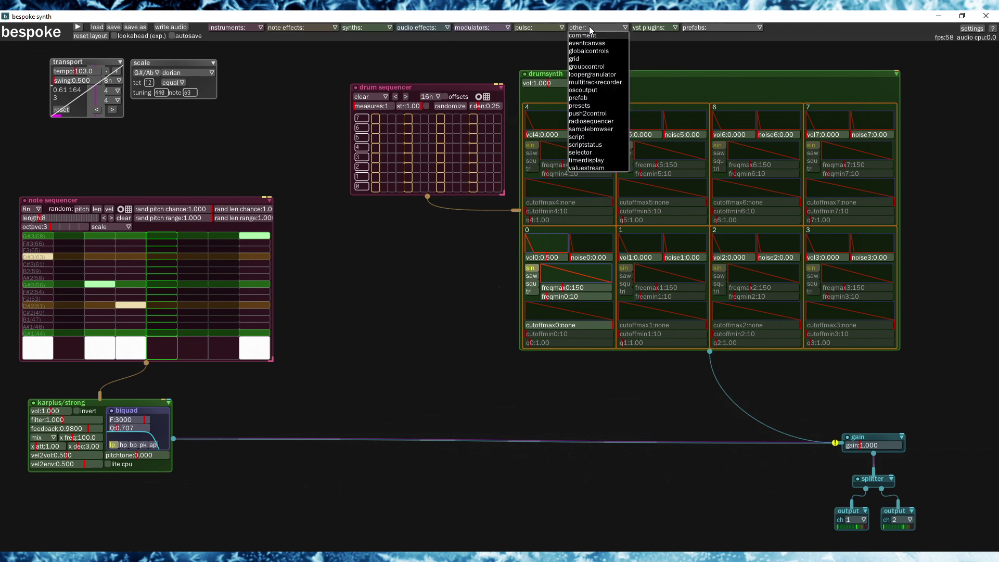
click(601, 83)
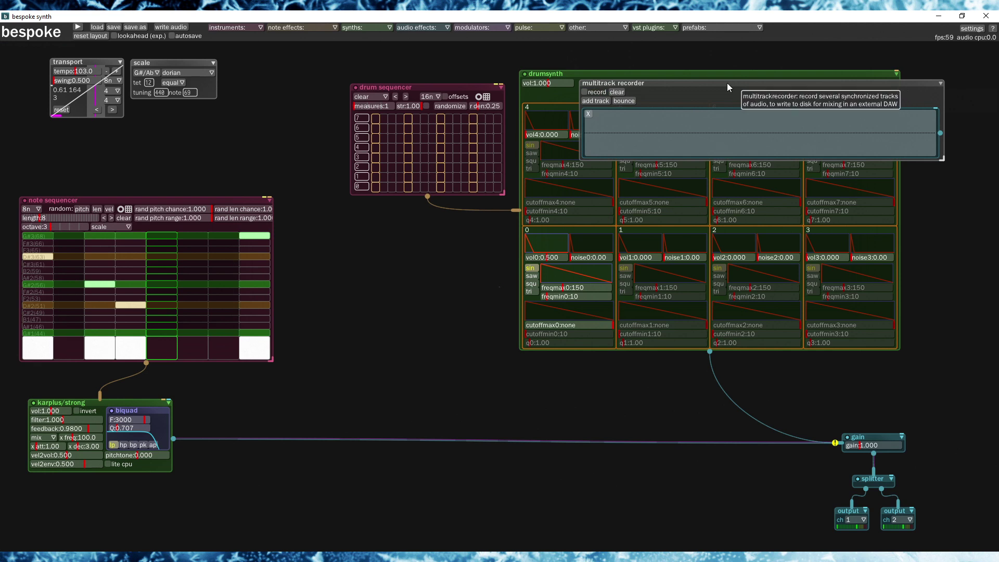
click(939, 83)
drag(872, 91, 769, 118)
click(863, 121)
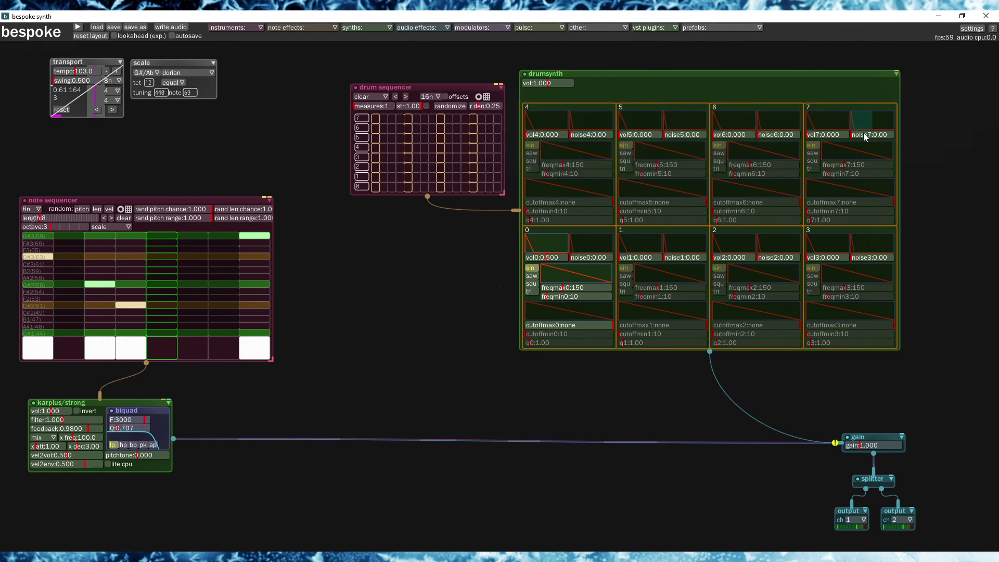
Disconnect the audio cables of the karplus/strong synth and the drumsynth from the gain module
drag(838, 444, 202, 502)
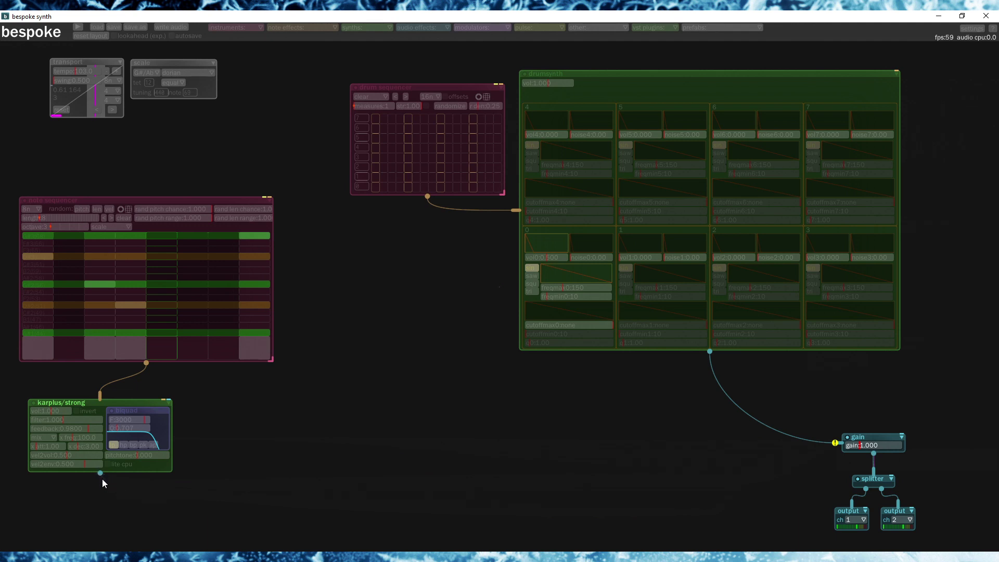
drag(102, 483, 103, 483)
mouse_move(837, 447)
drag(838, 446, 823, 458)
mouse_move(838, 443)
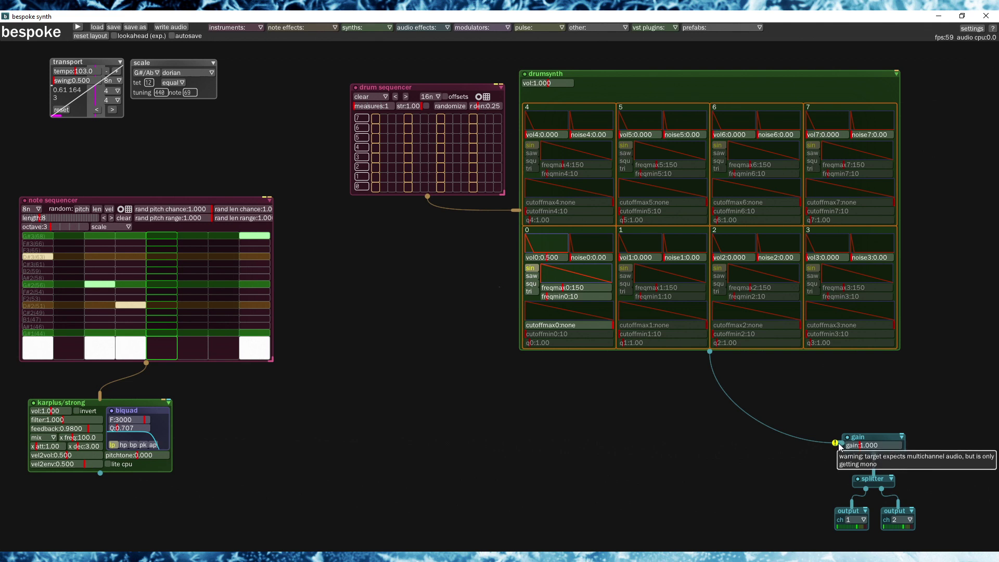
drag(840, 446, 751, 419)
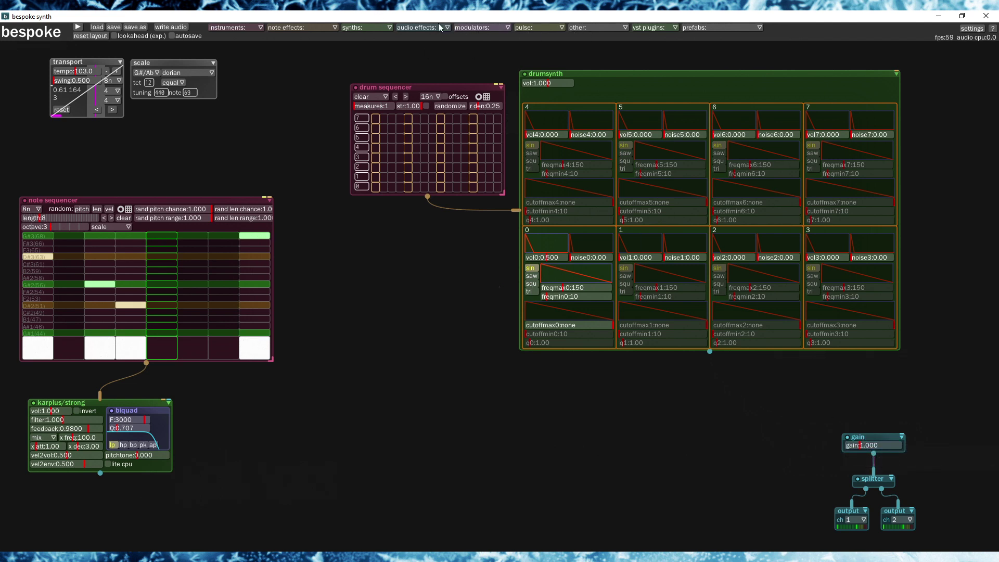
click(420, 28)
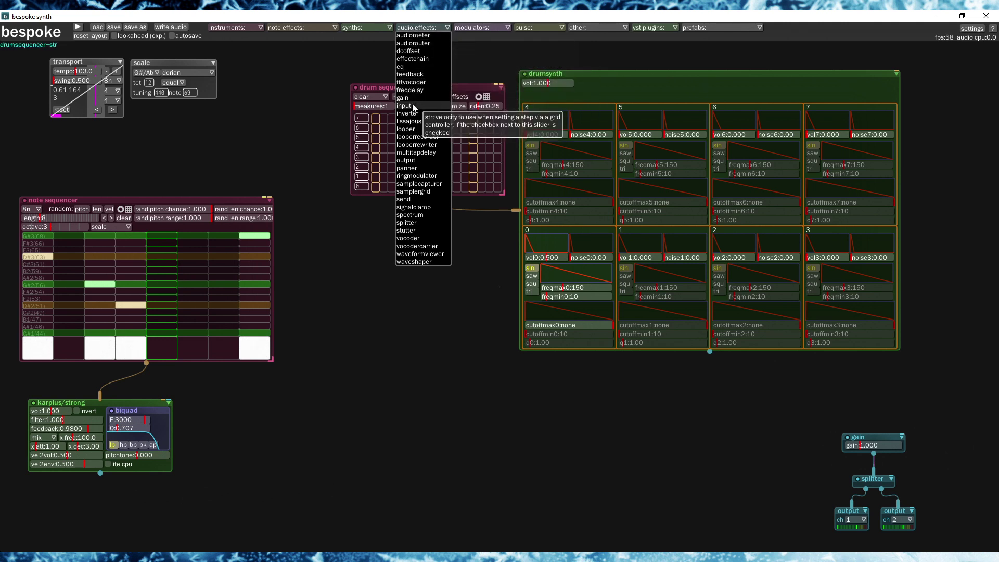
click(595, 27)
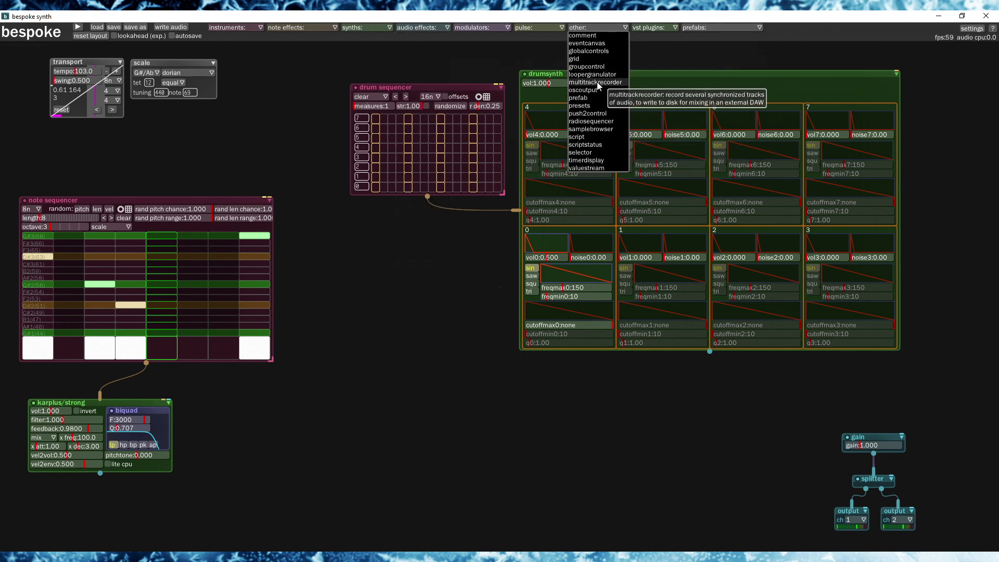
click(447, 28)
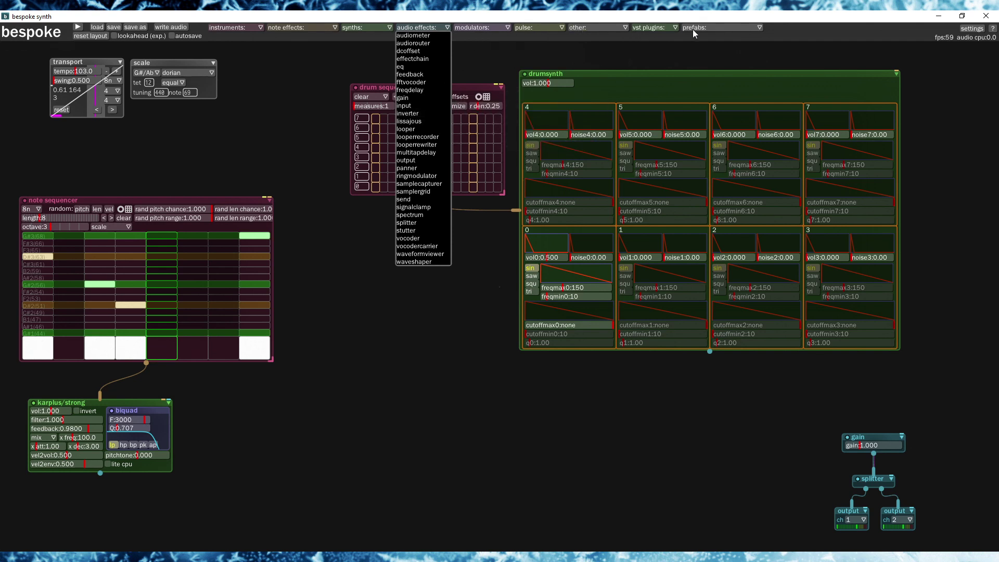
click(583, 26)
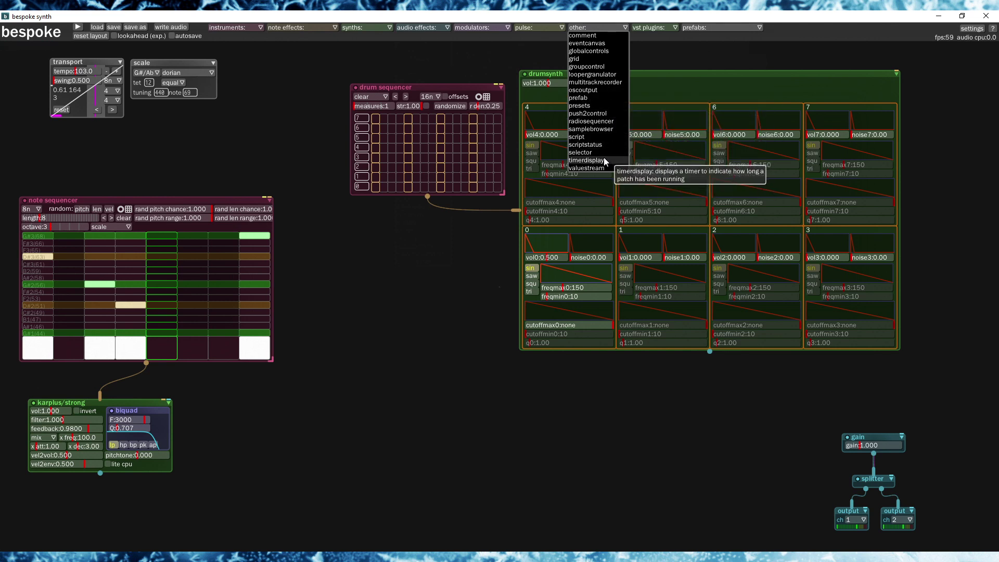
click(530, 29)
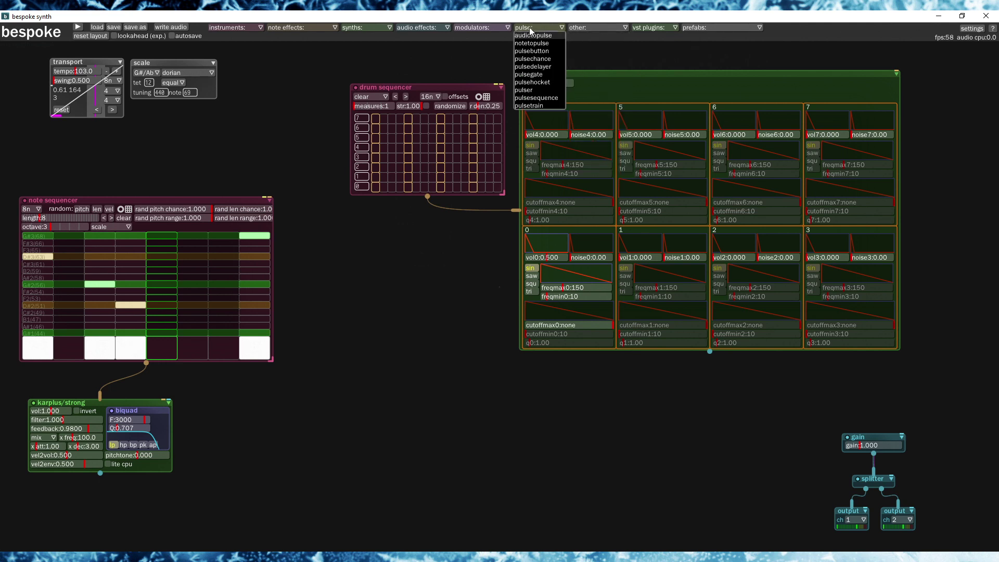
click(481, 28)
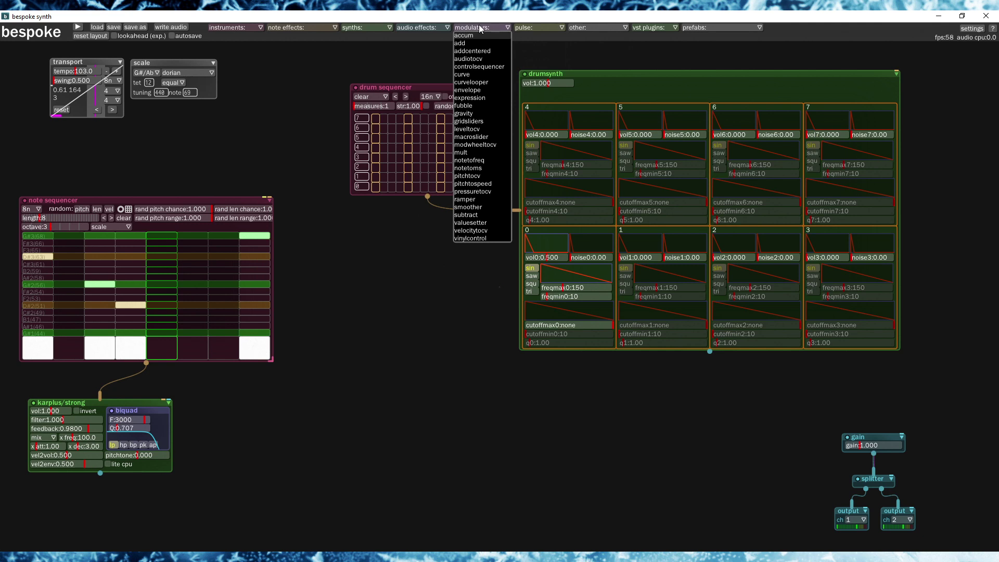
Add an effectchain module below the drumsynth and insert a compressor in it
click(420, 28)
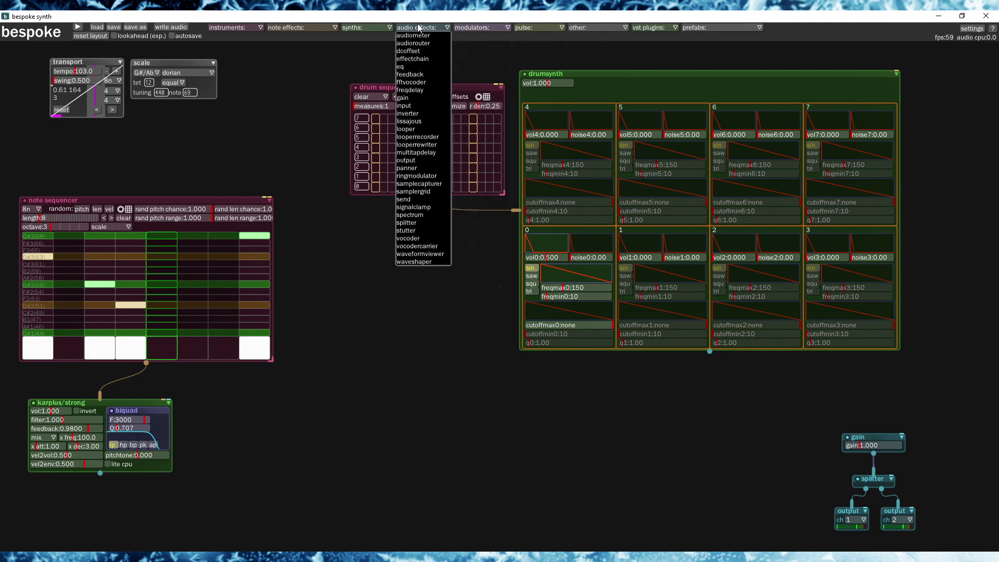
click(412, 59)
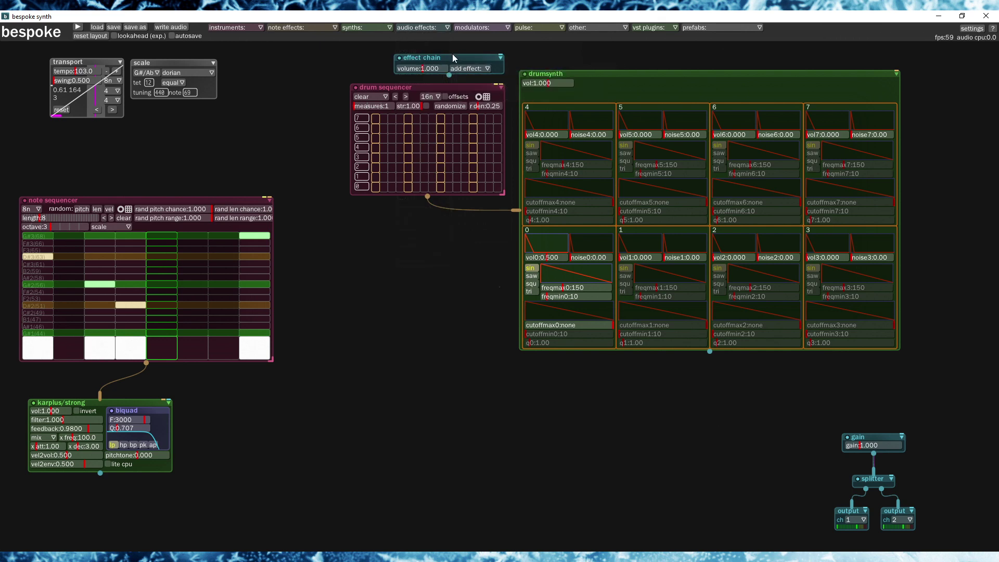
click(594, 399)
click(612, 408)
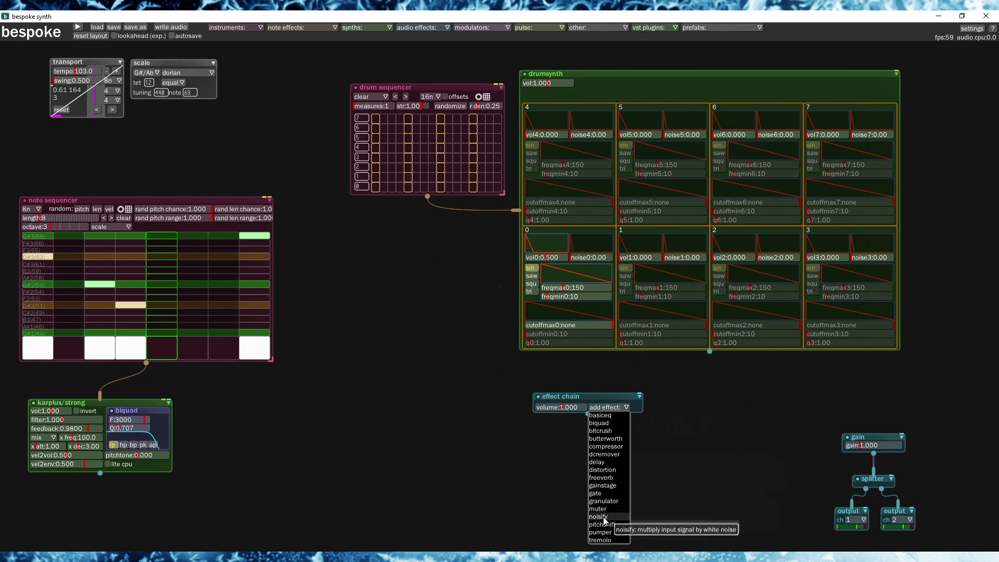
click(618, 447)
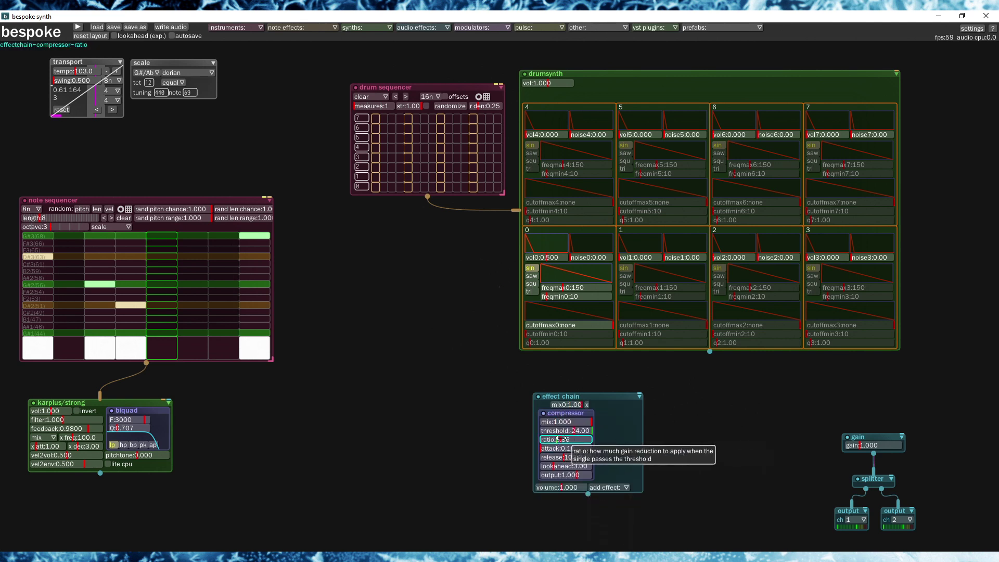
Set the compressor's ratio to 40.00 and its threshold to -3.57
drag(558, 439, 610, 444)
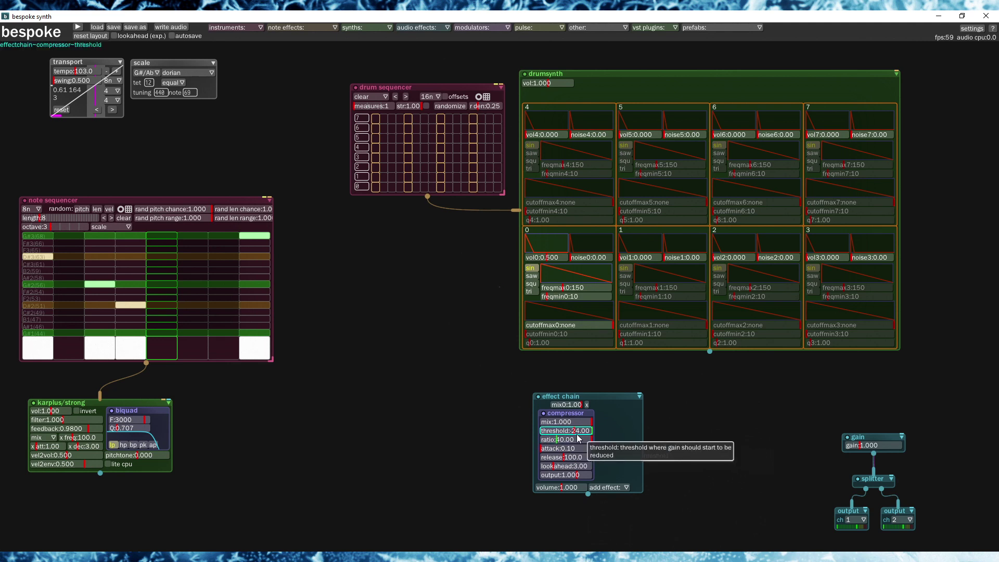
drag(574, 431, 588, 432)
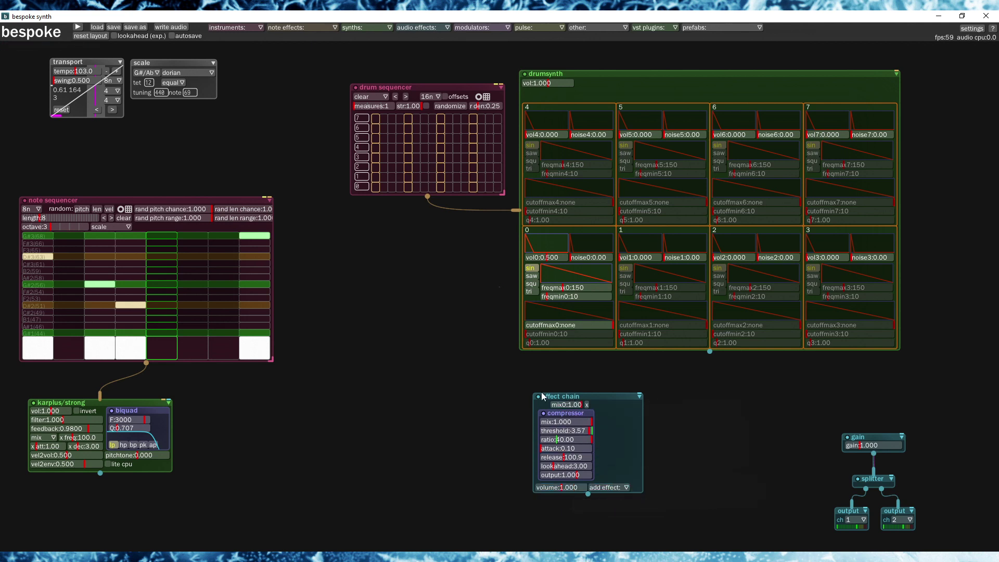
Move the effect chain slightly lower and route the drumsynth and the karplus/strong synth through it into the gain module
drag(542, 396, 536, 410)
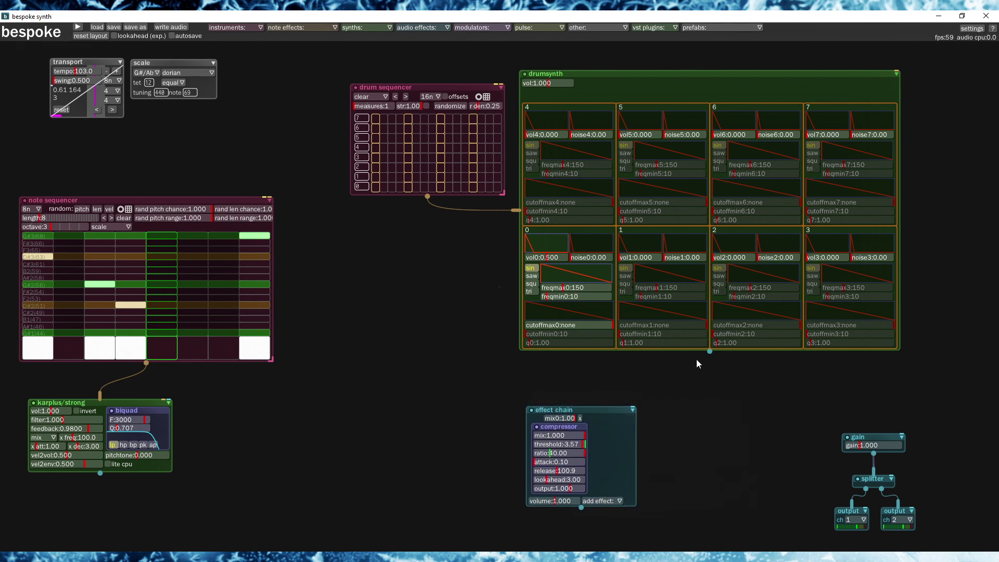
drag(710, 355, 570, 414)
drag(102, 477, 529, 457)
drag(581, 507, 863, 441)
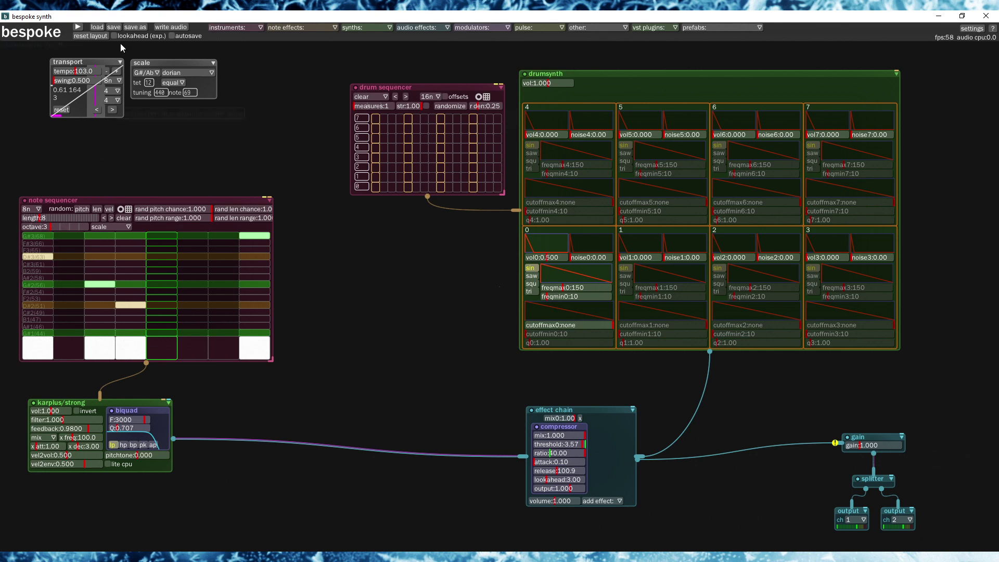
Start playback and try single hits on the first step of drum sequencer rows 0 and 7
click(77, 28)
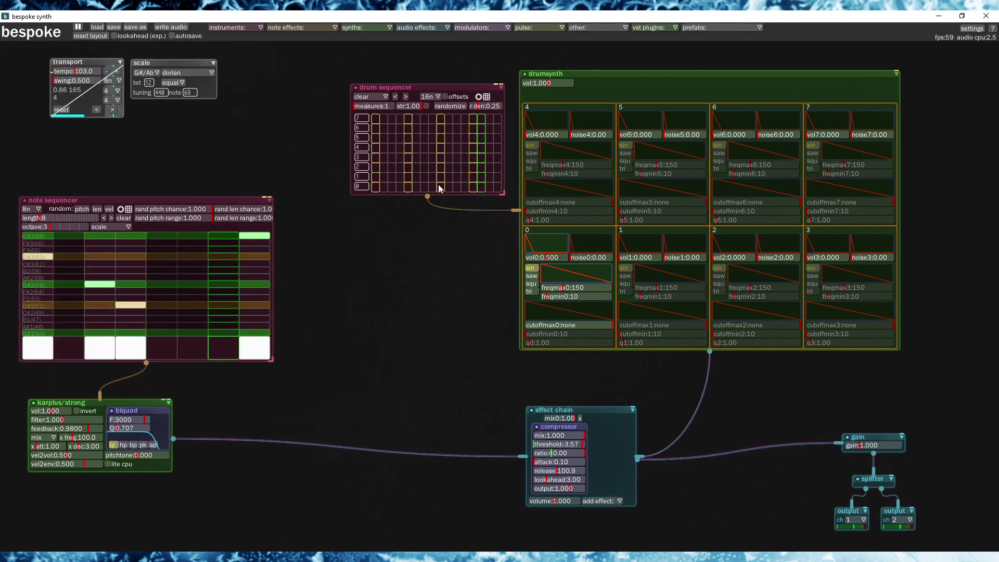
click(375, 187)
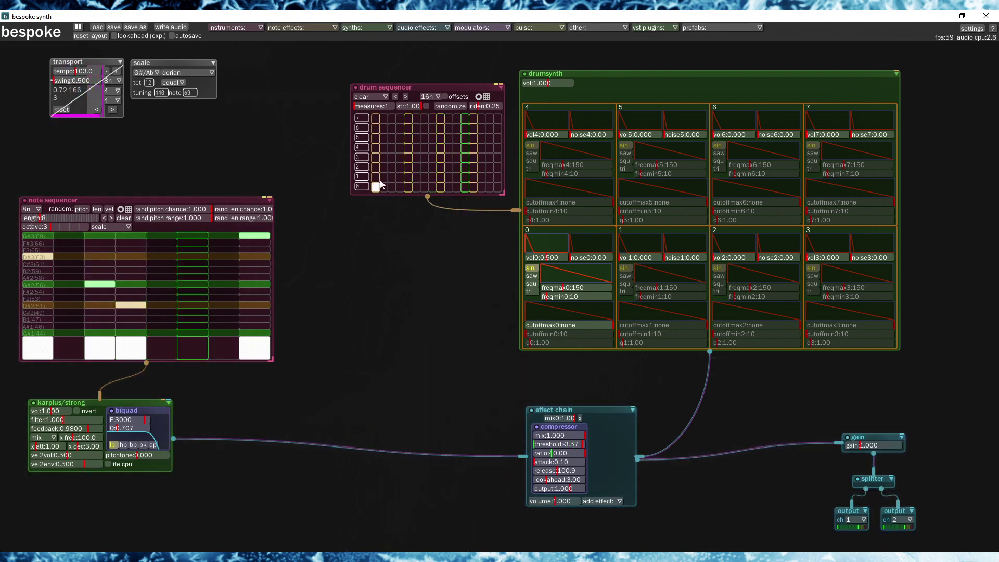
click(375, 187)
click(375, 119)
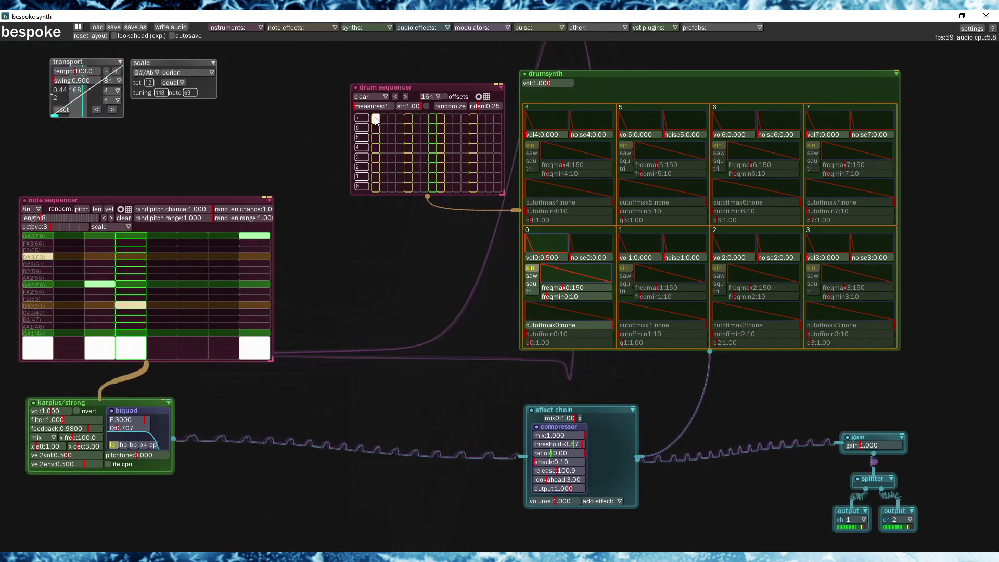
click(375, 118)
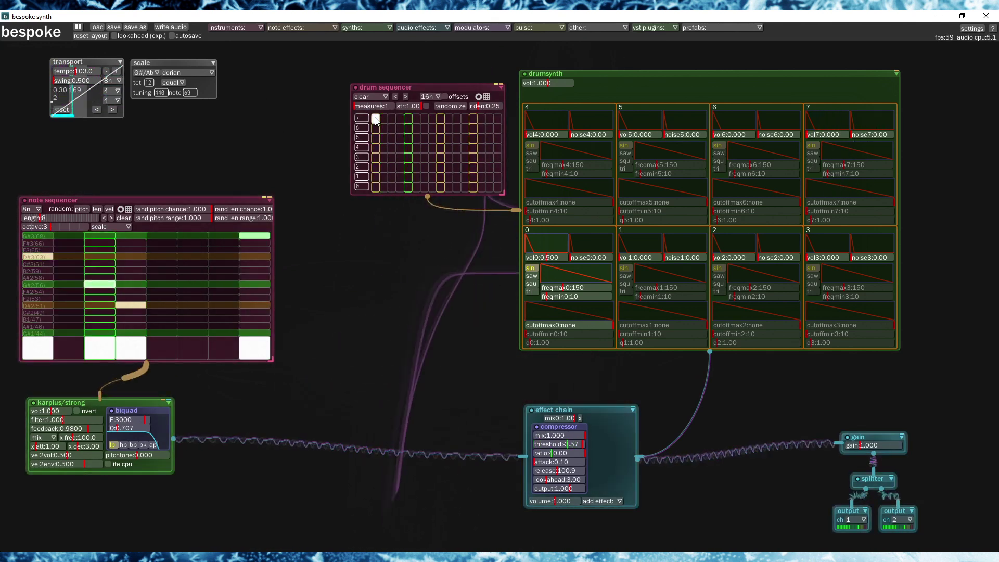
Fill every step of drum sequencer row 0, clearing the trial hits from rows 1 and 2
drag(375, 177, 498, 178)
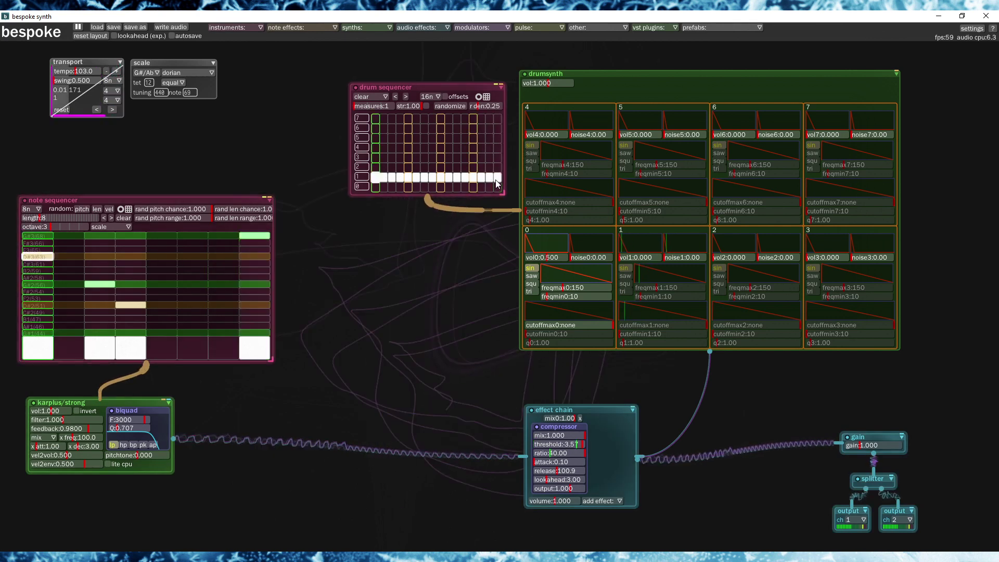
mouse_move(377, 187)
mouse_down()
mouse_move(498, 191)
mouse_move(377, 179)
mouse_move(500, 171)
mouse_up()
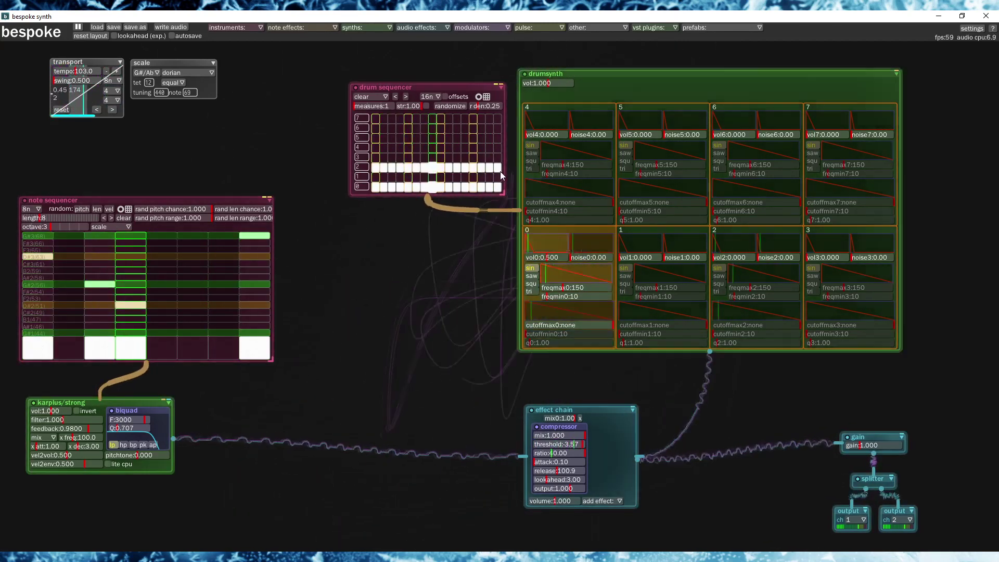
drag(384, 168, 498, 167)
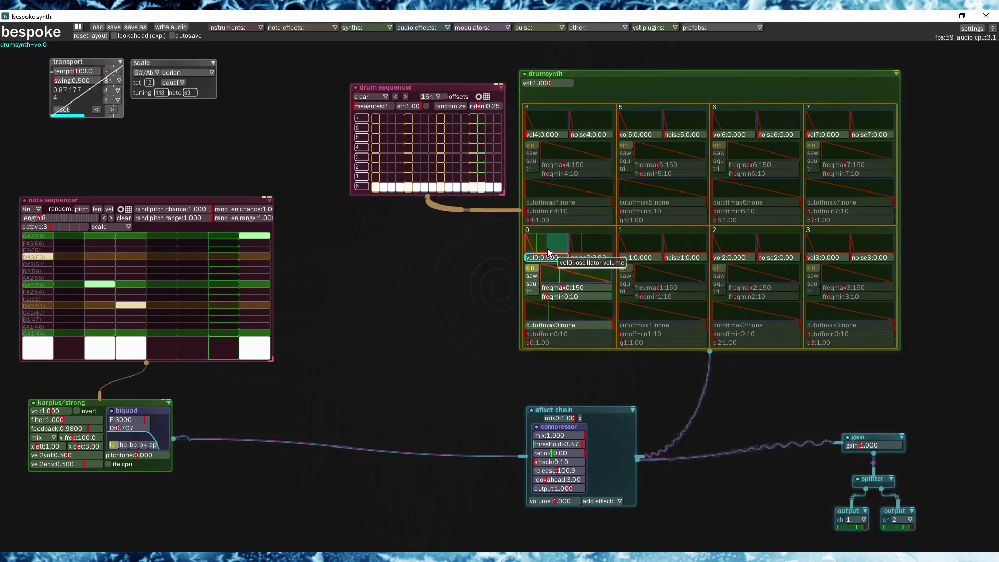
Clear every second hit in drum sequencer row 0 and stop playback
click(384, 187)
click(400, 187)
click(416, 188)
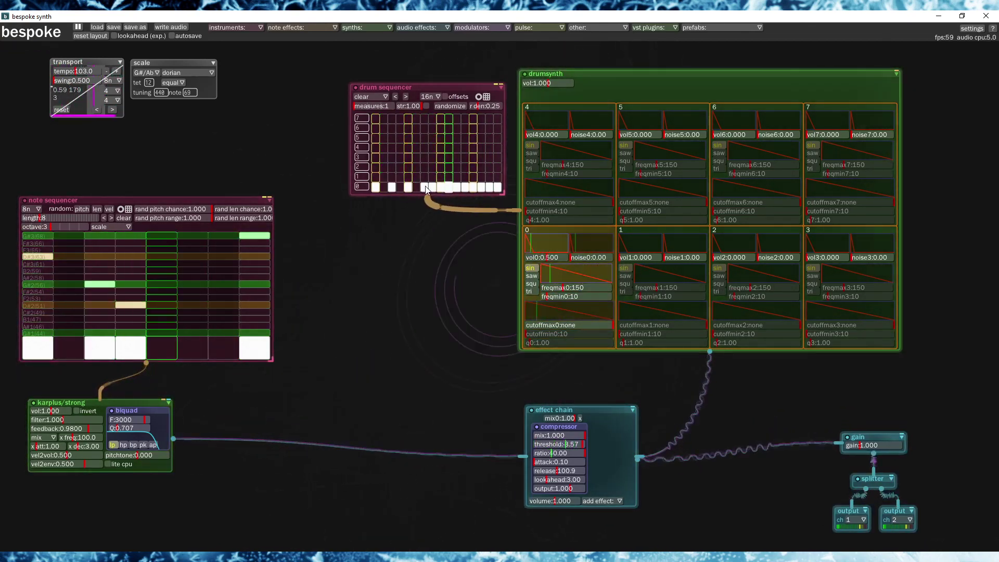
click(433, 188)
click(448, 187)
click(465, 187)
click(481, 188)
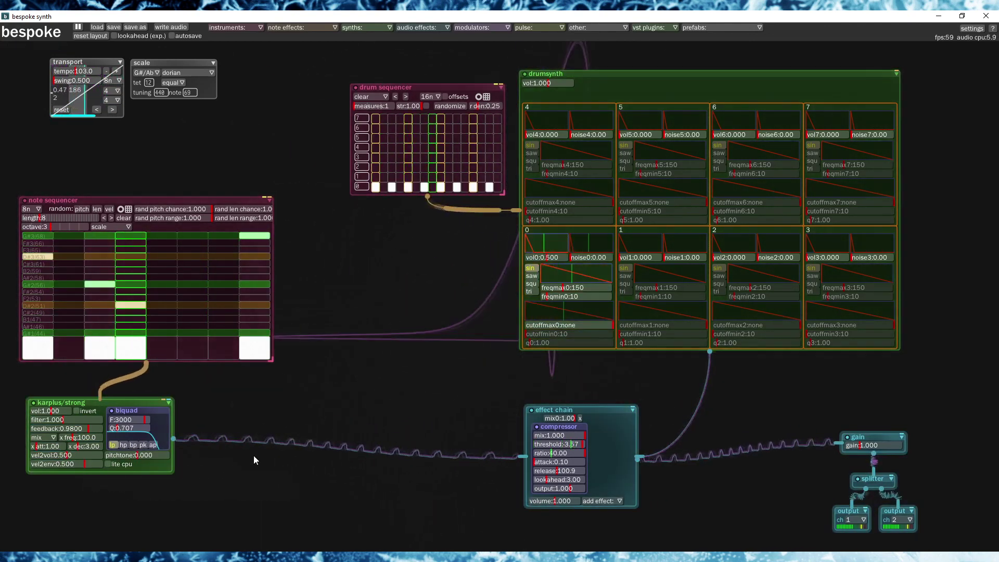
click(77, 26)
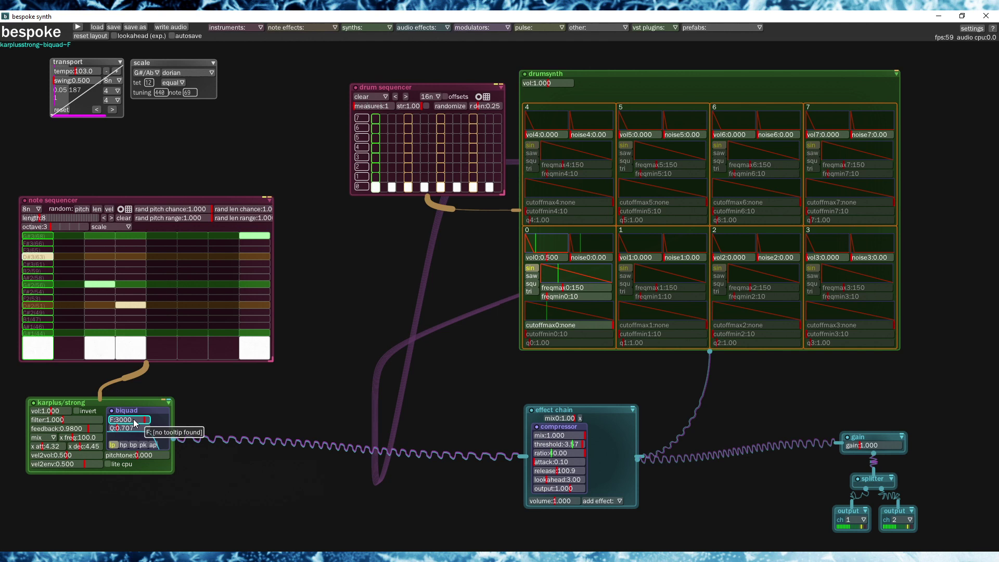
Restart playback and set the karplus/strong synth's biquad F to 1397, feedback 0.9282, x freq 239.9, x att 14.99, x dec 13.27 and pitchtone 0.211
click(80, 27)
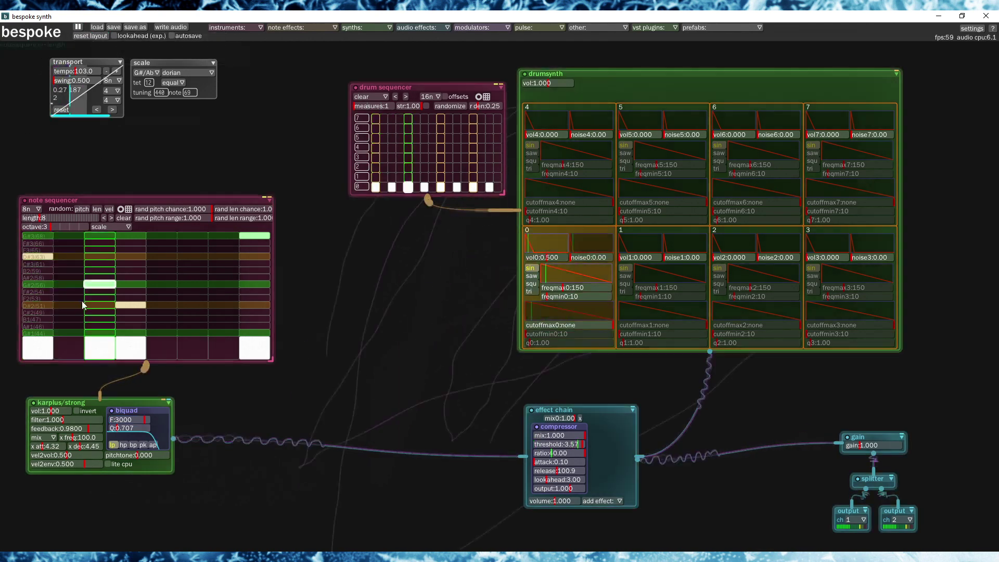
mouse_move(145, 419)
mouse_down()
mouse_move(124, 419)
mouse_move(134, 420)
mouse_up()
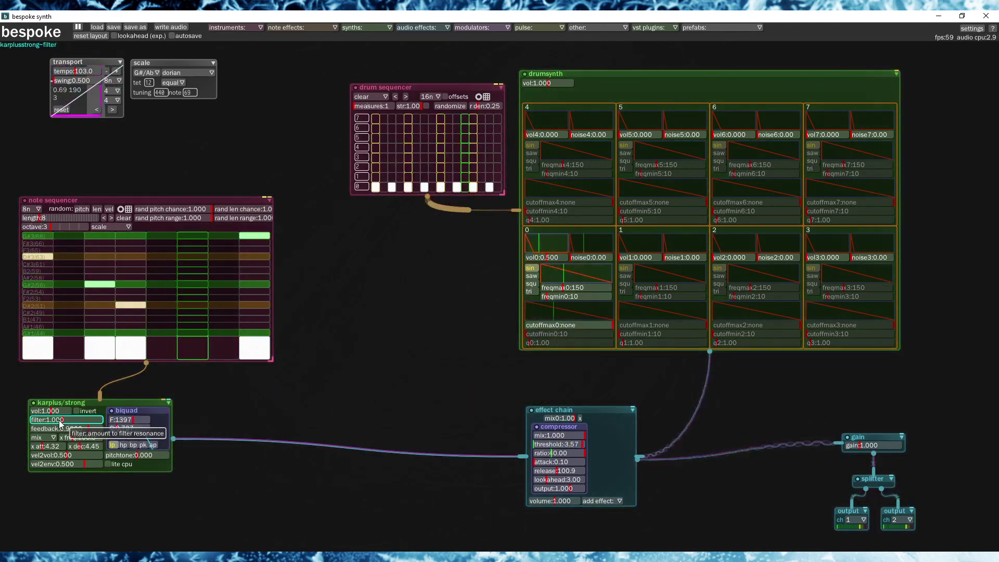
drag(56, 428, 42, 428)
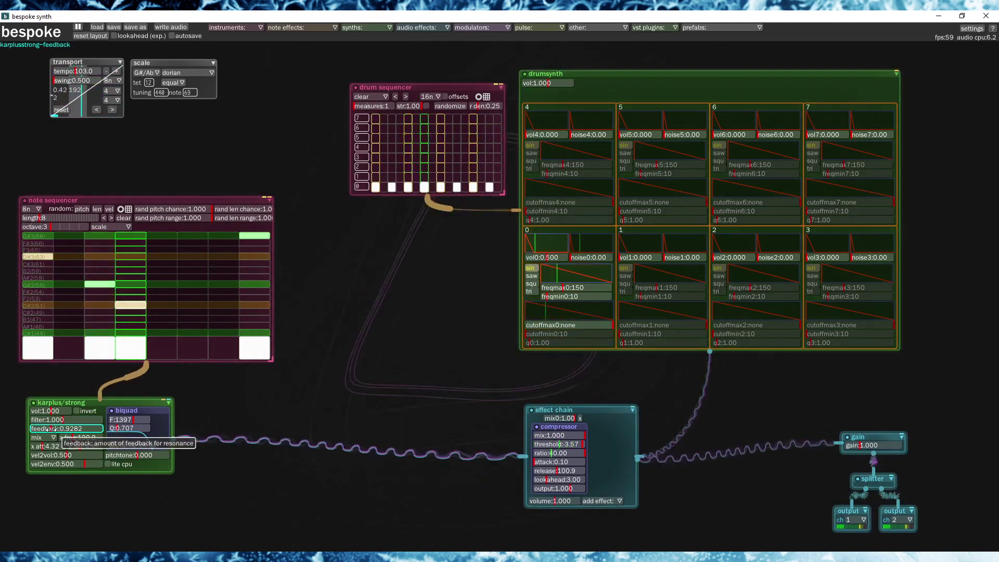
drag(88, 438, 58, 446)
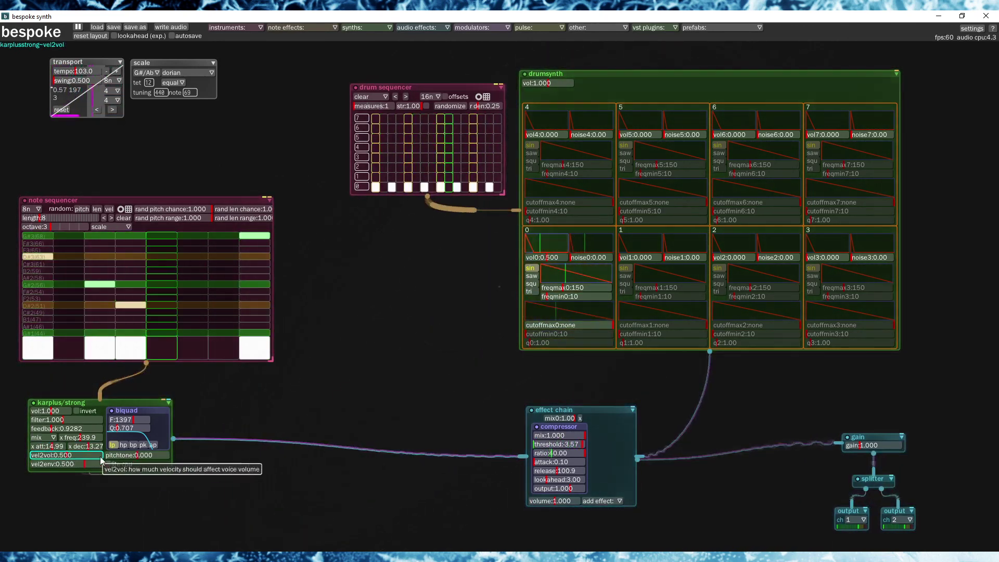
drag(123, 455, 134, 460)
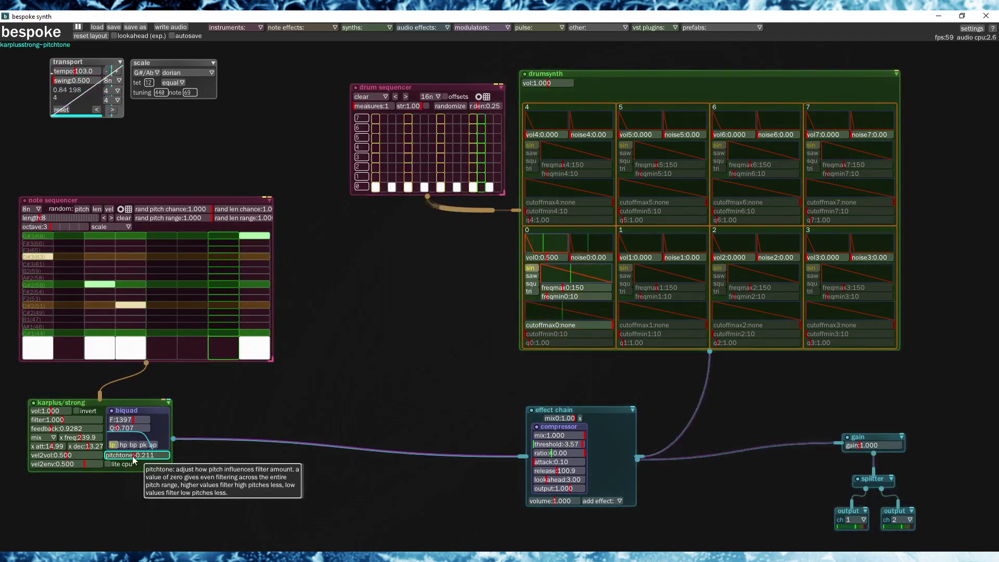
Set the karplus/strong synth's filter to 0.580, x att to 17.26 and feedback to 0.9499
click(59, 420)
drag(91, 420, 50, 424)
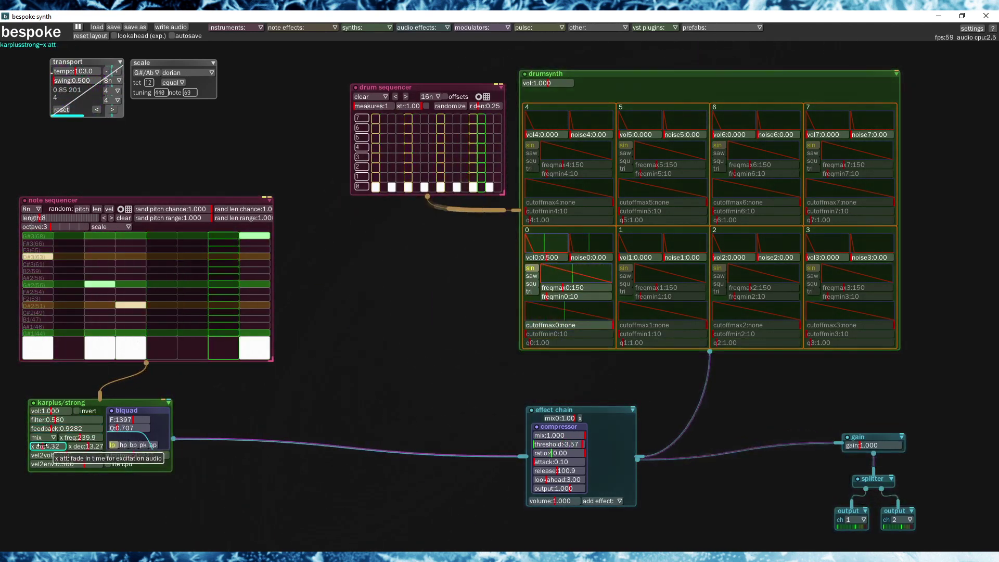
drag(39, 446, 52, 446)
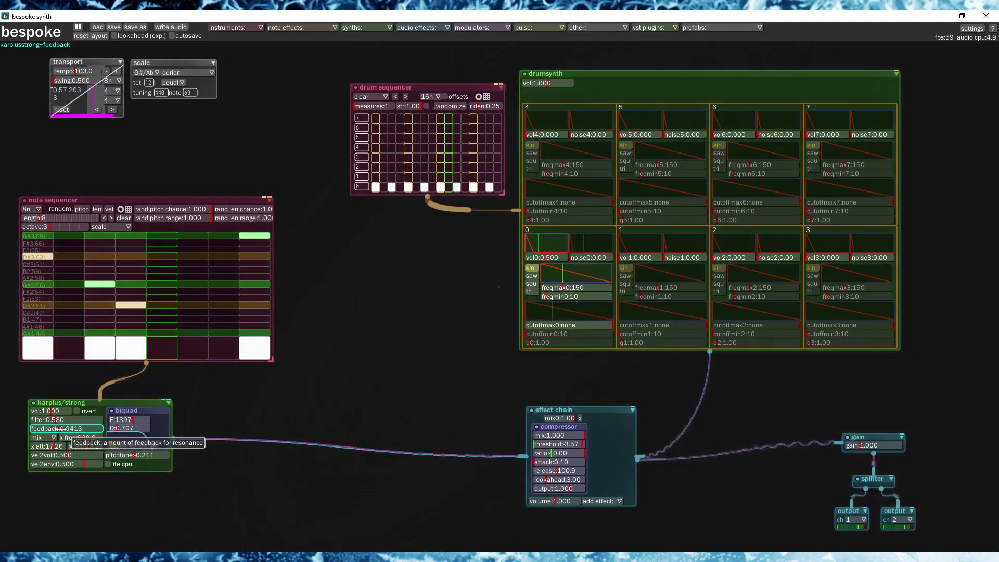
mouse_move(71, 428)
mouse_down()
mouse_move(81, 430)
mouse_move(71, 429)
mouse_up()
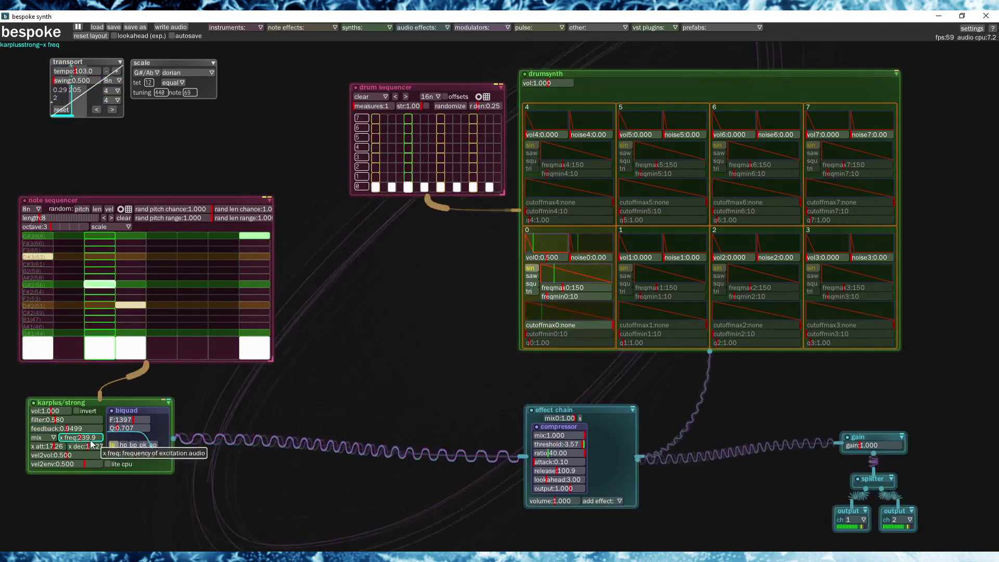
Set the karplus/strong synth's vel2env to 0.159, pitchtone to -1.187 and filter to 0.823
mouse_move(72, 465)
mouse_down()
mouse_move(45, 465)
mouse_move(61, 464)
mouse_up()
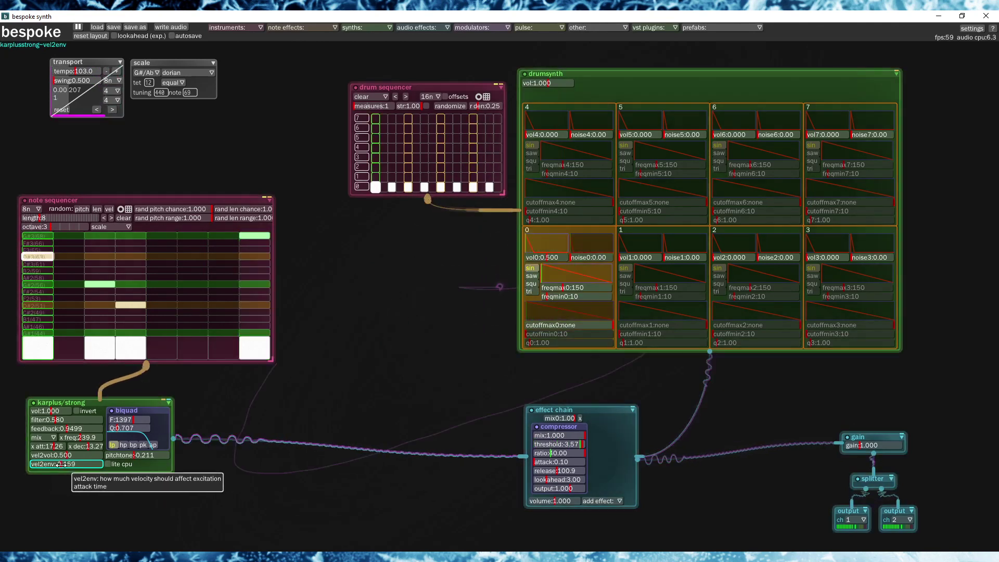
drag(128, 455, 118, 456)
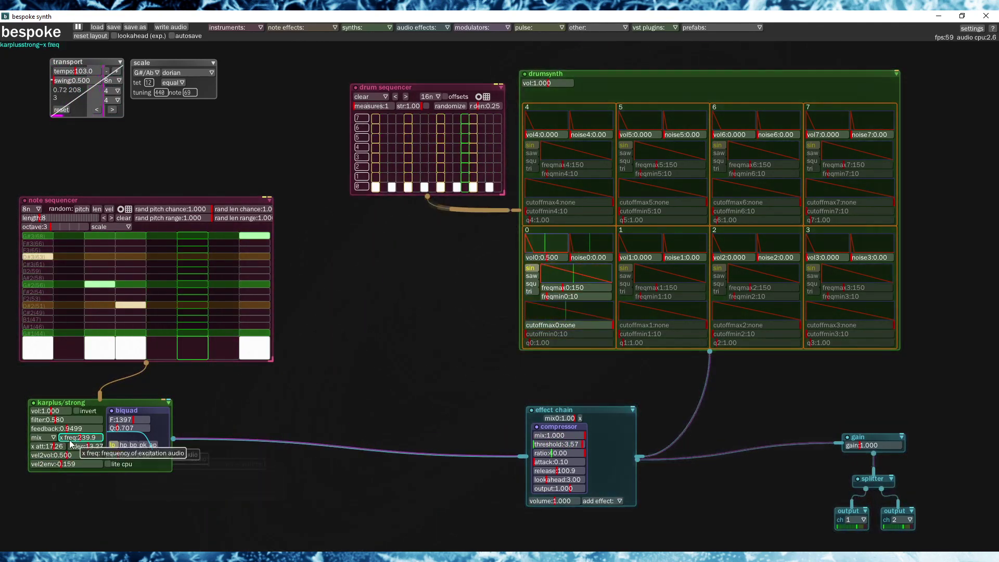
mouse_move(62, 430)
mouse_down()
mouse_move(94, 422)
mouse_move(51, 420)
mouse_up()
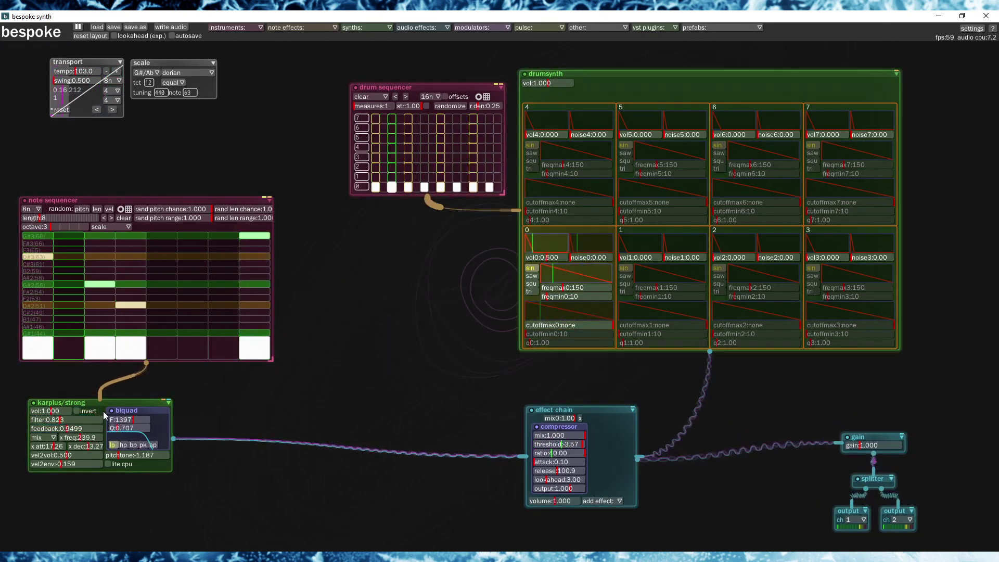
Check the karplus/strong module's settings and set its vel2env to 0.478
click(169, 403)
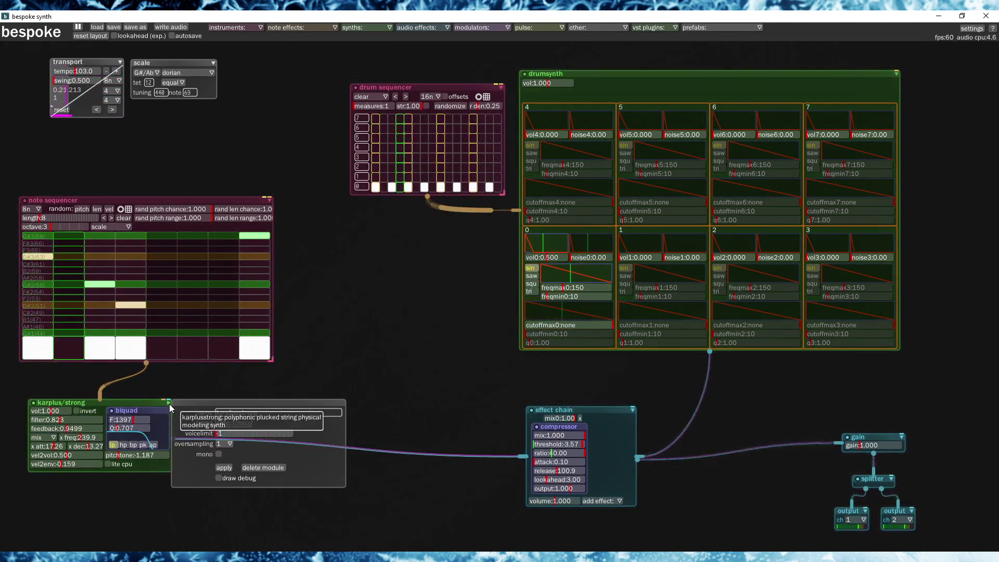
click(383, 414)
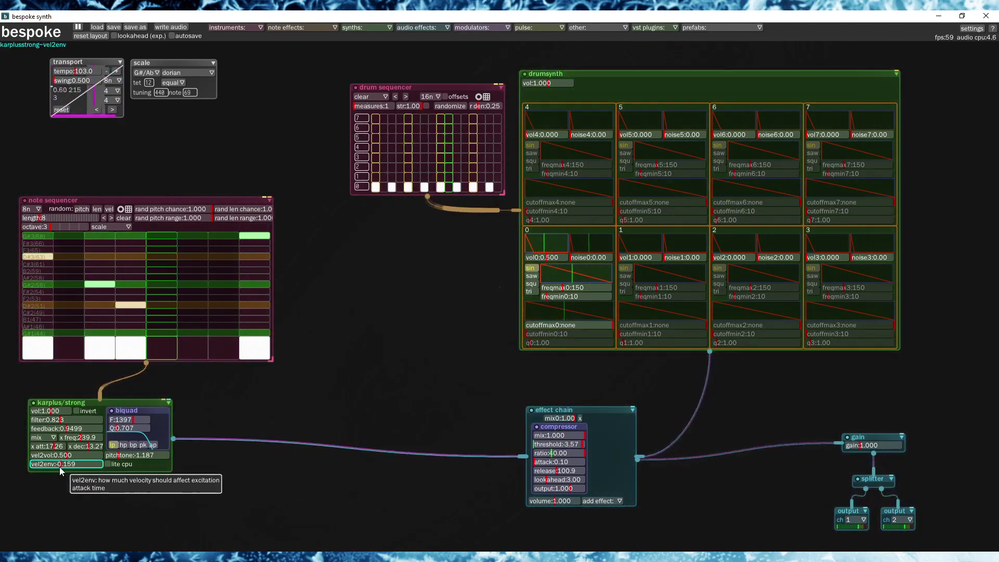
drag(48, 464, 84, 465)
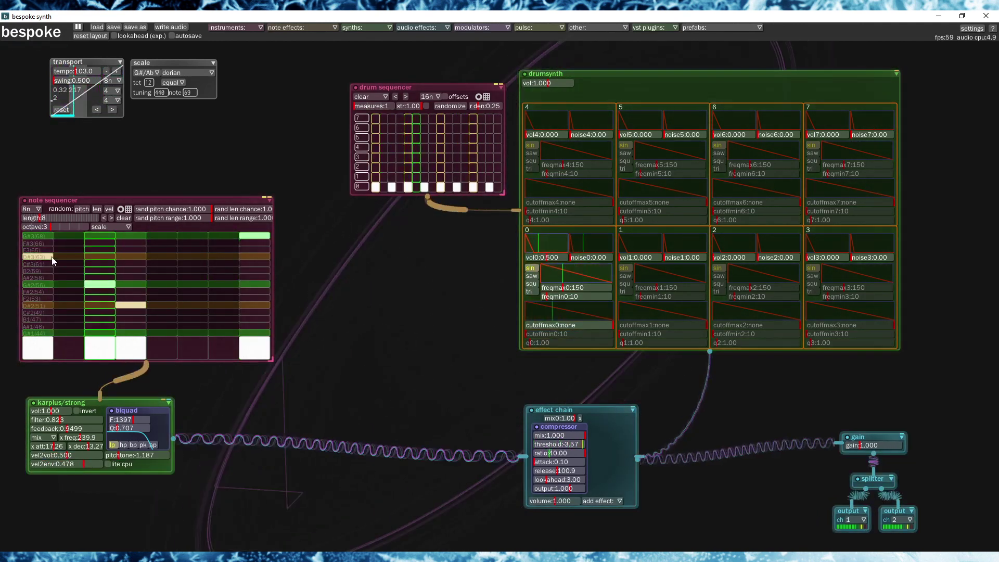
Clear all the existing notes from the note sequencer that drives the karplus/strong synth
click(98, 284)
click(133, 304)
click(249, 239)
click(36, 257)
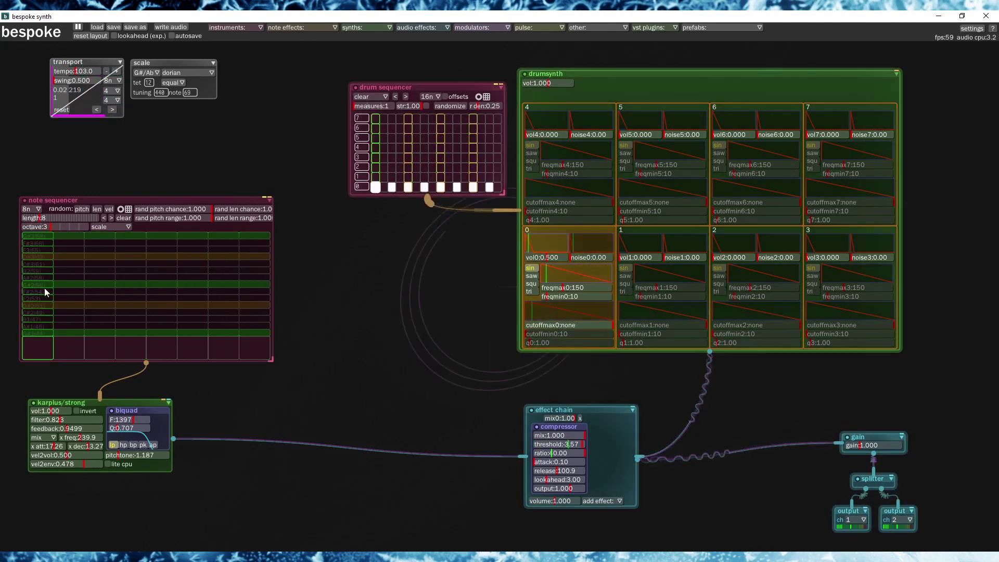
Place notes in the note sequencer: A#1 on step 1, B1 on step 4 and D#2 on step 5
click(37, 326)
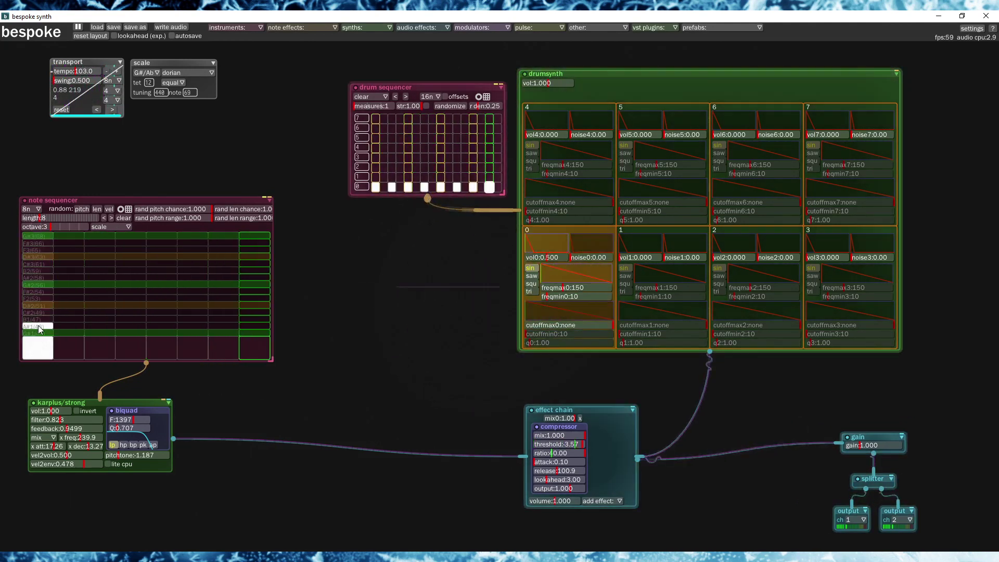
click(154, 305)
click(130, 318)
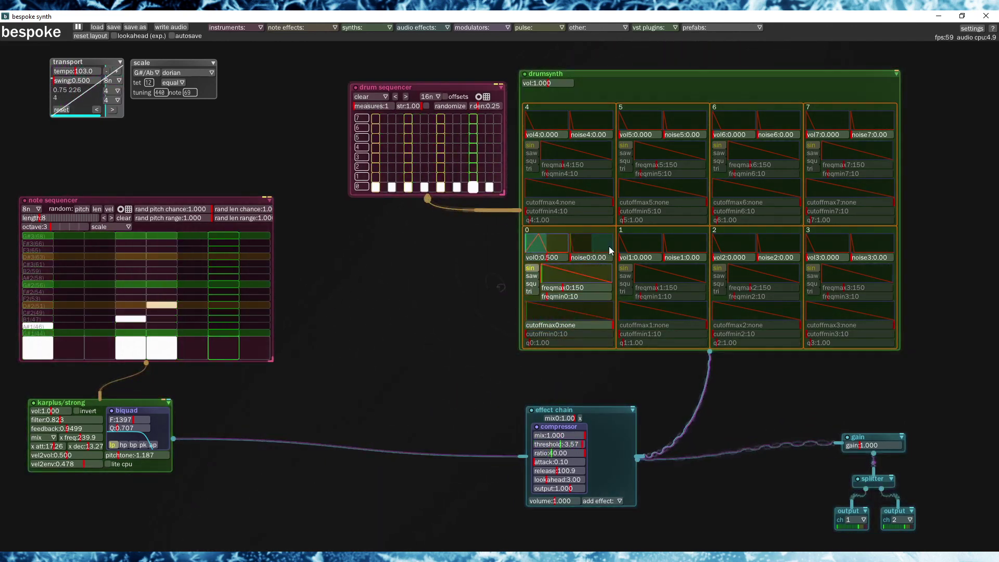
Set drumsynth voice 0's noise volume to 0.06 and try the saw waveform before returning to sin
click(578, 257)
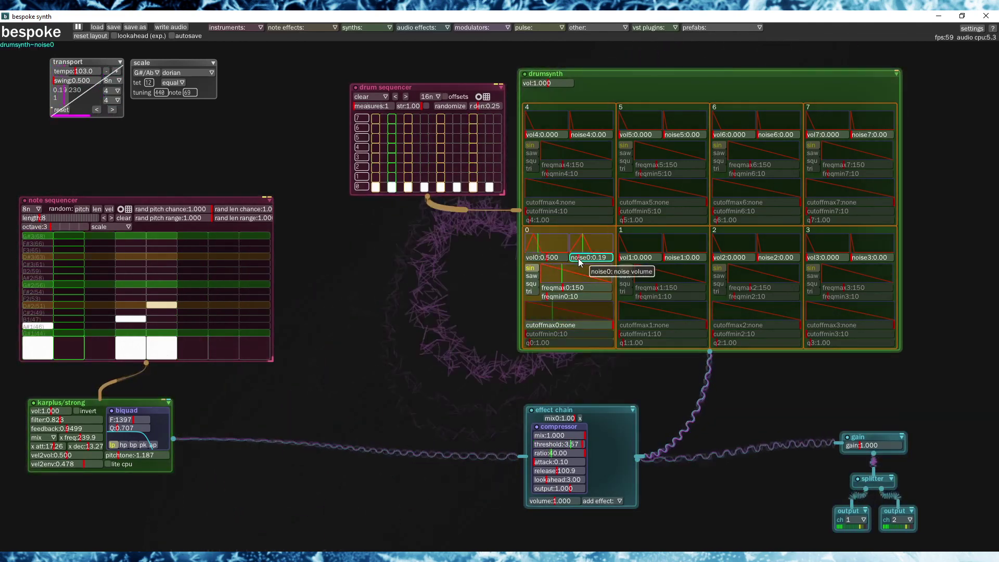
drag(578, 258, 572, 257)
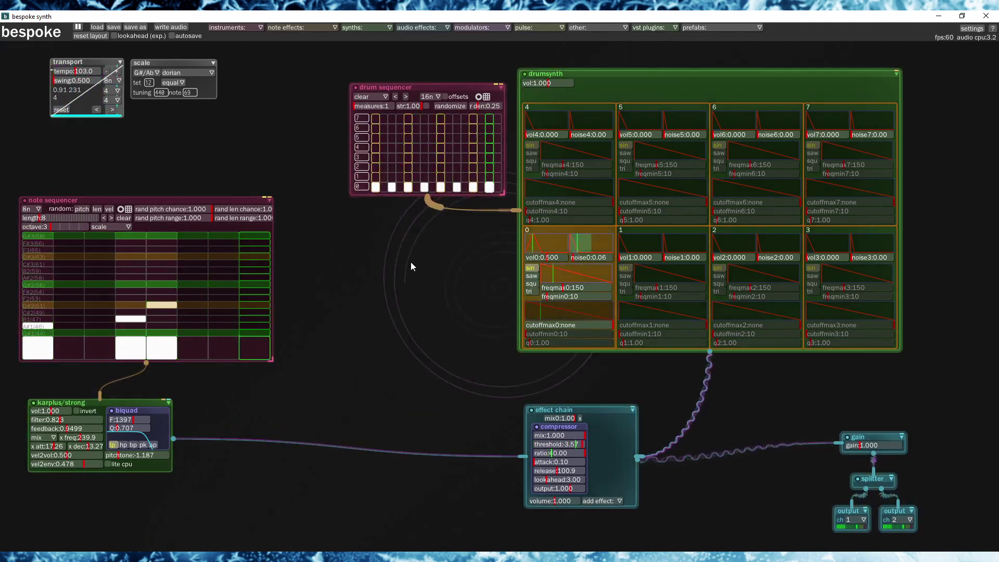
click(533, 276)
click(532, 270)
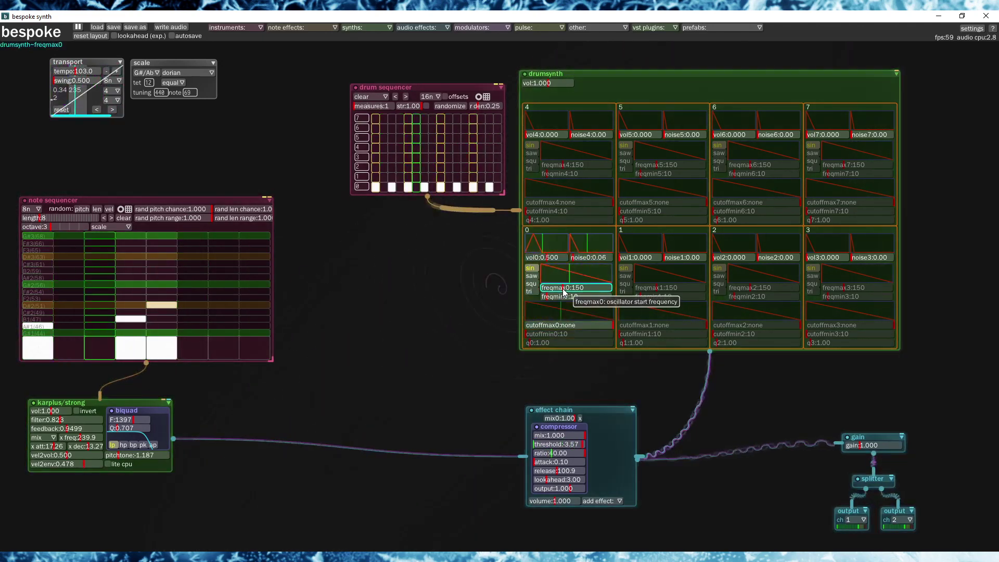
Set drumsynth voice 0's freqmax to 68 and freqmin to 19, and try its cutoffmax before returning it to none
drag(563, 292, 554, 287)
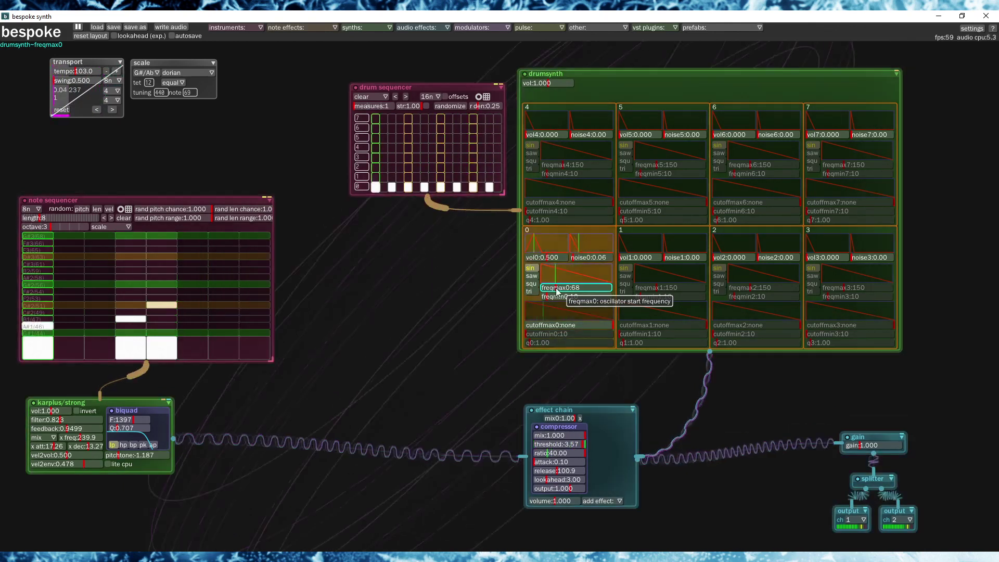
drag(560, 297, 549, 297)
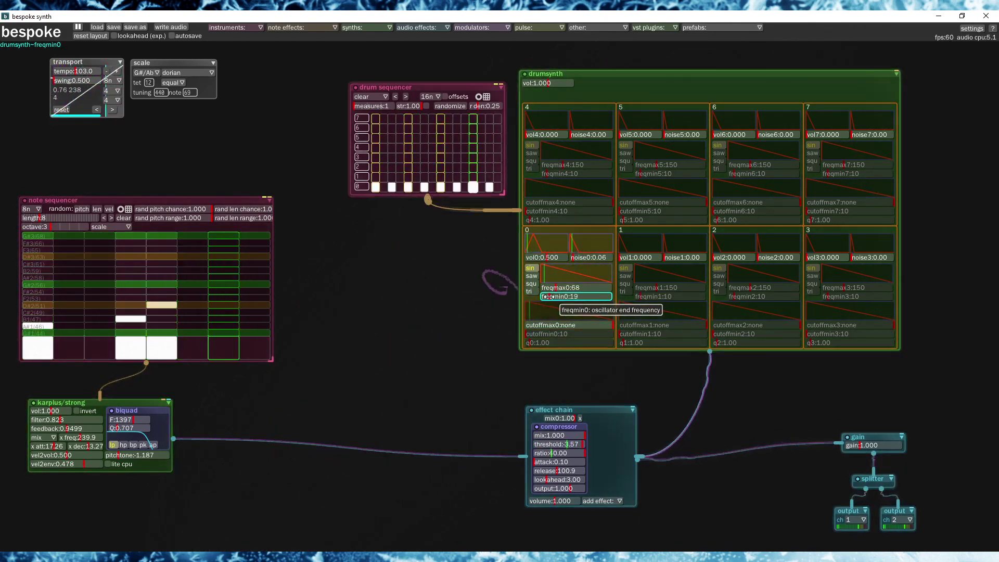
click(547, 325)
drag(547, 326, 617, 326)
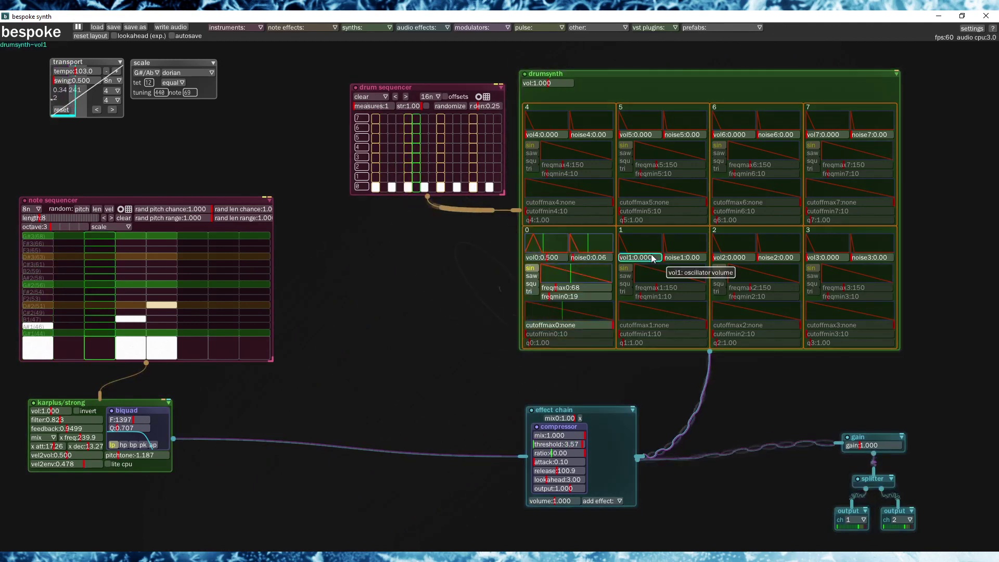
Add hits on steps 5 and 13 of drum sequencer row 1 and set drumsynth vol1 to 0.654 and noise1 to 0.25
click(408, 177)
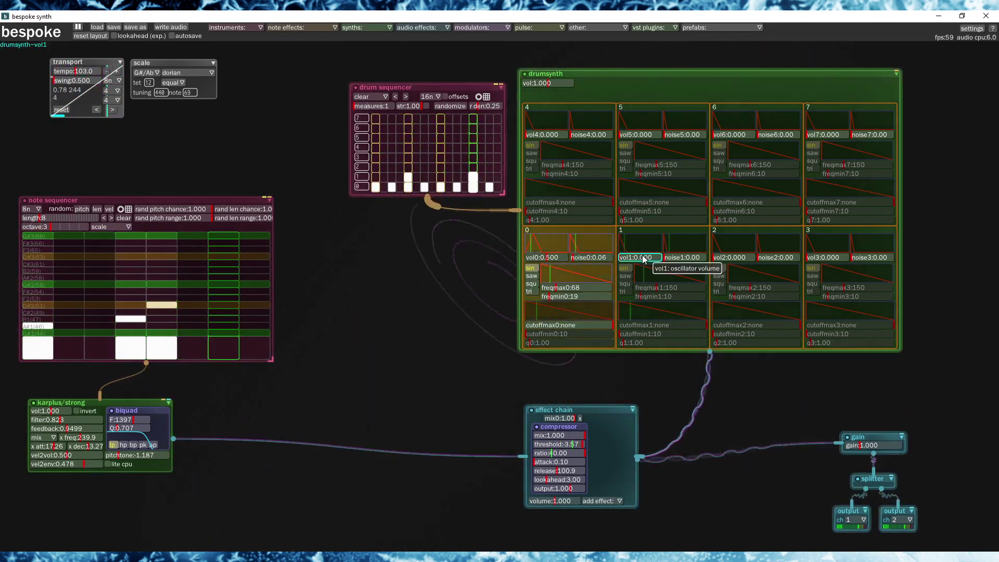
drag(643, 259, 647, 258)
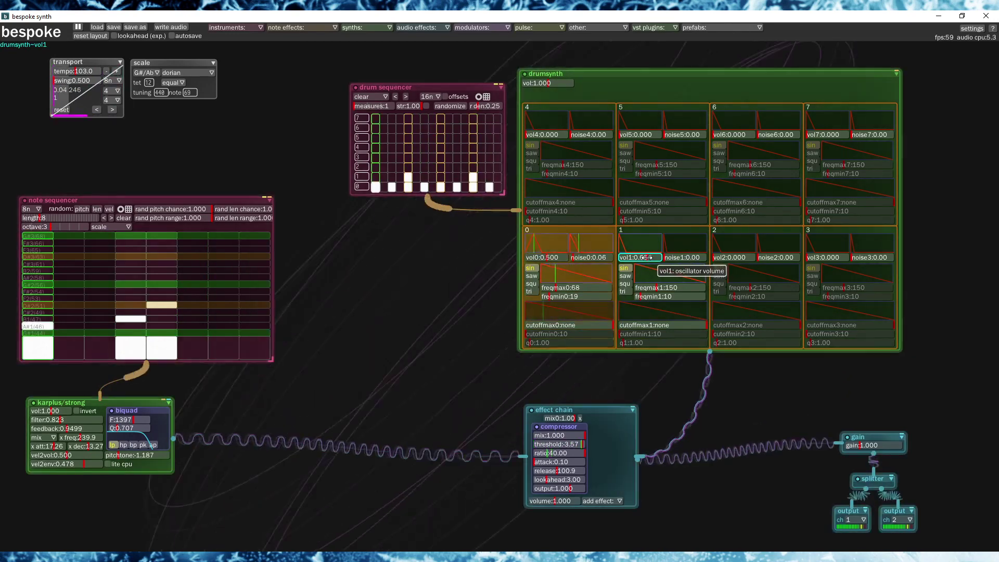
click(686, 258)
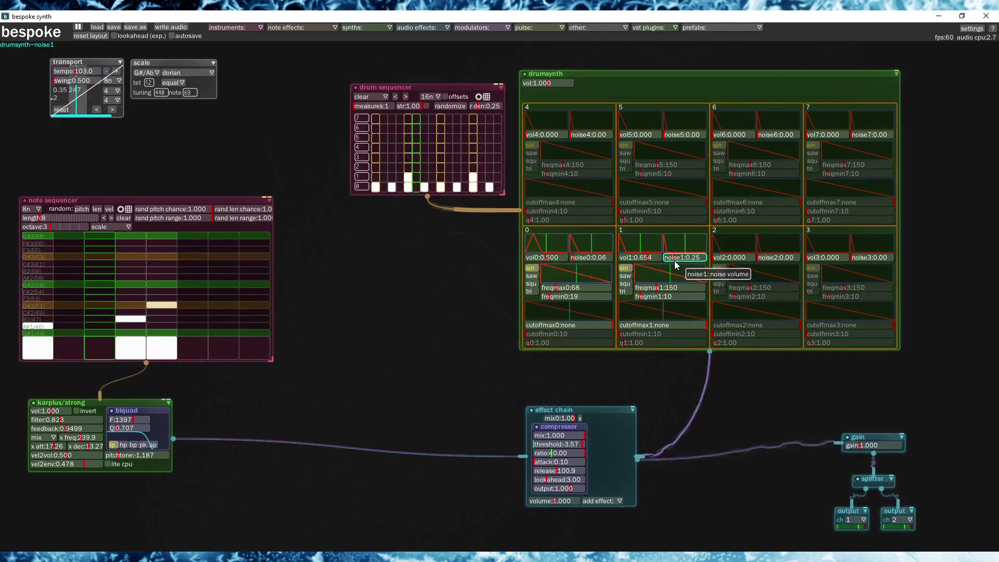
drag(686, 258, 674, 258)
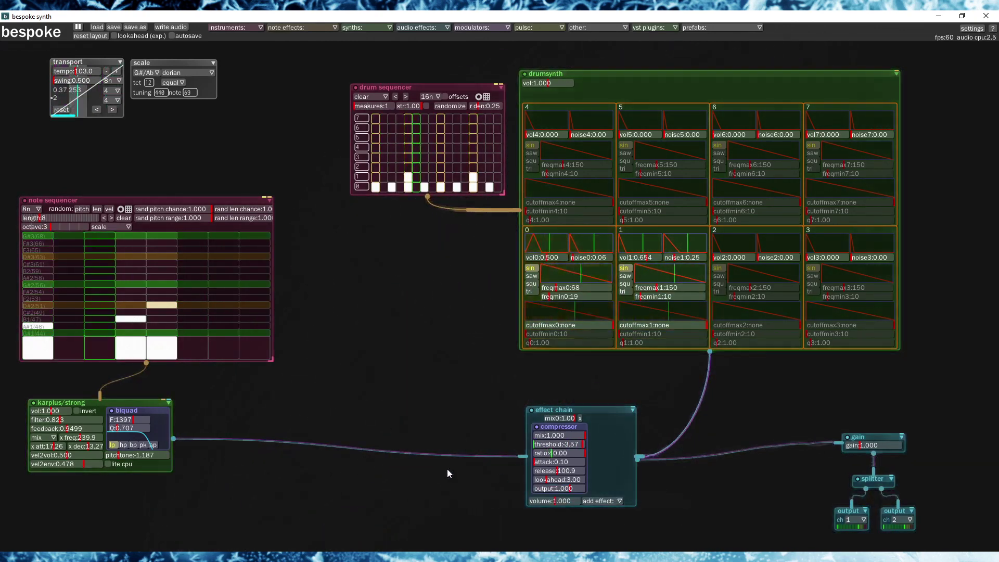
Set the karplus/strong synth's volume to 0.205
mouse_move(44, 402)
mouse_down()
mouse_move(46, 412)
mouse_move(35, 412)
mouse_up()
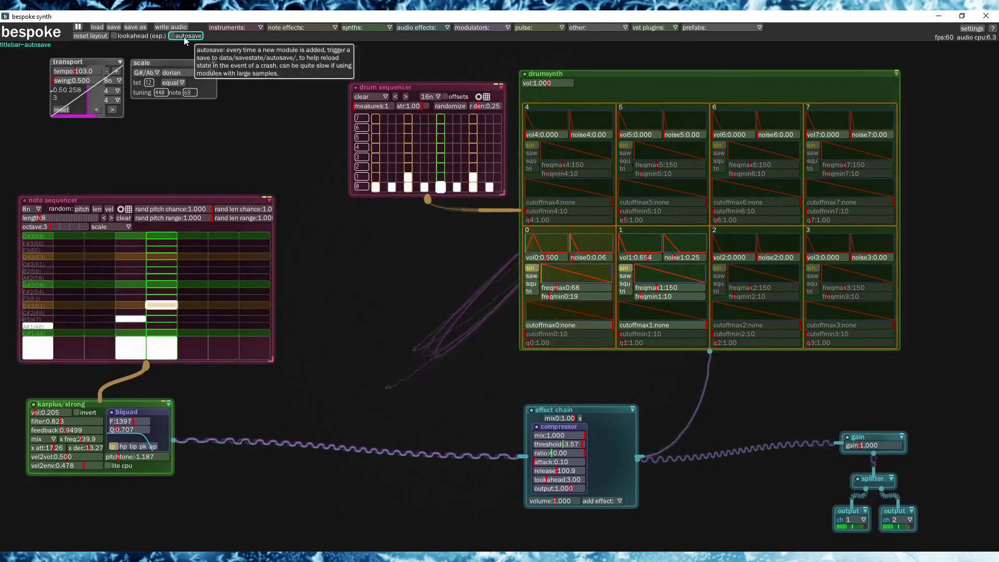
Add a second notesequencer module in the empty canvas area beyond the drumsynth
scroll(411, 295, down, 4)
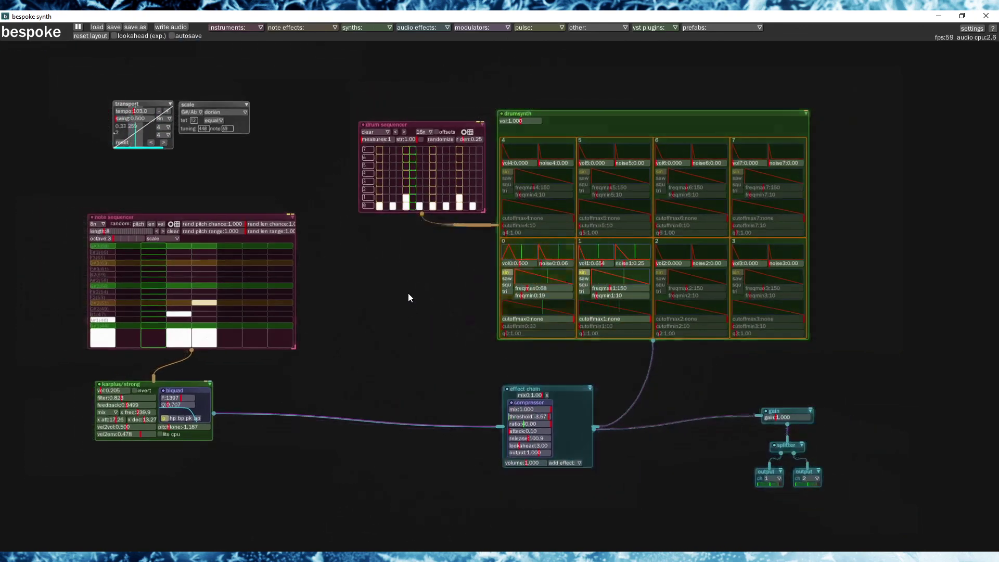
scroll(411, 300, down, 1)
drag(838, 290, 645, 274)
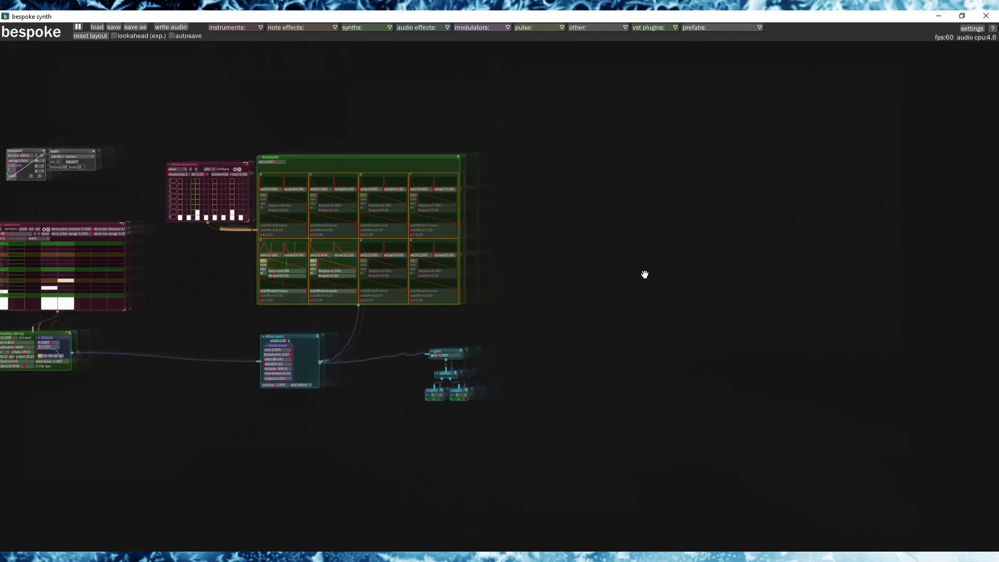
click(235, 28)
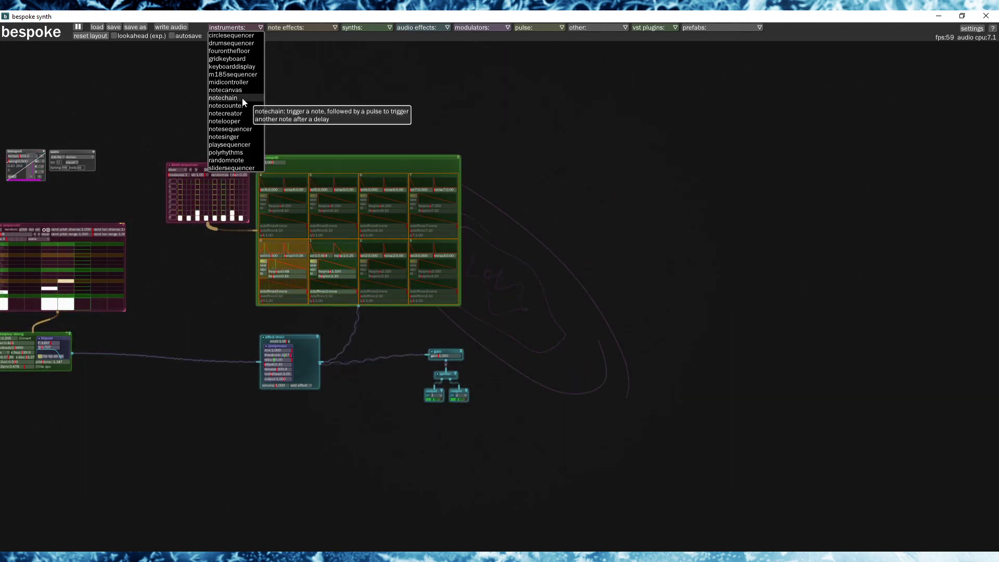
click(227, 131)
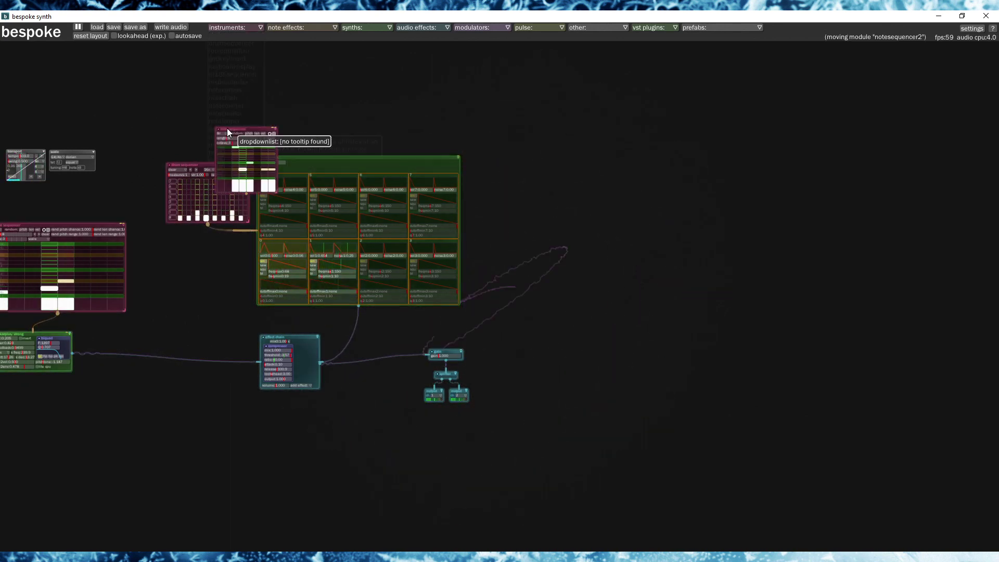
click(551, 189)
Clear all preset notes from the new note sequencer and enlarge the module
scroll(629, 217, up, 4)
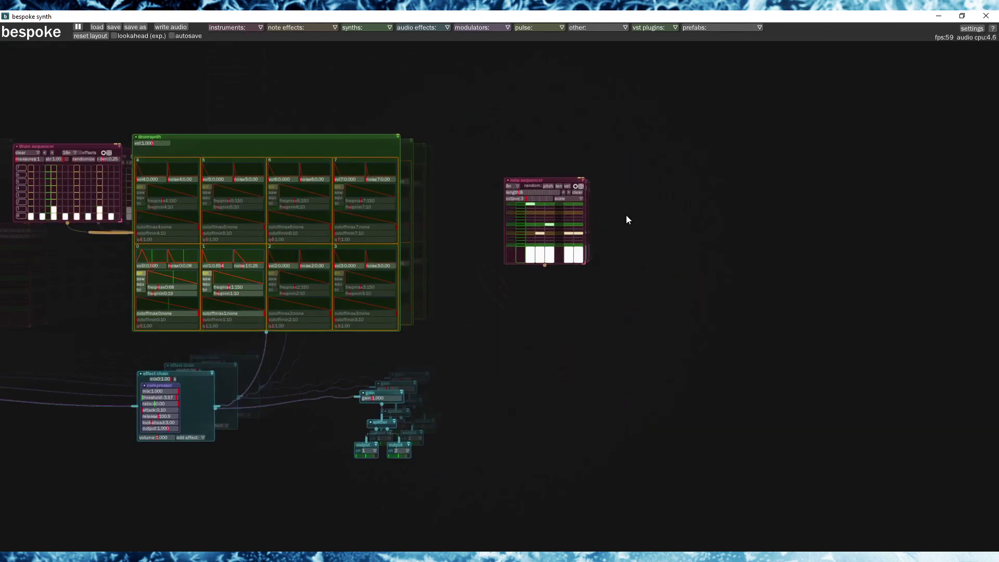
click(529, 205)
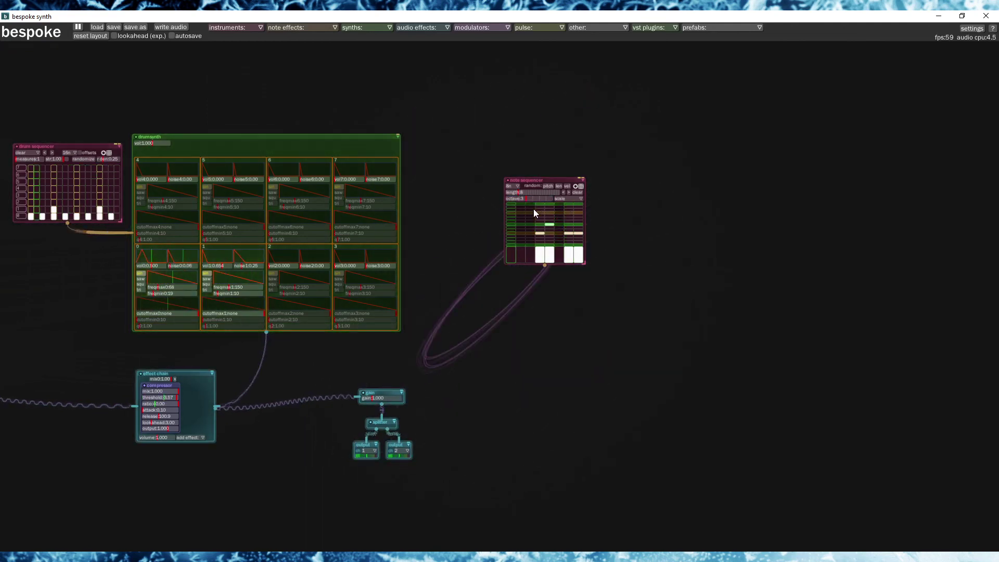
click(539, 232)
click(550, 225)
click(572, 233)
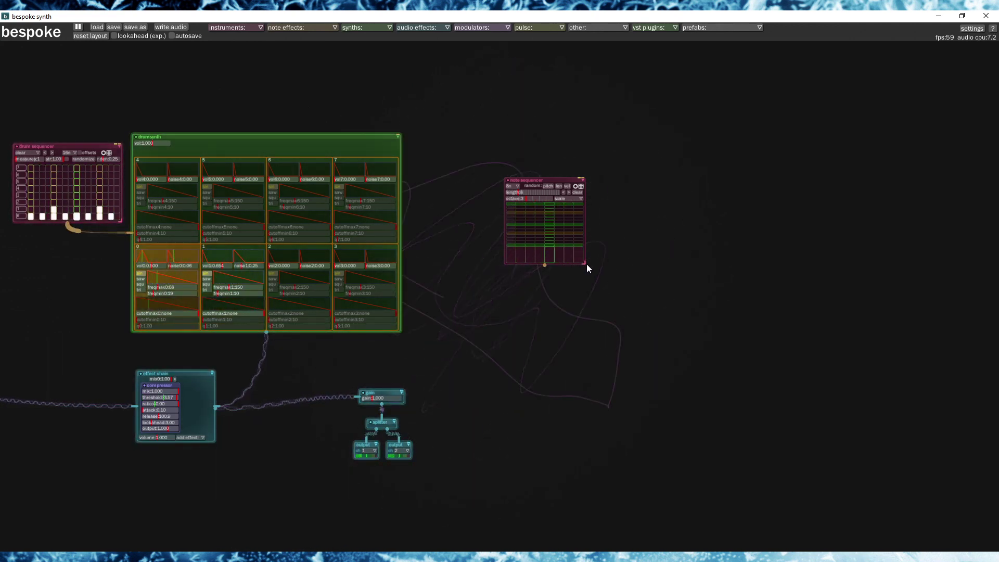
drag(585, 263, 684, 292)
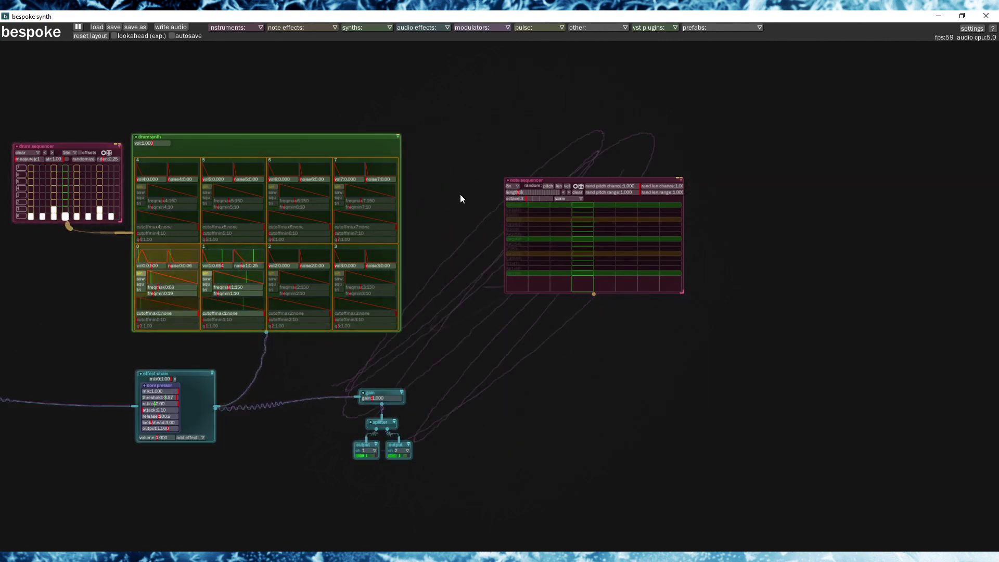
Stop playback and add an oscillator synth module
click(371, 27)
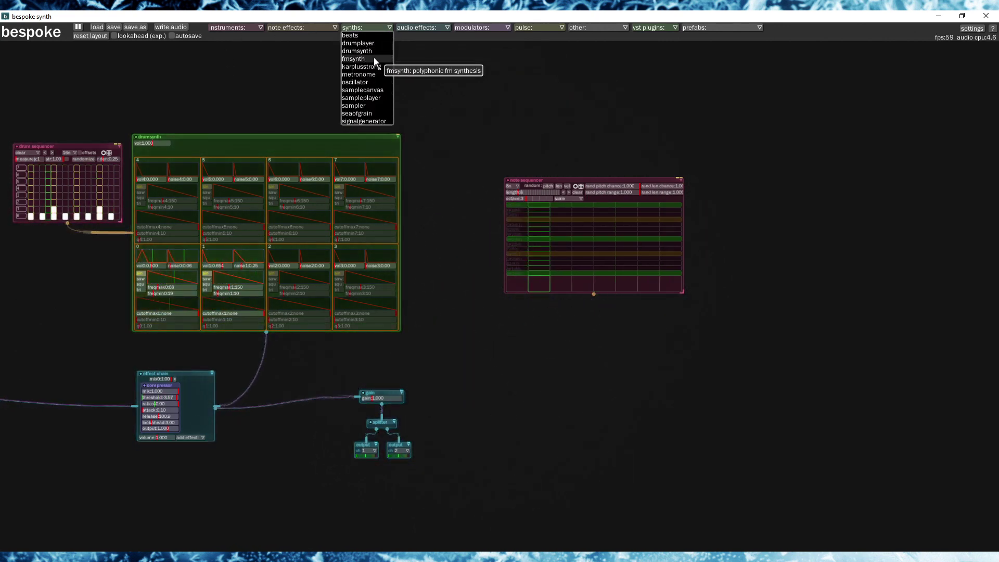
click(79, 28)
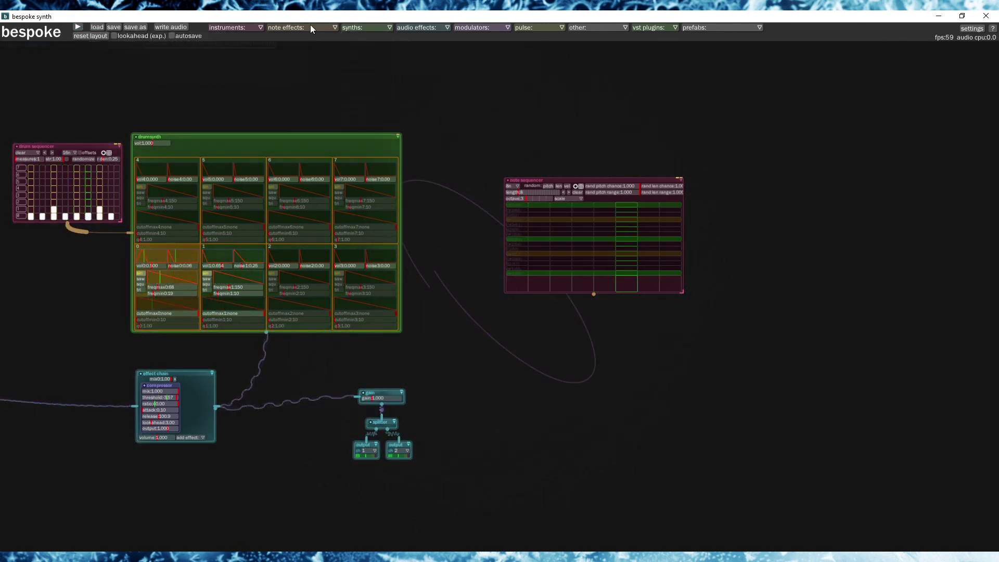
click(371, 29)
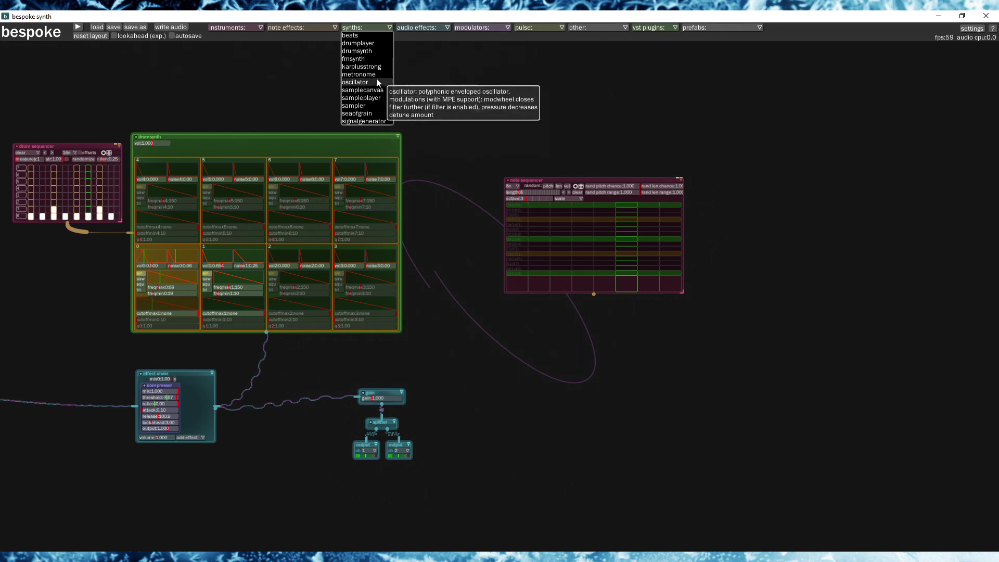
click(377, 81)
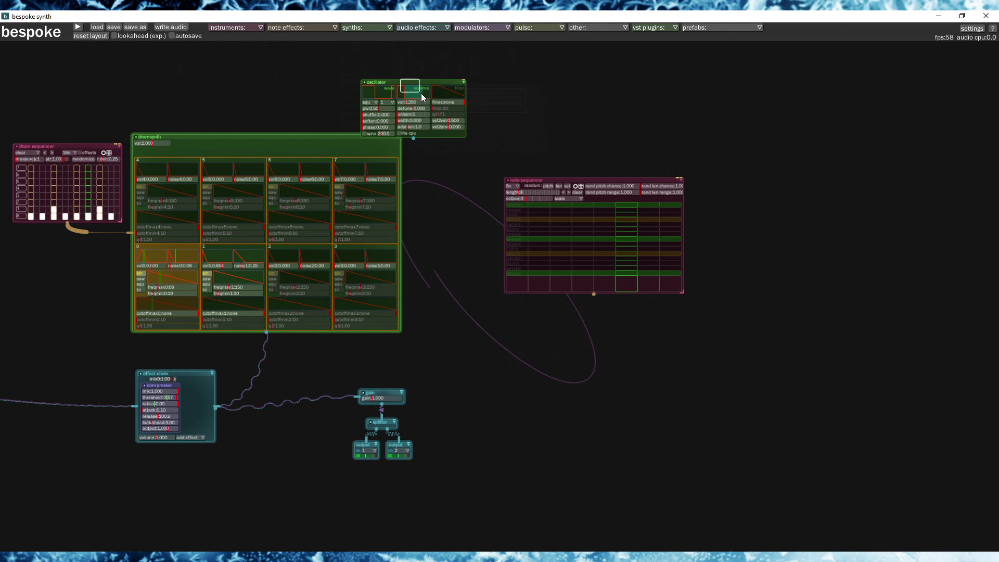
Place the oscillator below the second note sequencer, then cable the sequencer to the oscillator and the oscillator to the compressor's effect chain
drag(413, 83, 578, 327)
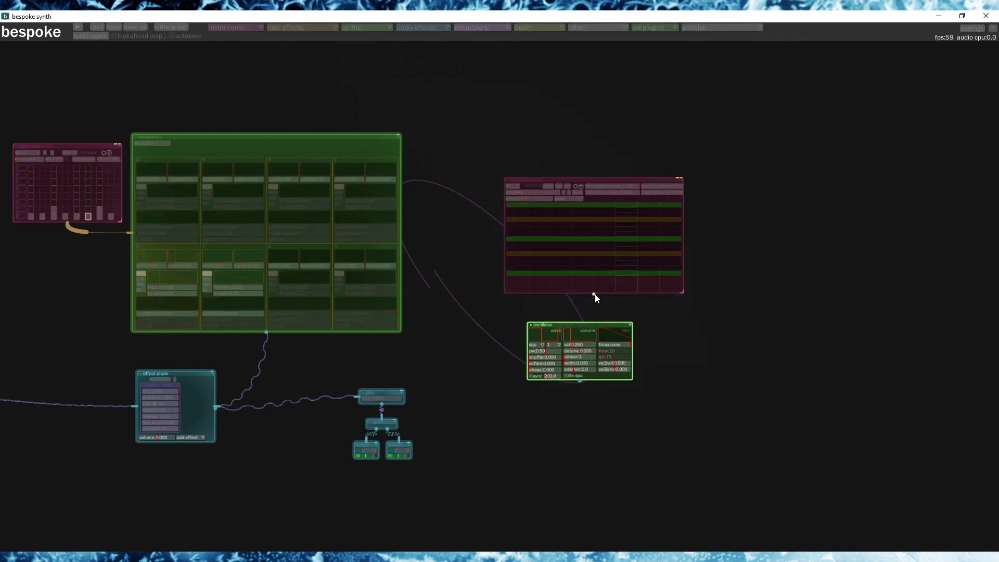
drag(595, 295, 587, 317)
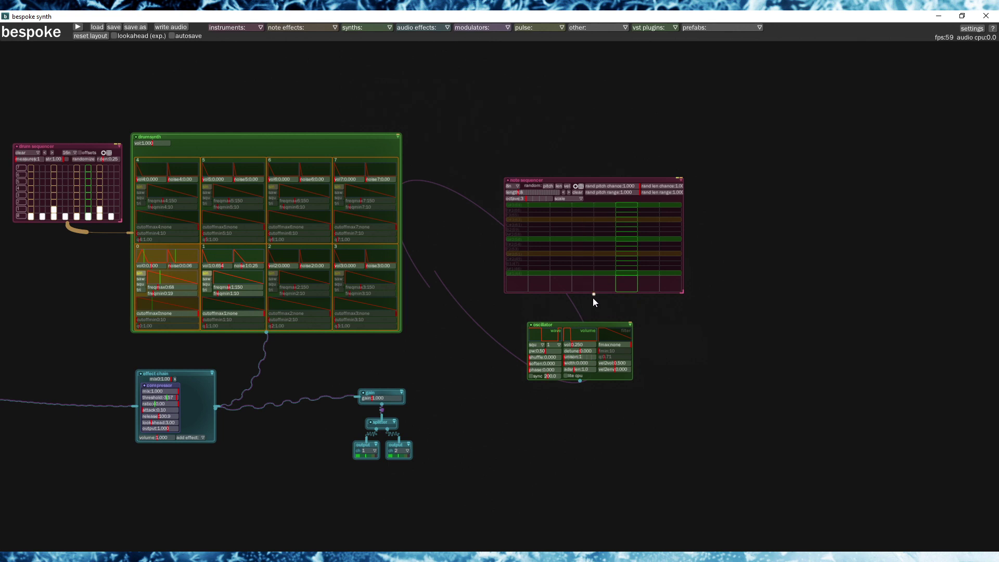
drag(593, 296, 580, 327)
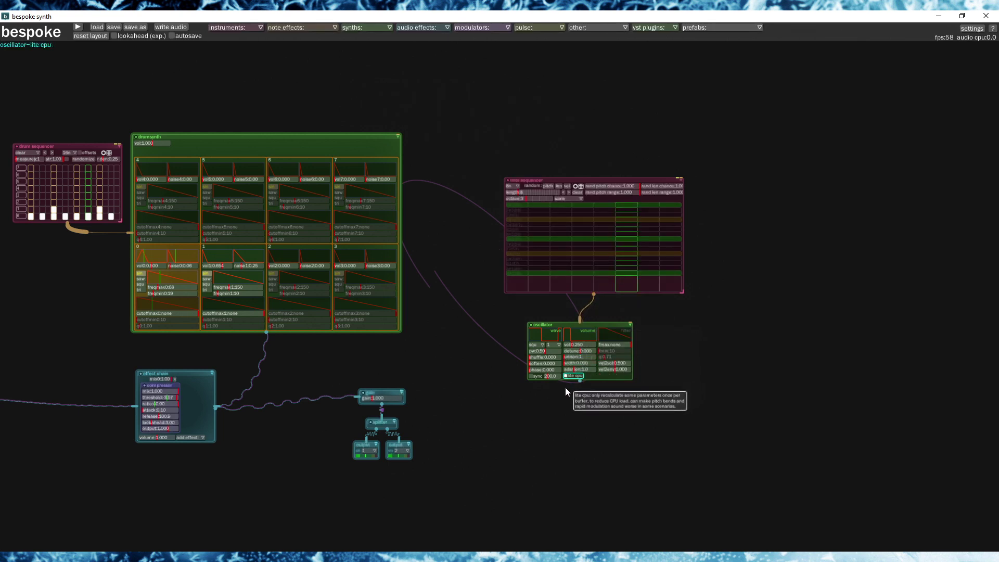
drag(581, 383, 201, 375)
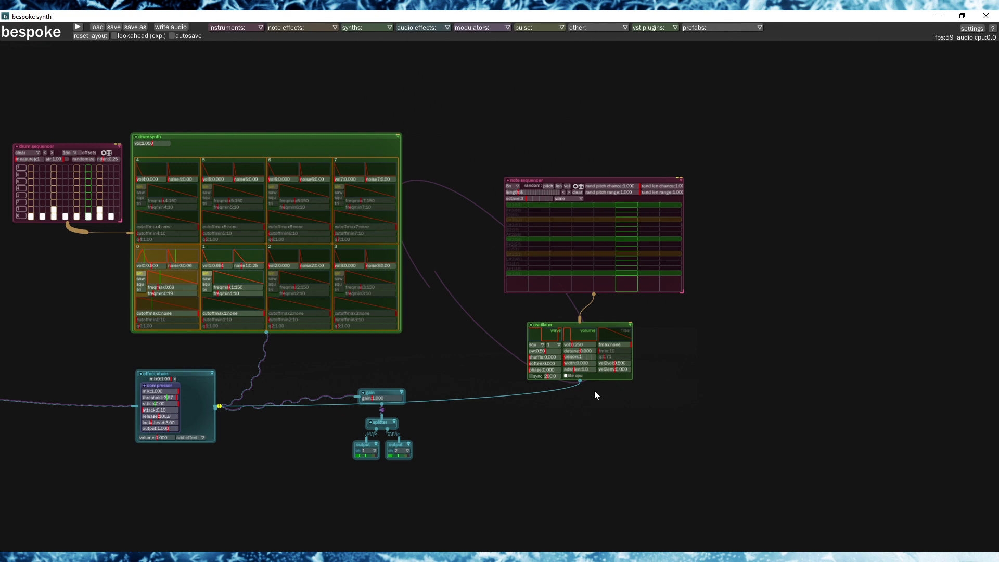
Add a note on the second-lowest row of the new note sequencer's second step and start playback
scroll(592, 395, up, 3)
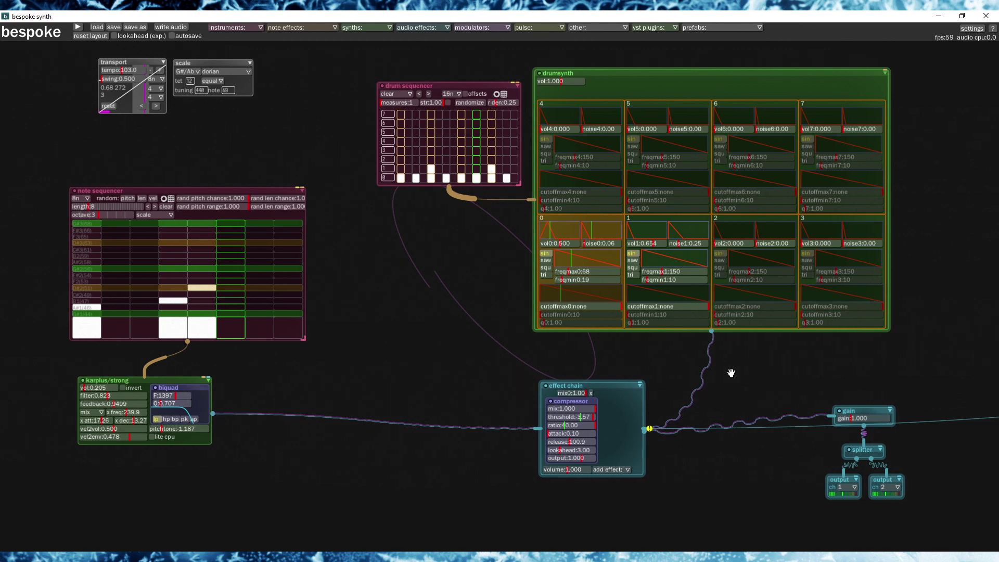
drag(731, 372, 730, 372)
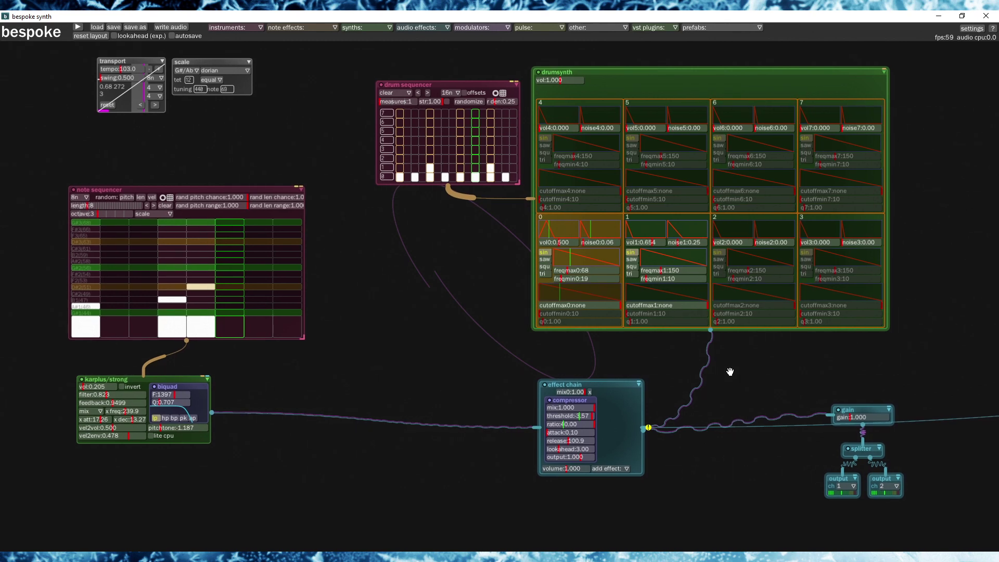
drag(725, 370, 46, 397)
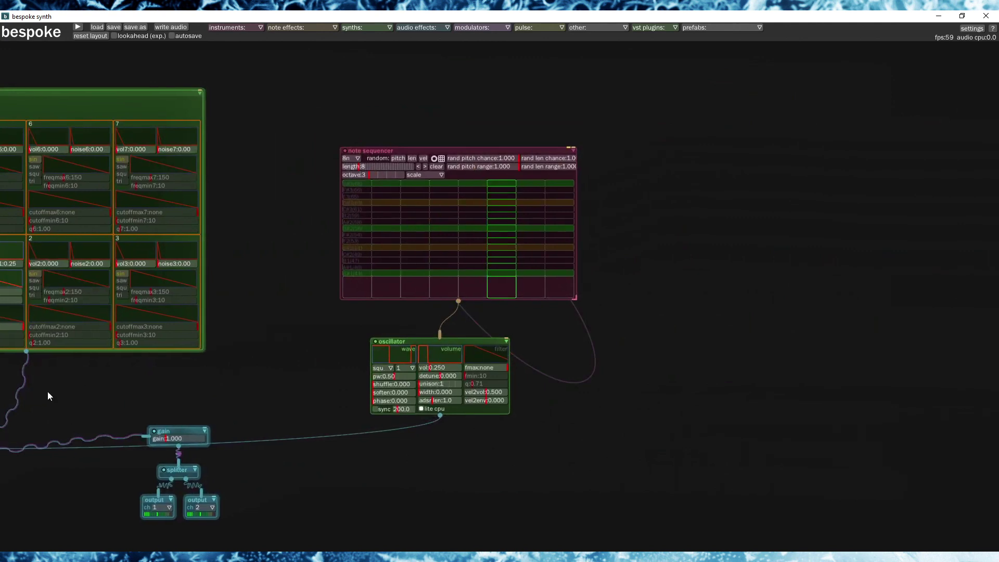
click(382, 269)
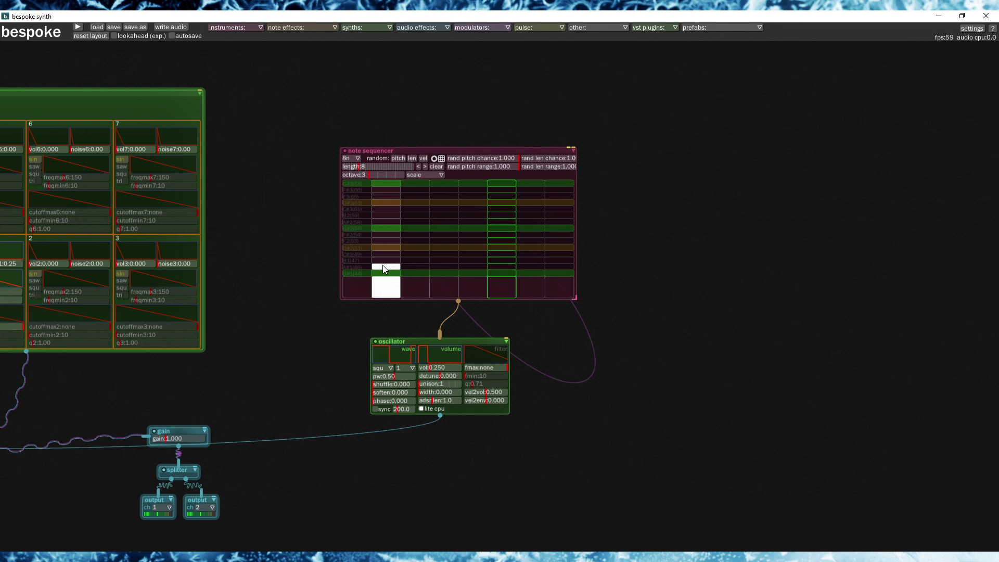
click(77, 27)
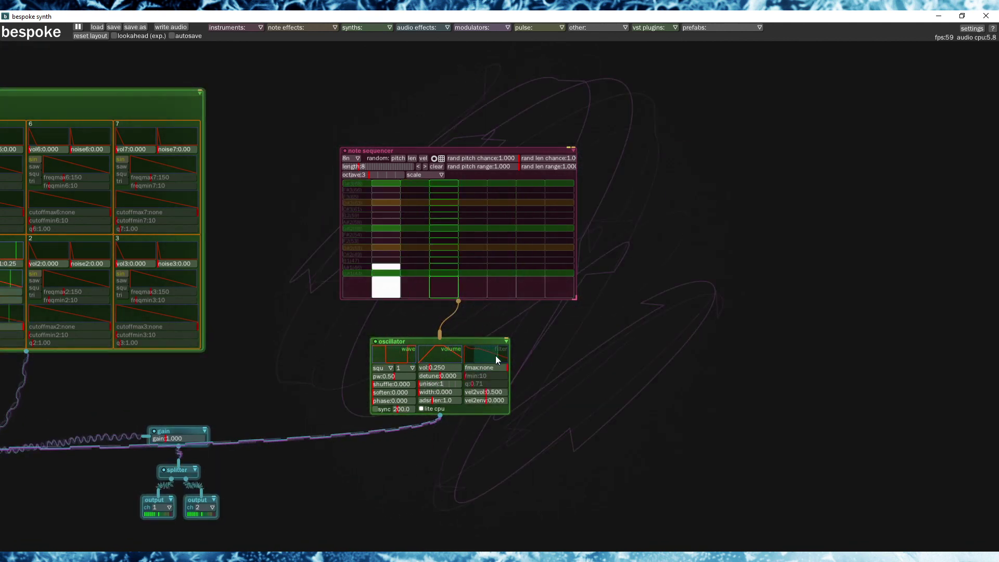
Set the oscillator's filter to fmax 1972, fmin 382 and q 2.11, with unison 3, detune 0.023 and pulse width 0.62
click(483, 368)
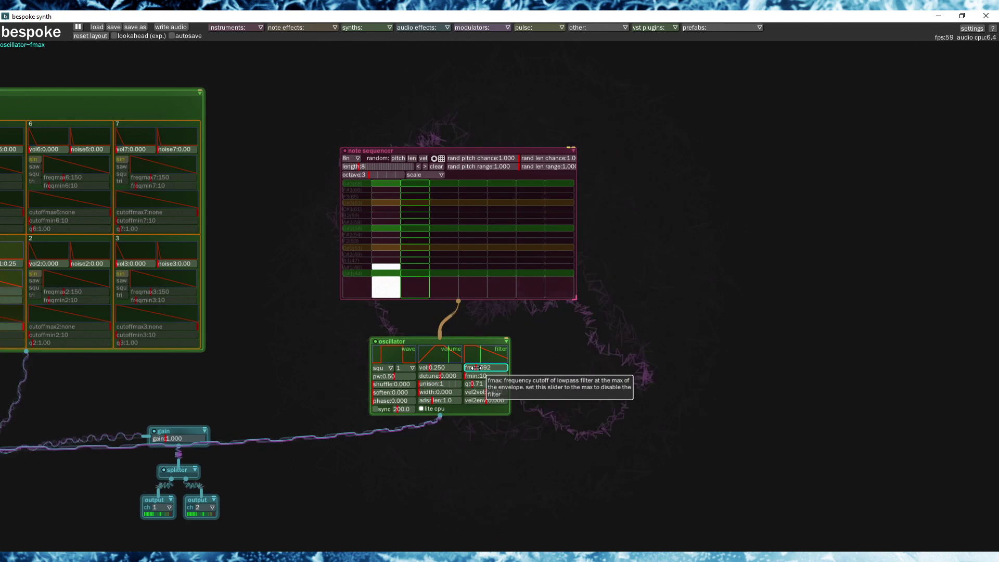
drag(483, 368, 484, 368)
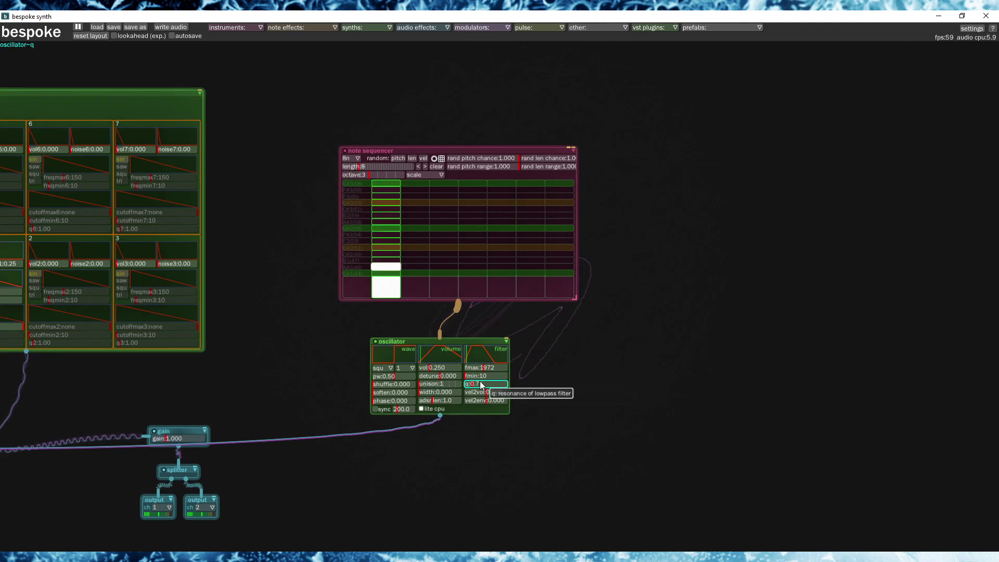
drag(480, 383, 492, 386)
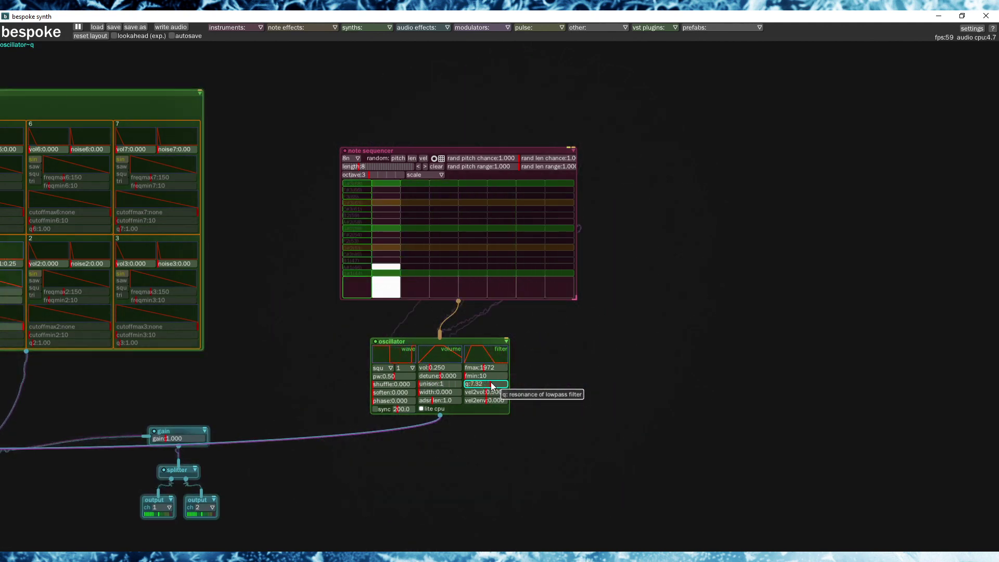
drag(474, 376, 473, 375)
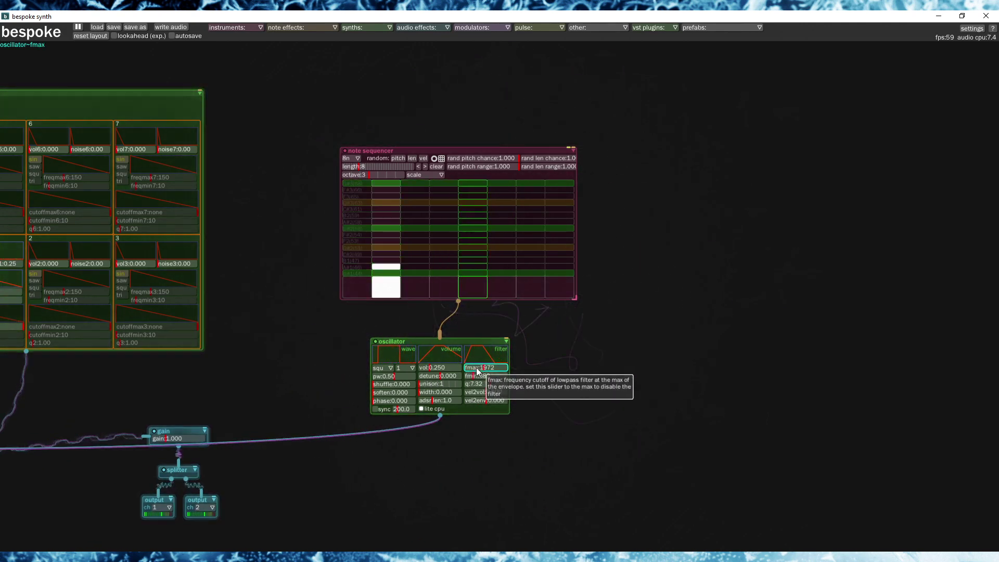
drag(477, 383, 479, 384)
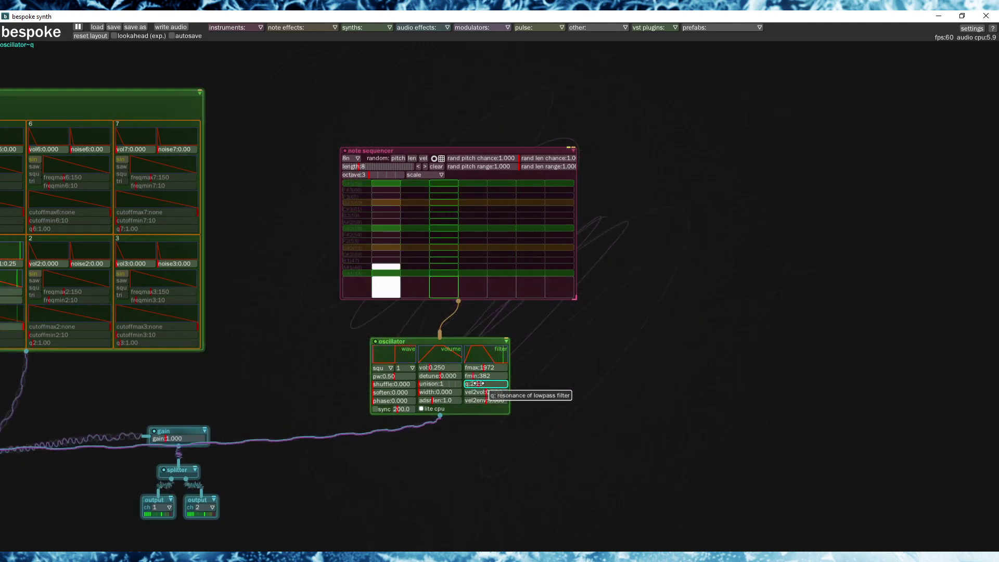
click(431, 383)
click(433, 383)
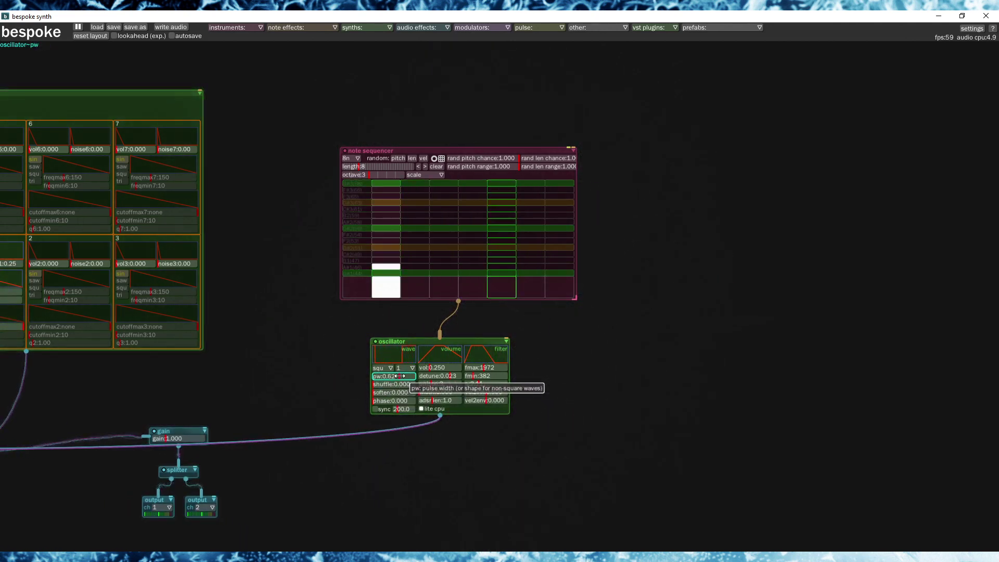
Try notes near the end of the sequence, keeping only one on the second-highest row of the eighth step
click(541, 255)
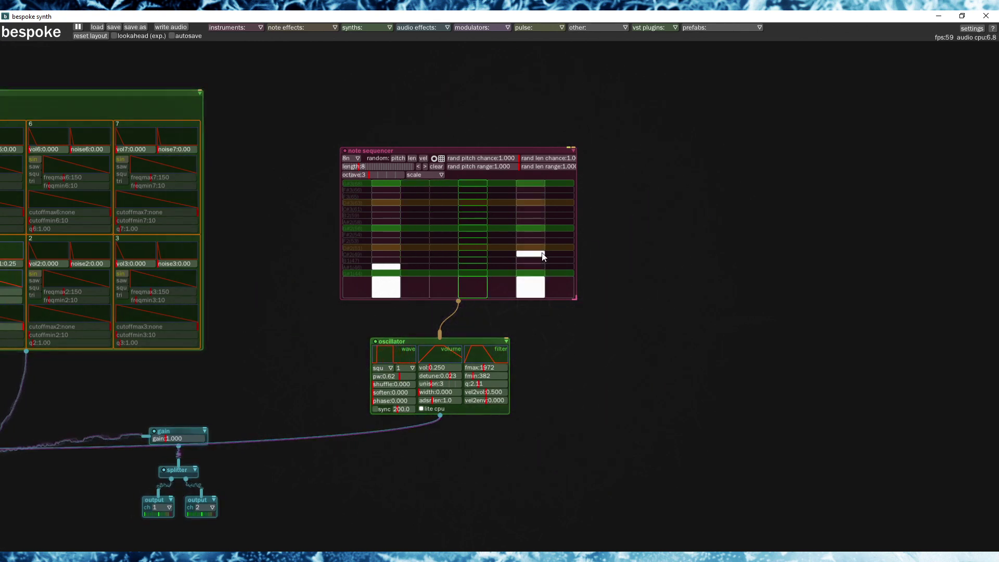
click(529, 256)
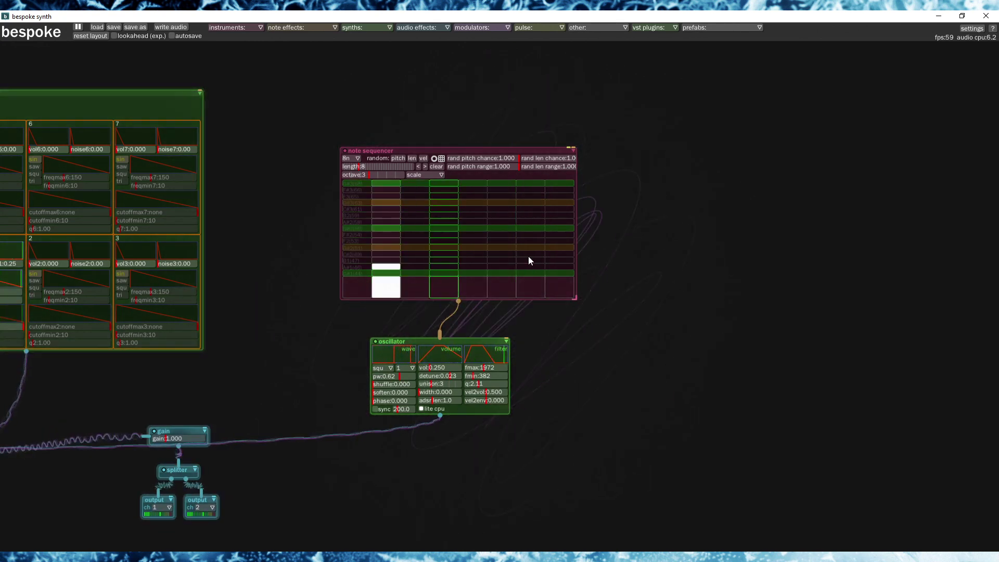
click(555, 241)
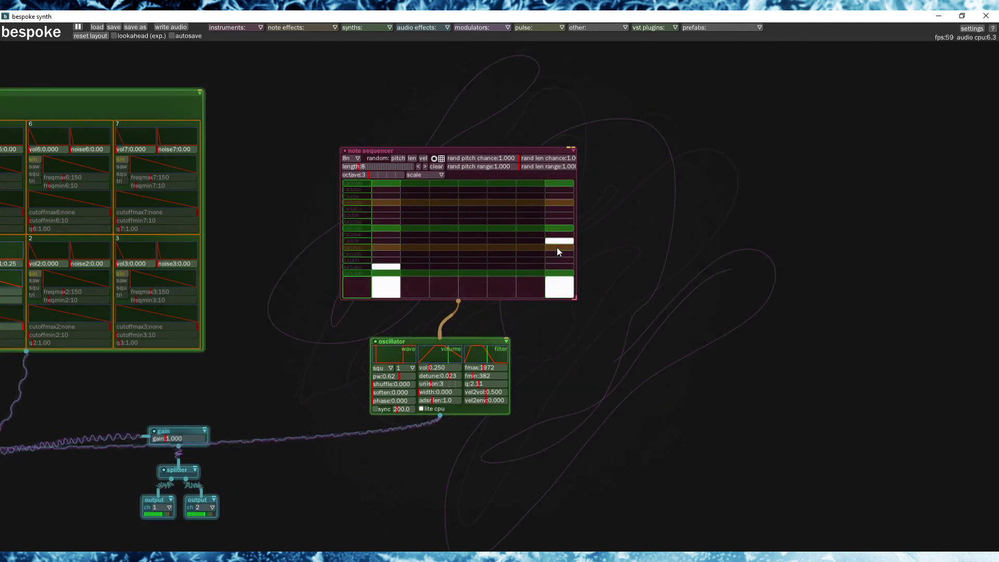
click(558, 190)
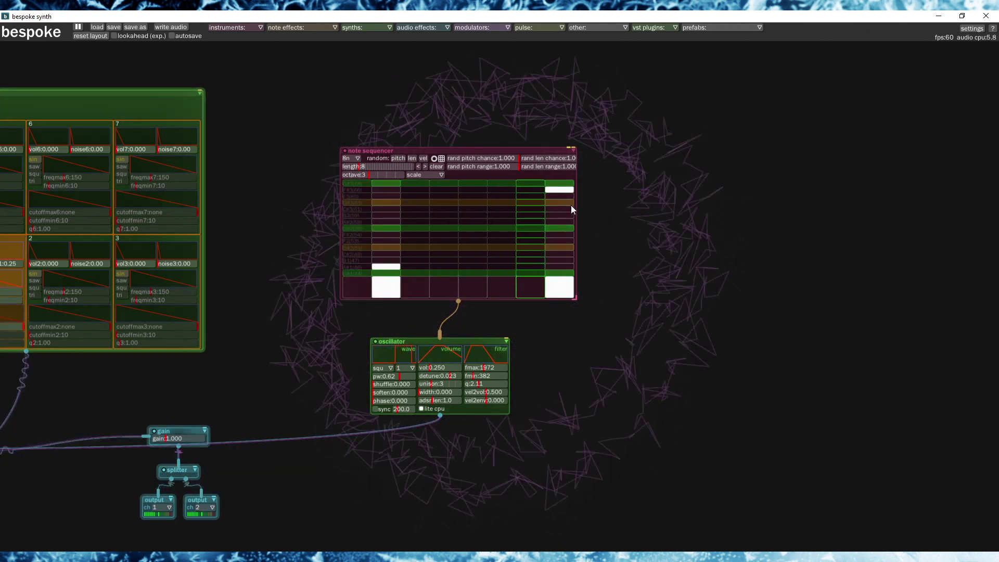
Try a 16n interval on the second note sequencer and return it to 8n
click(358, 158)
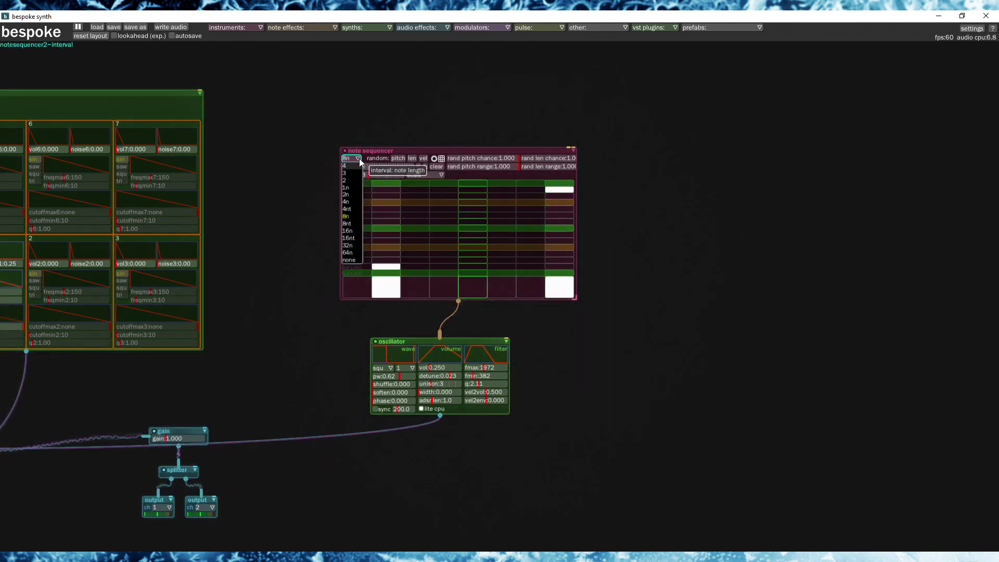
click(356, 231)
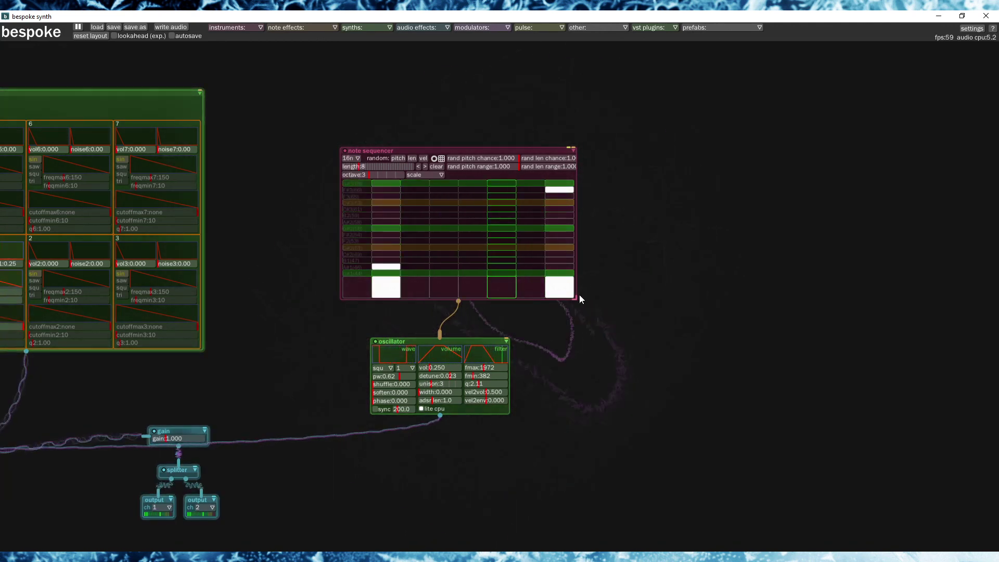
click(357, 160)
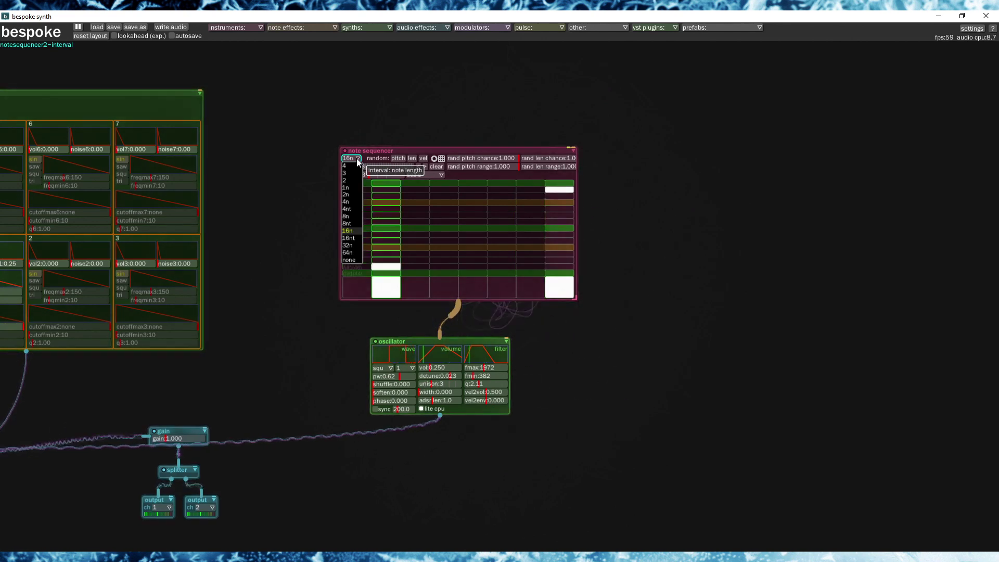
click(353, 221)
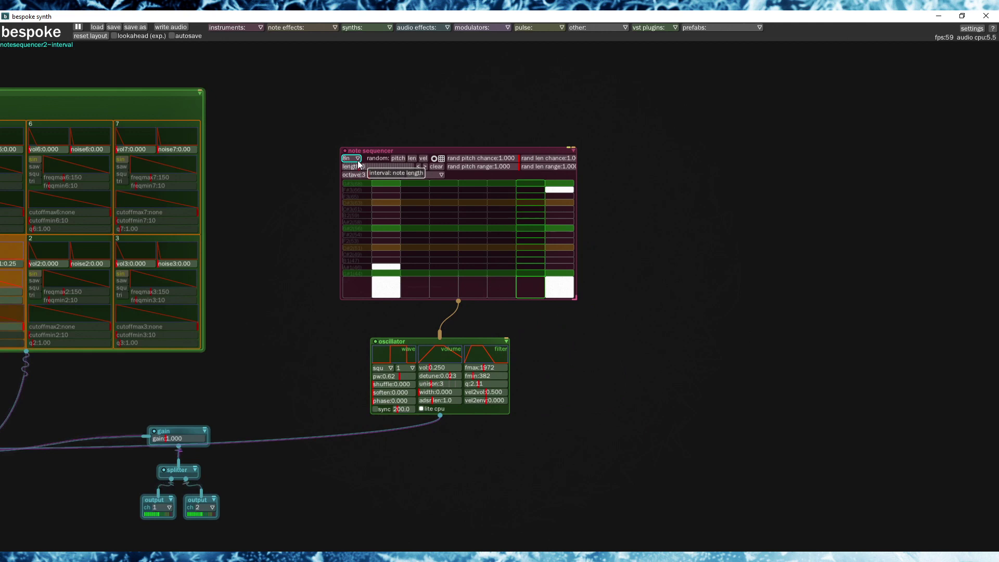
Extend the second note sequencer's length to 16, remove the note in the last step and move the second step's note to the first
drag(362, 167, 378, 171)
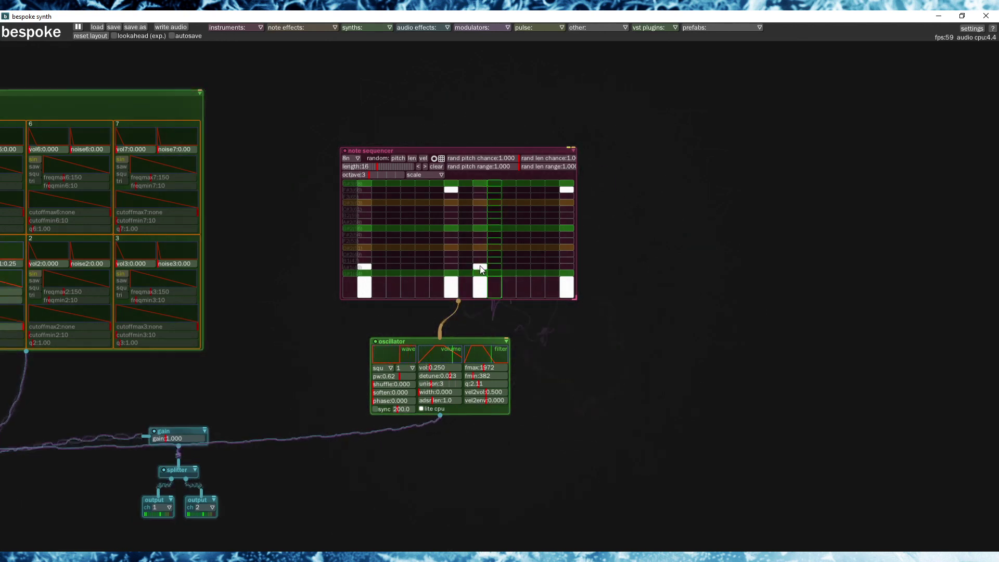
click(560, 190)
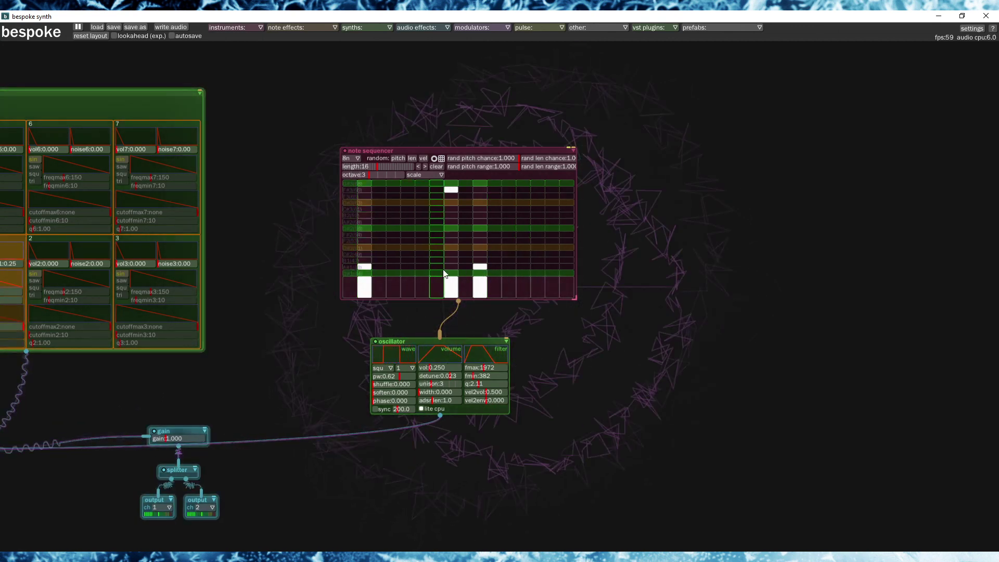
click(368, 267)
click(351, 266)
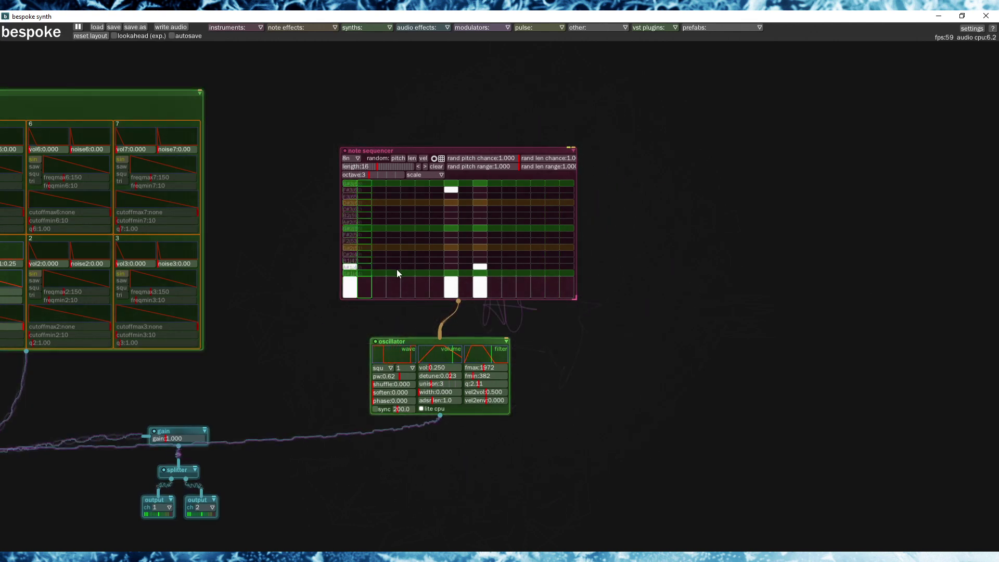
Add notes in the fourth and thirteenth steps of the second note sequencer, one row above the middle green row
click(396, 222)
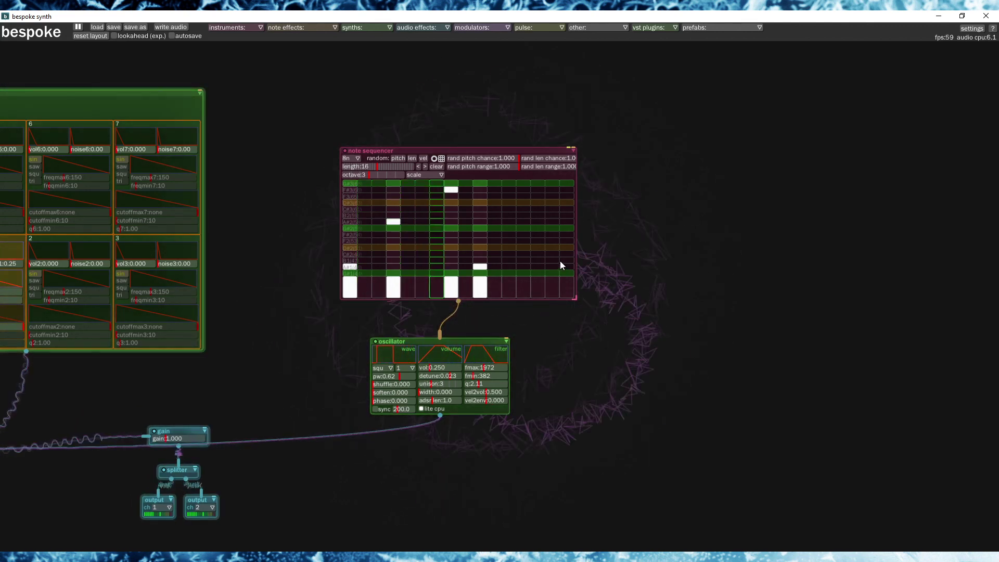
click(539, 223)
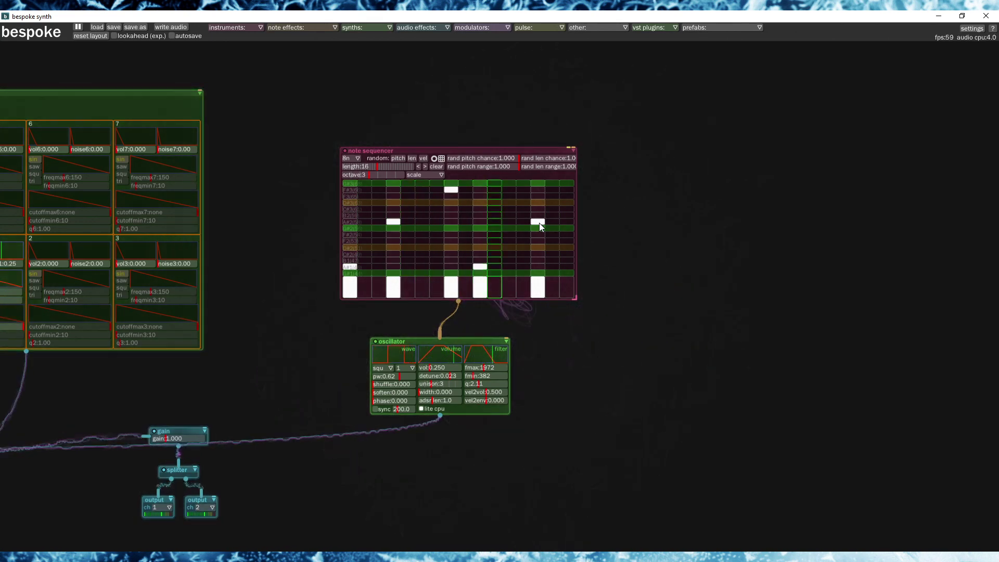
click(539, 223)
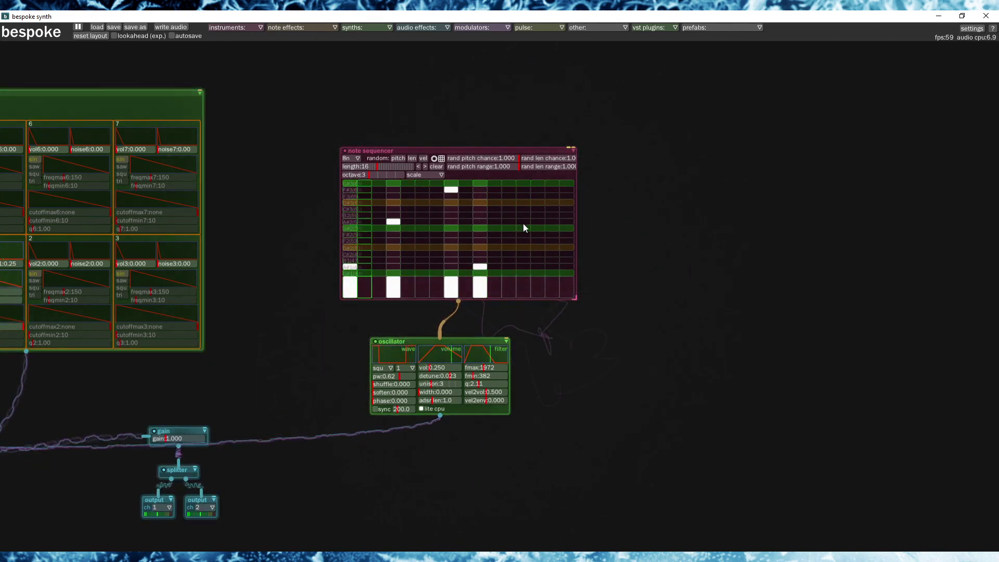
click(524, 223)
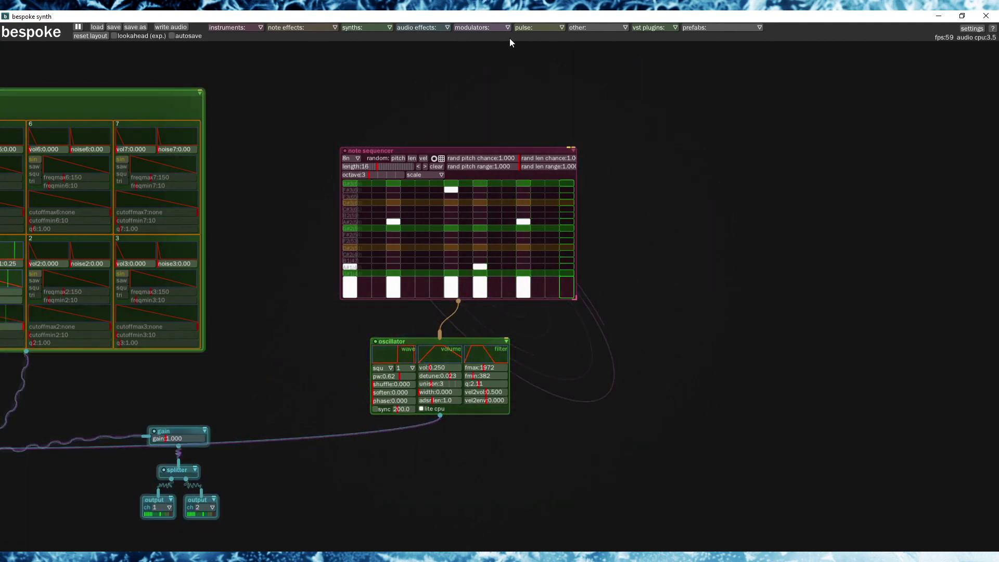
Stop playback and add an effectchain module just below the oscillator
click(413, 27)
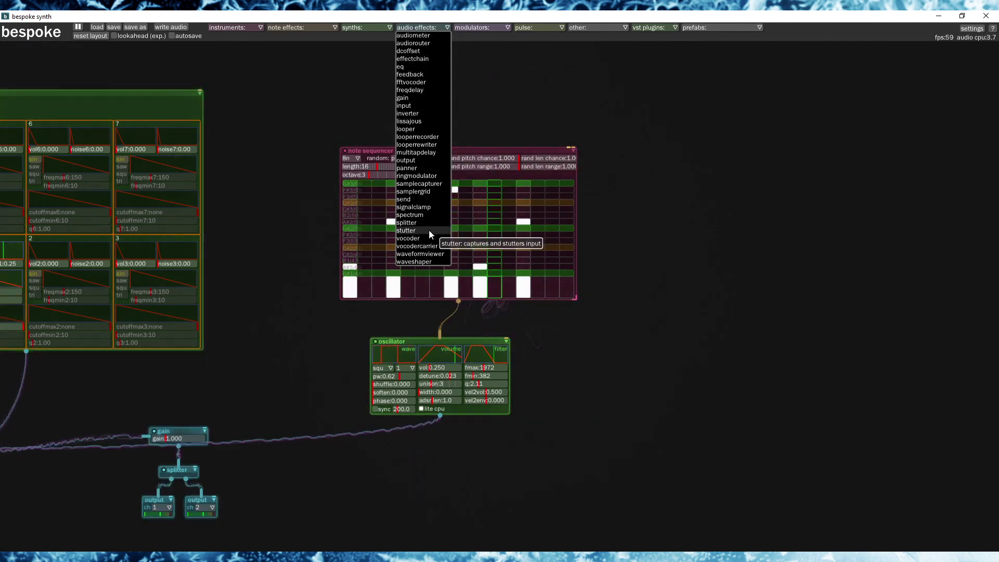
click(78, 28)
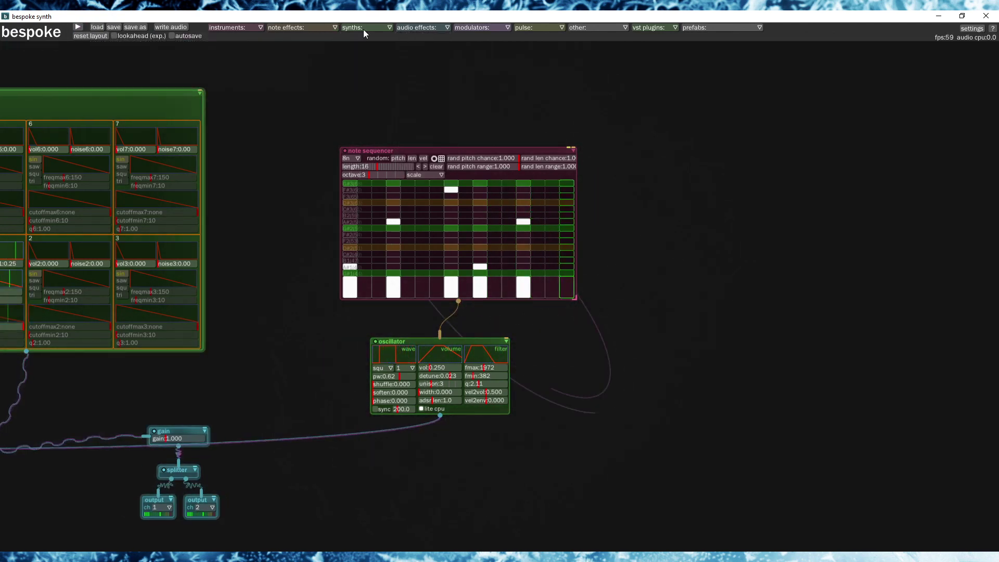
click(416, 30)
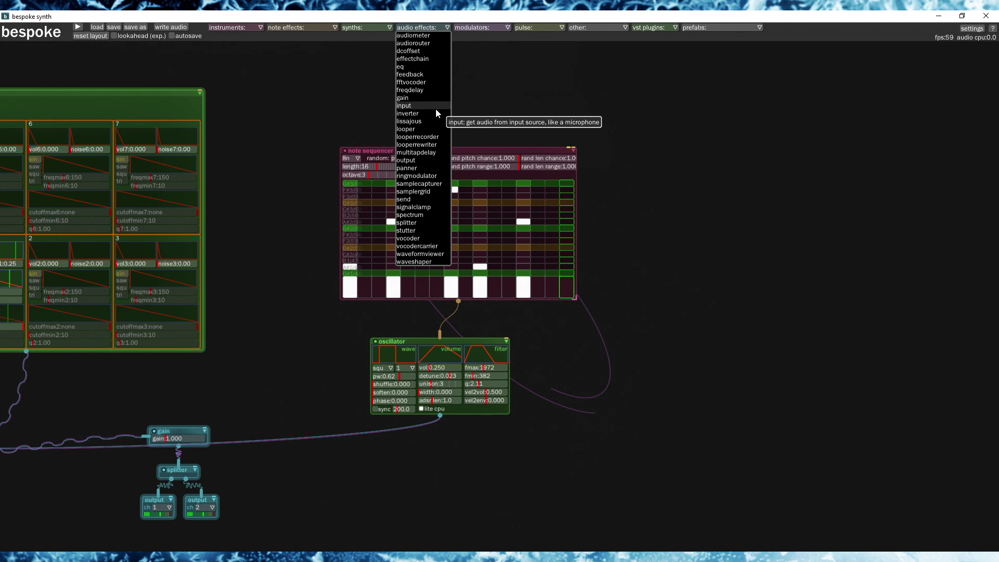
click(420, 60)
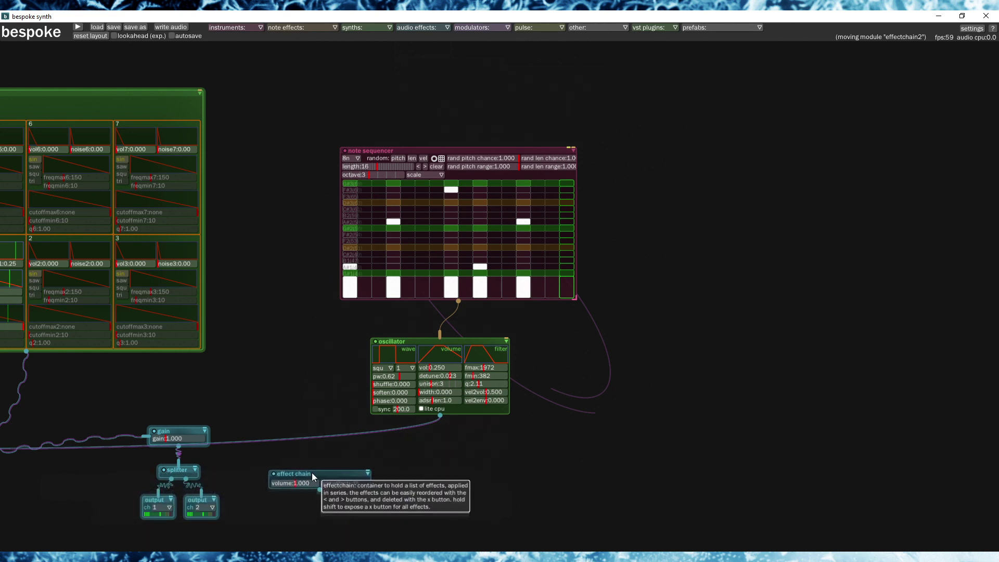
click(374, 447)
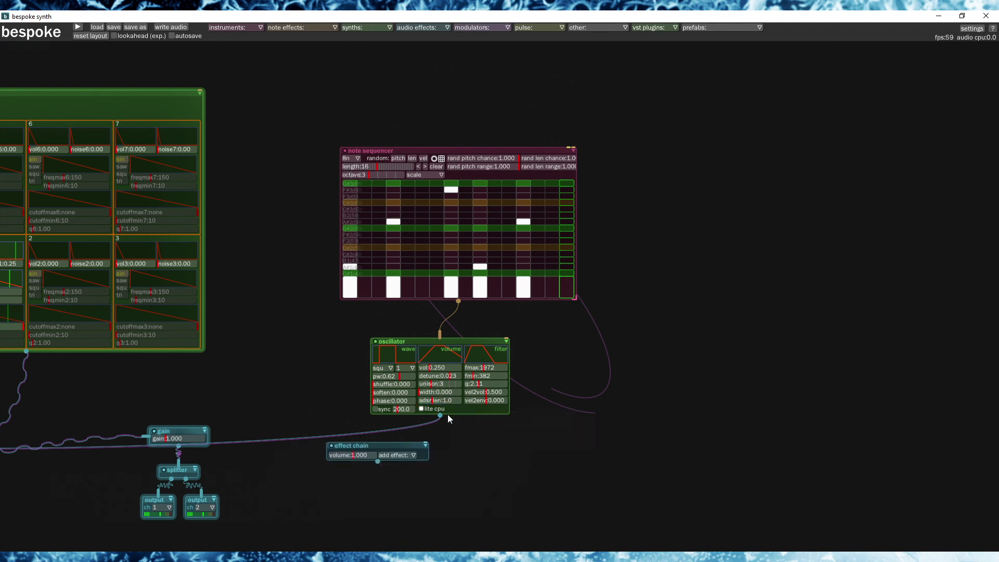
Connect the oscillator's output to the new effect chain and try to patch that chain into the compressor's effect chain
drag(441, 418, 383, 448)
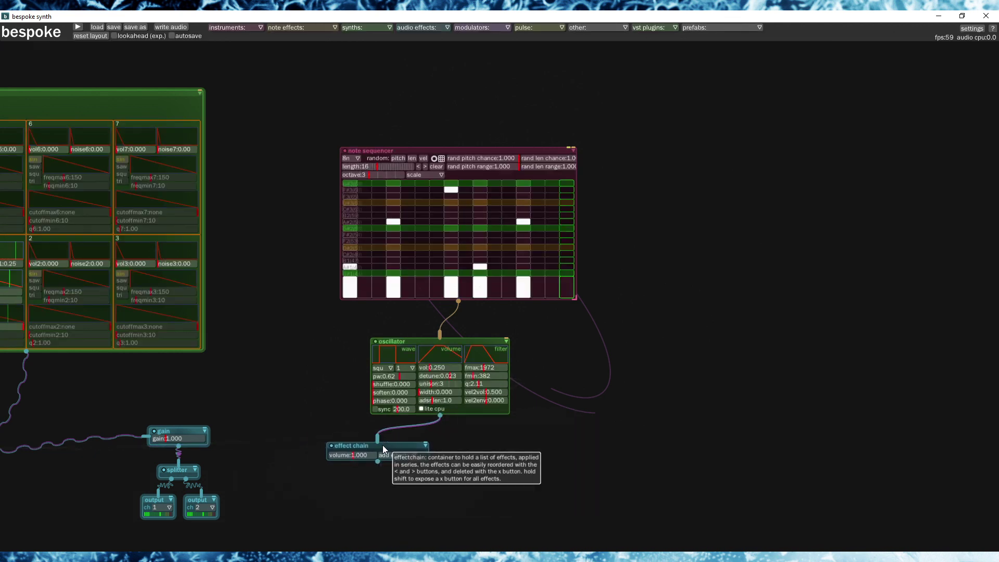
drag(289, 487, 448, 379)
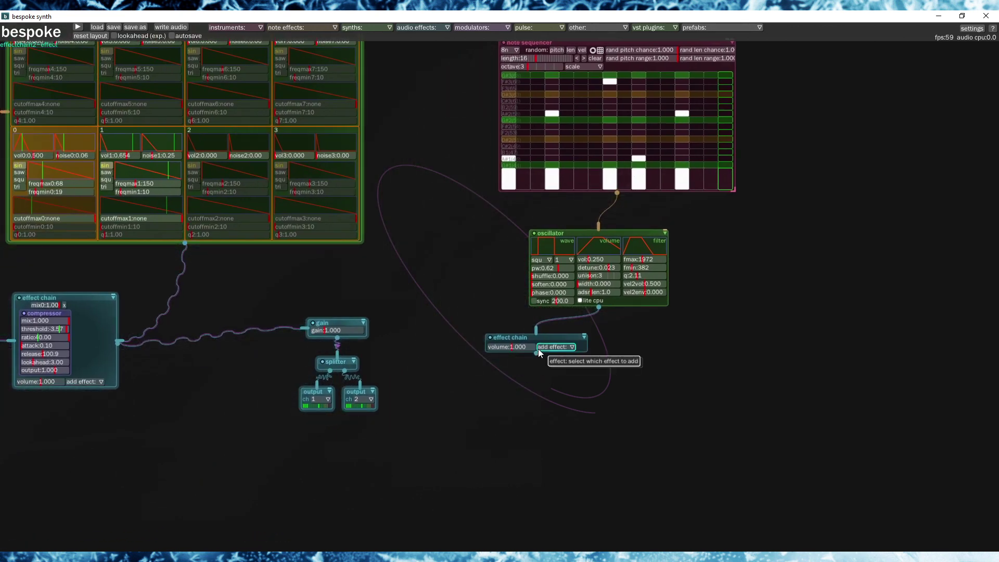
drag(536, 353, 125, 323)
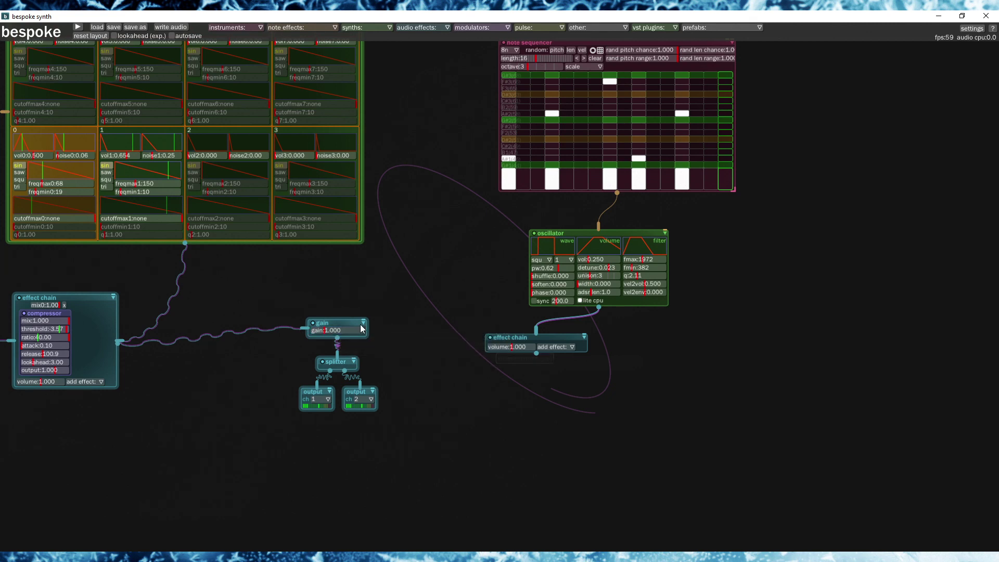
Move the gain, splitter and output modules lower as a group and route the new effect chain into the compressor's effect chain
drag(254, 304, 388, 424)
drag(341, 326, 341, 396)
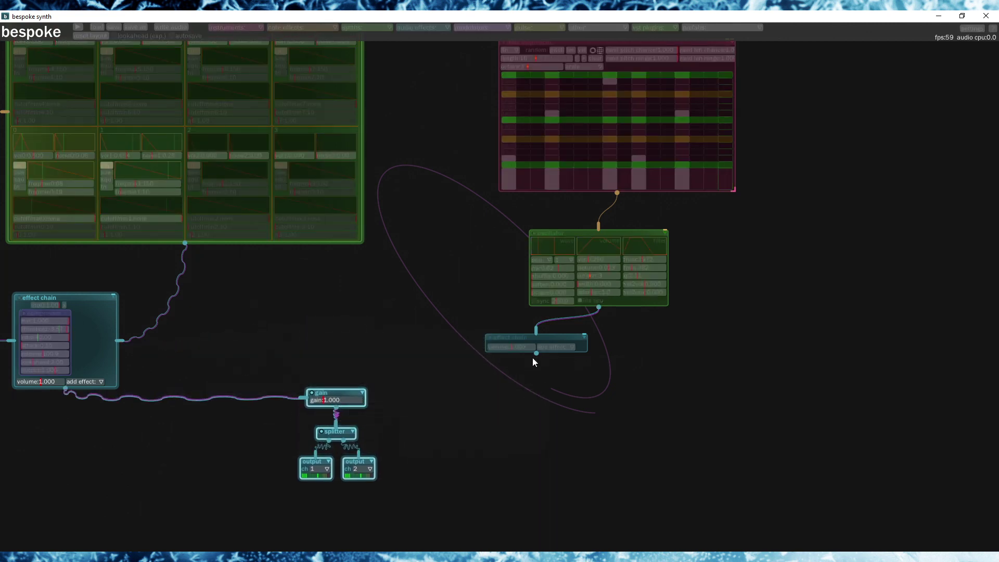
drag(536, 355, 469, 353)
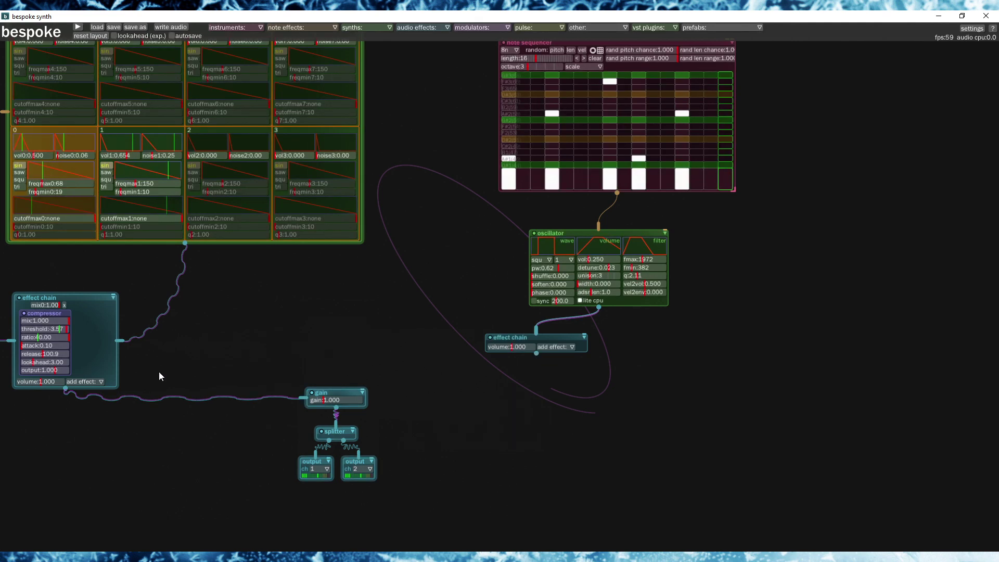
drag(537, 354, 533, 359)
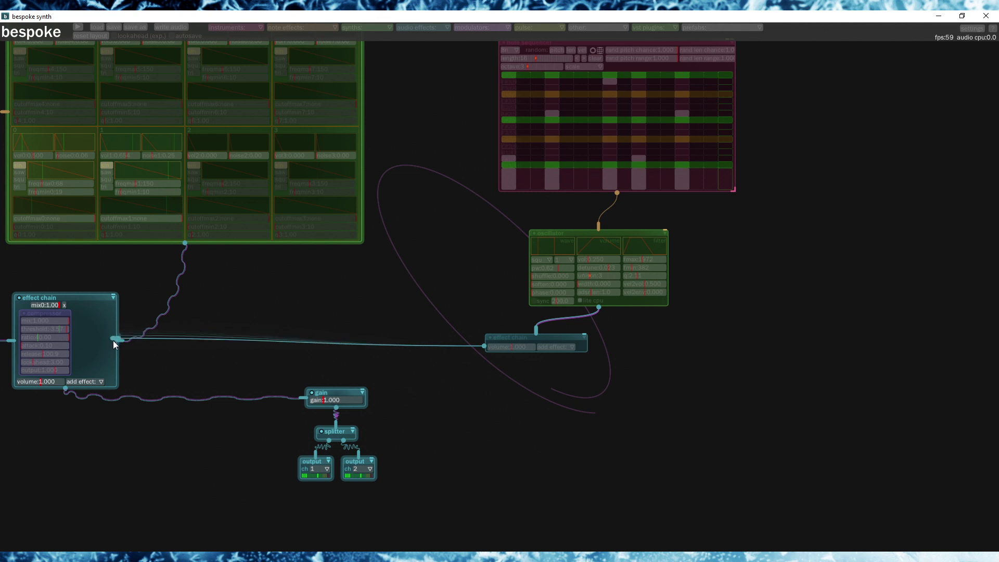
drag(91, 348, 92, 348)
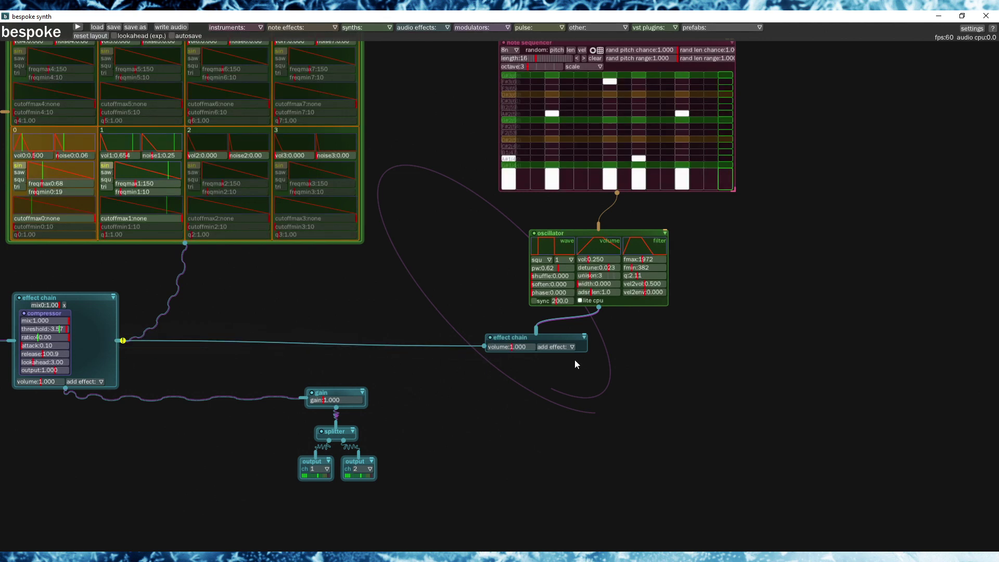
Add a freeverb effect to the oscillator's effect chain and start playback
click(557, 346)
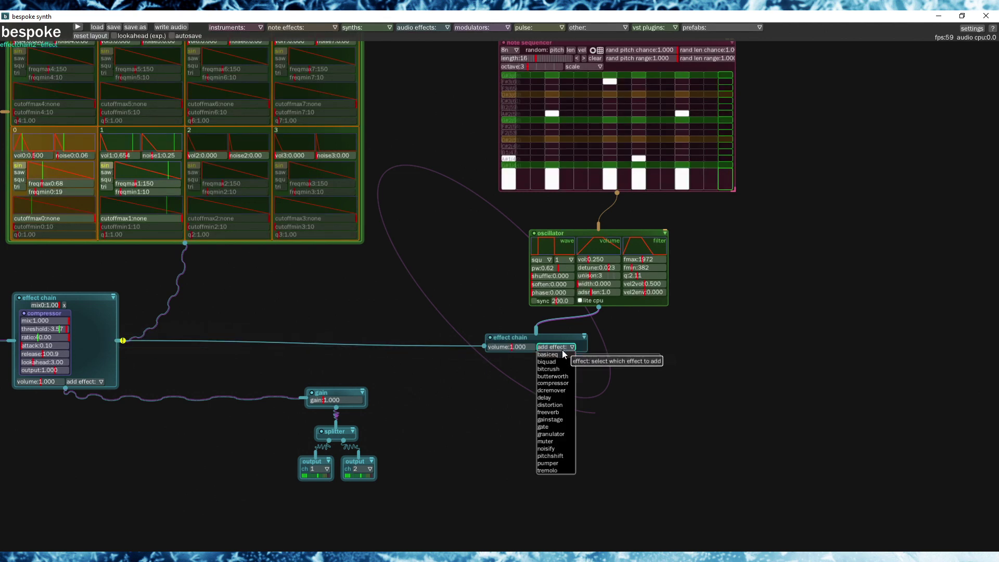
click(558, 413)
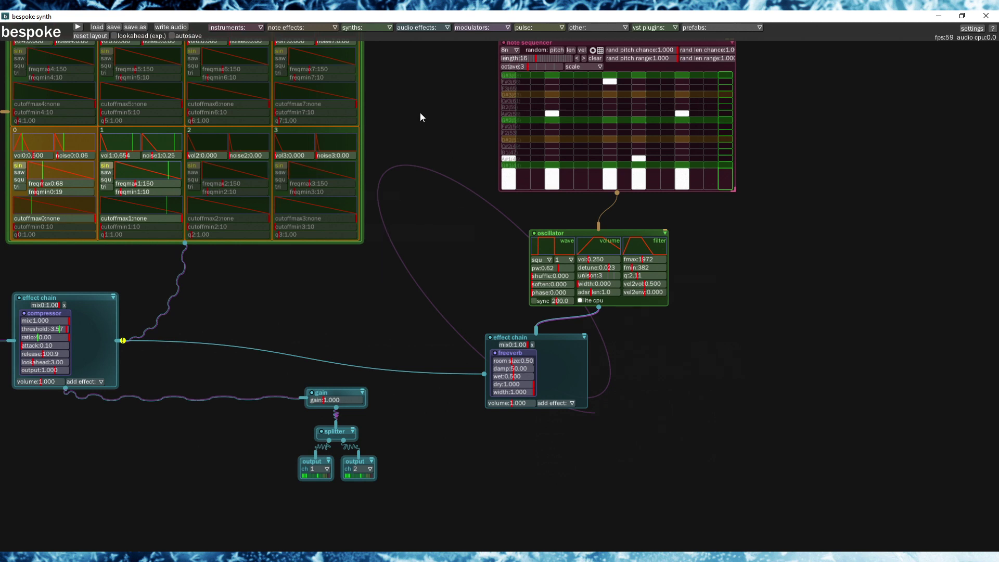
drag(421, 113, 410, 152)
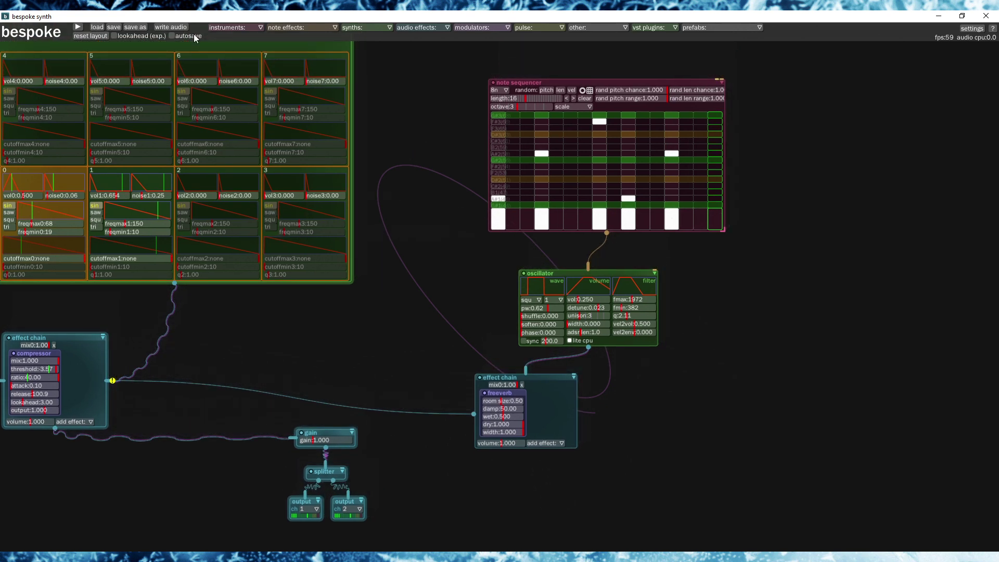
click(78, 28)
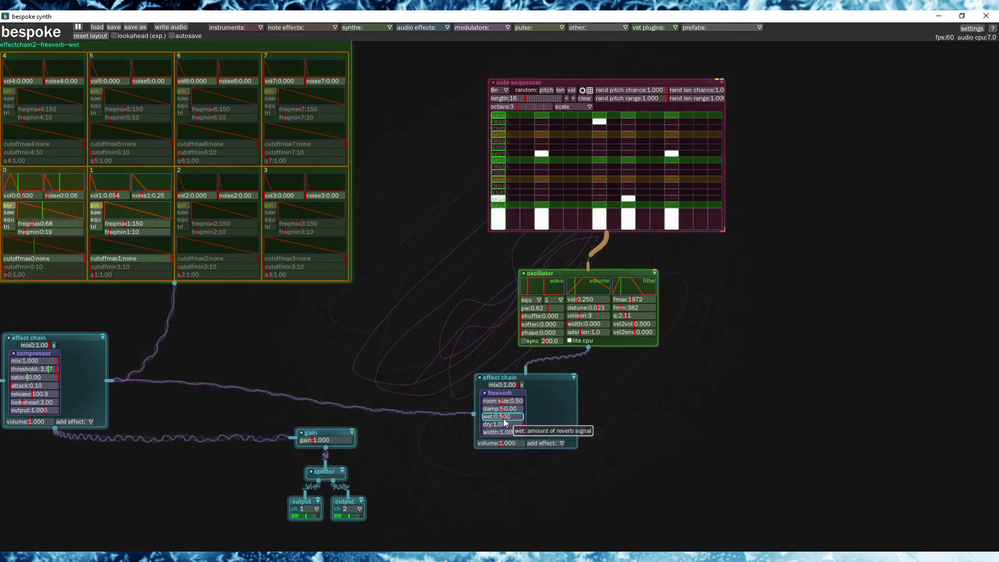
Set the freeverb's room size to 0.90, damp to 8.43, wet to 1.000 and dry to 0.373
drag(503, 416, 531, 419)
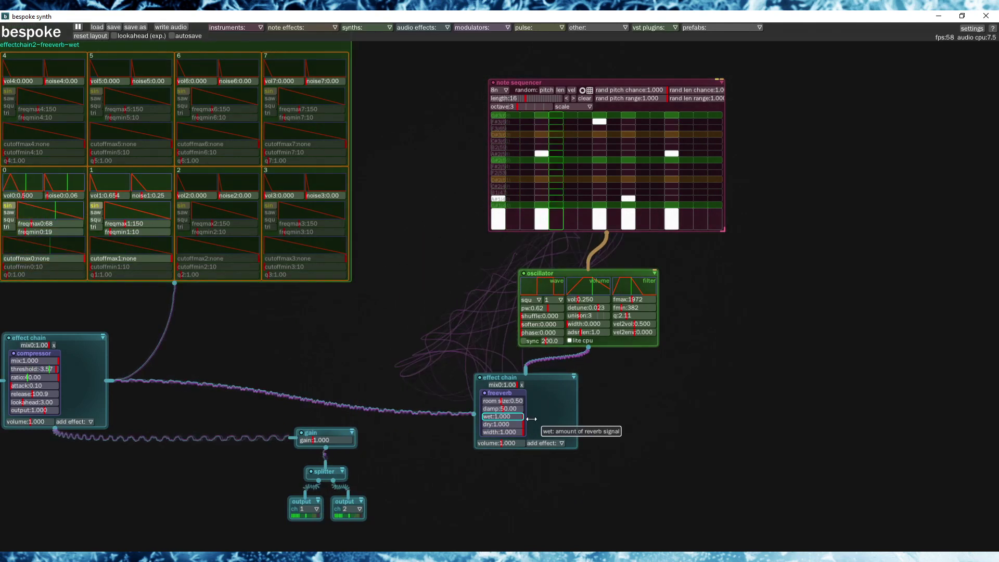
click(497, 425)
click(499, 409)
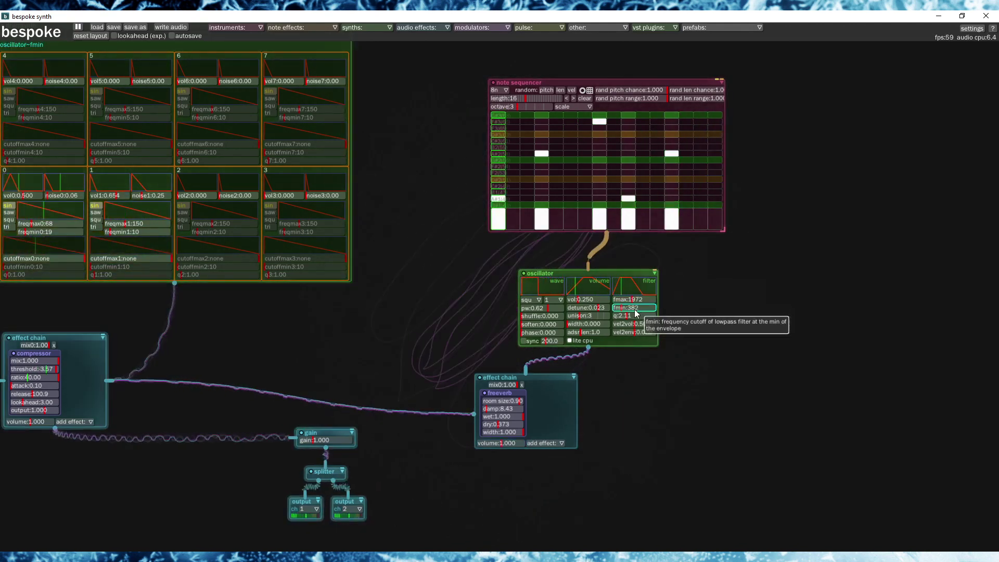
Set the oscillator's fmin to 2982 and the freeverb's room size to 0.90, damp to 0.00, wet to 0.675 and dry to 0.458
drag(627, 311, 637, 308)
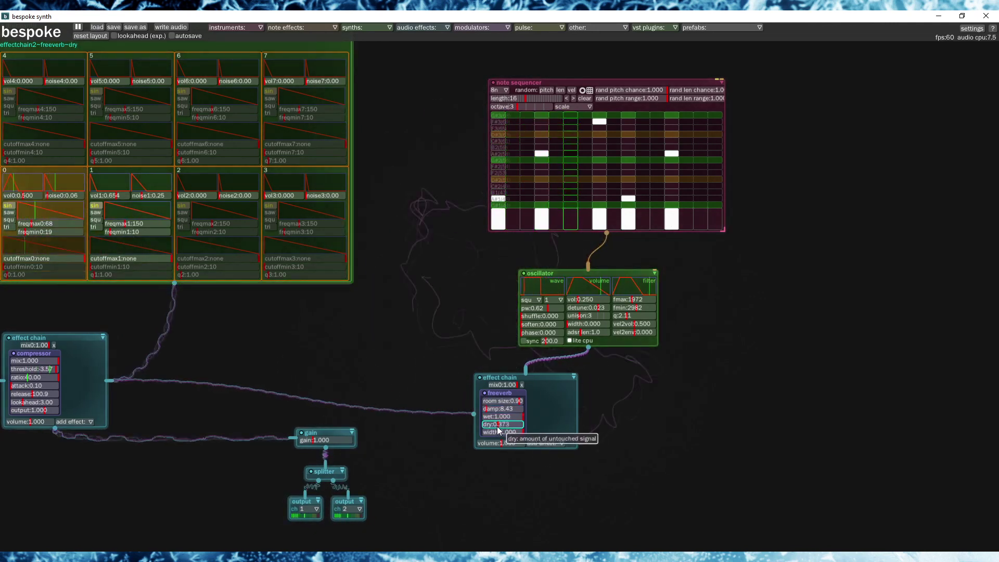
drag(498, 430, 484, 411)
click(509, 402)
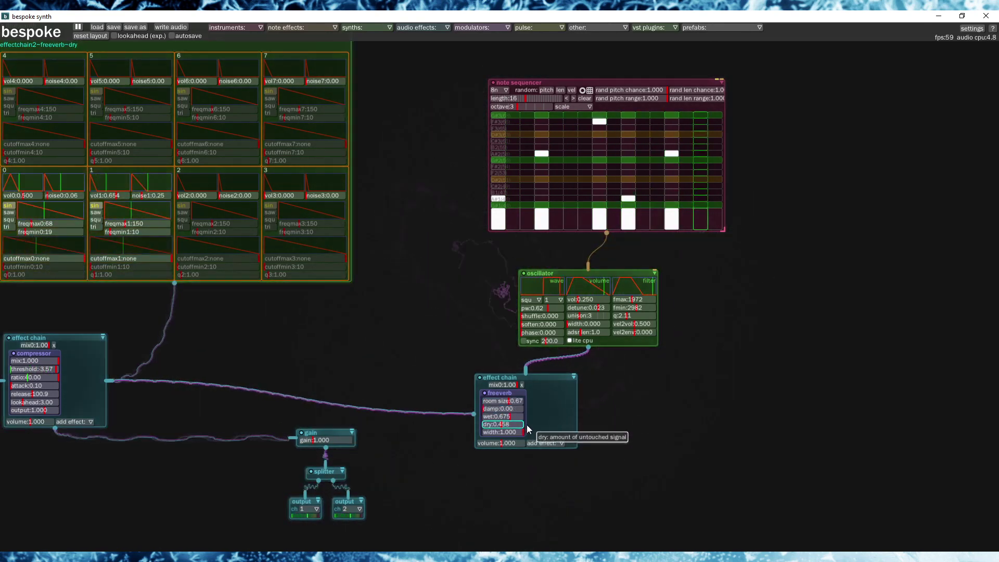
click(516, 401)
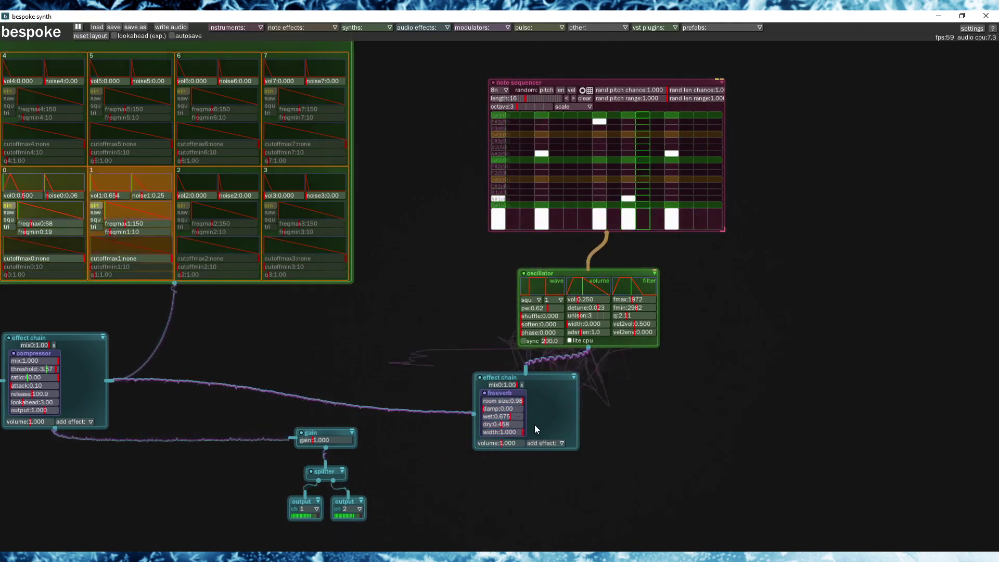
Lower the output volume of the freeverb's effect chain to 0.673
drag(496, 442, 496, 443)
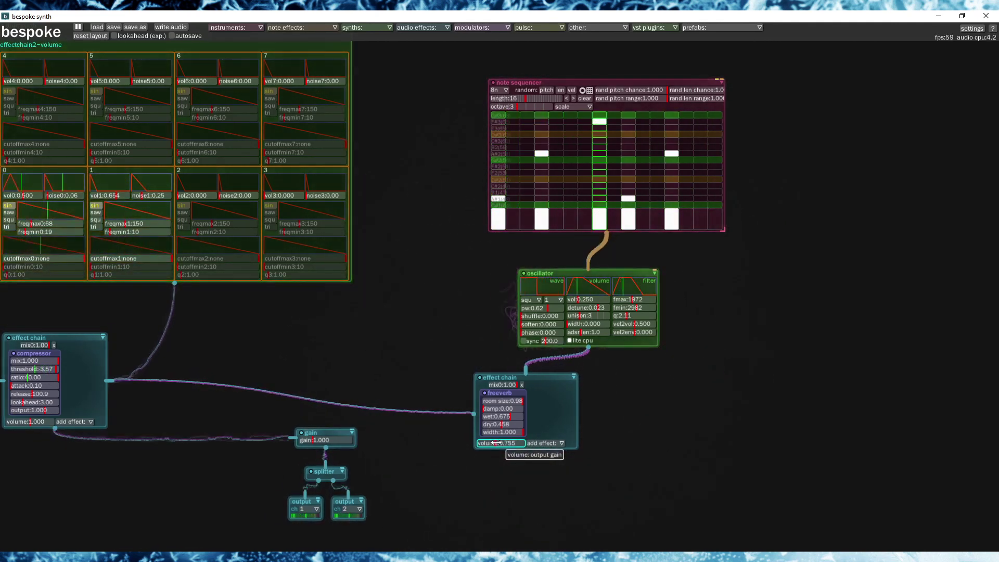
click(492, 444)
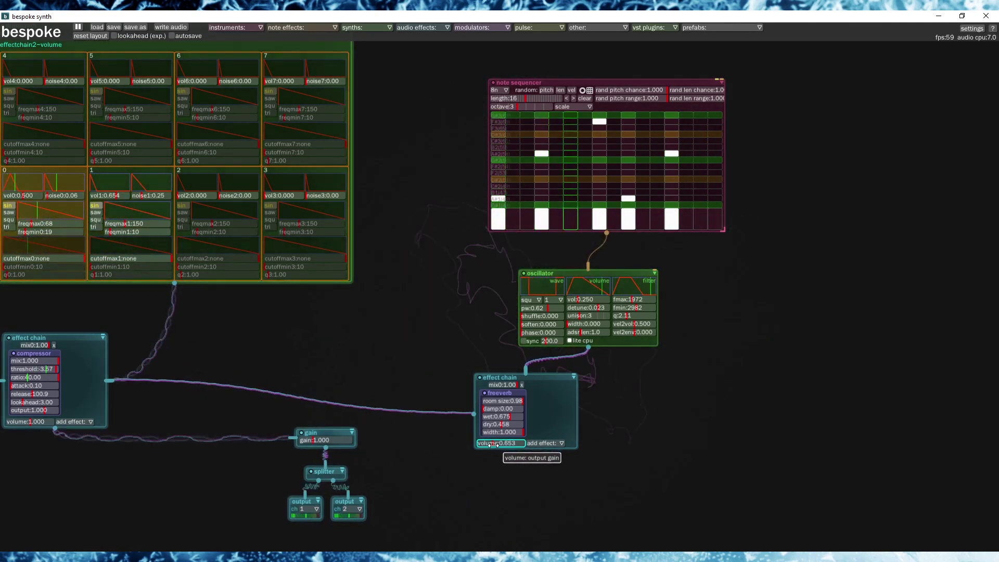
drag(494, 446, 494, 445)
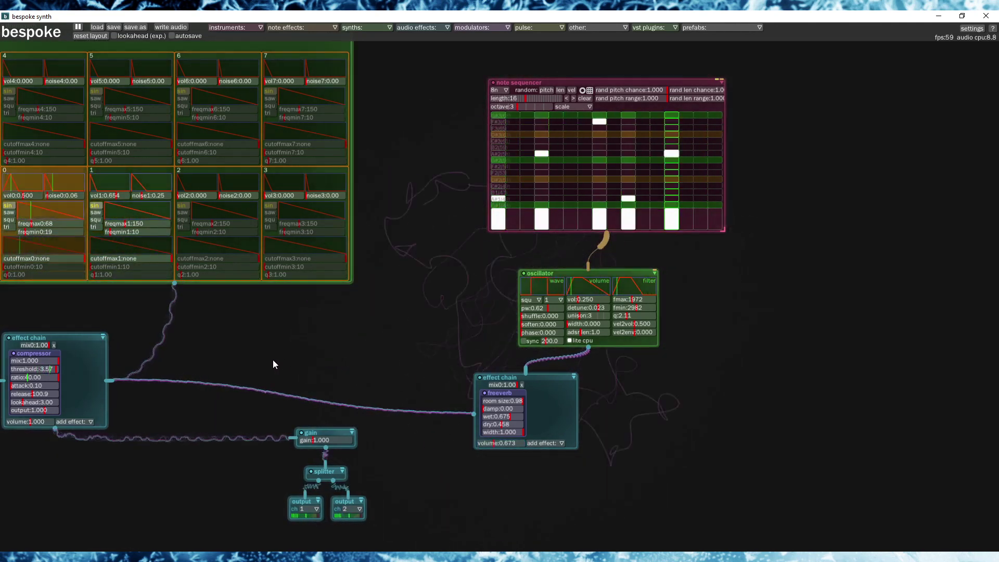
Set drum 2's noise volume to 0.30 in the drumsynth and fill every step of row 2 in the drum sequencer
drag(210, 344, 511, 413)
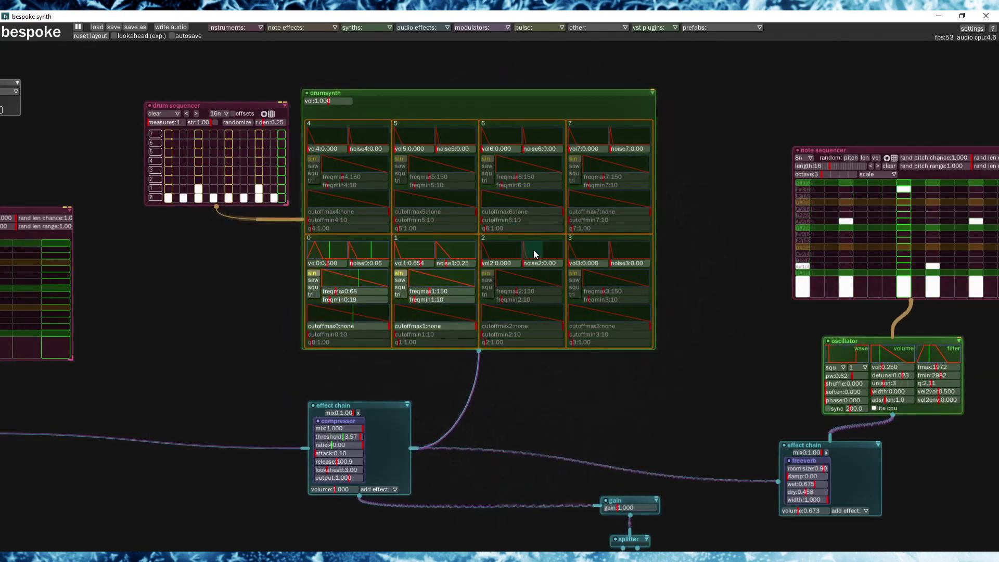
click(536, 263)
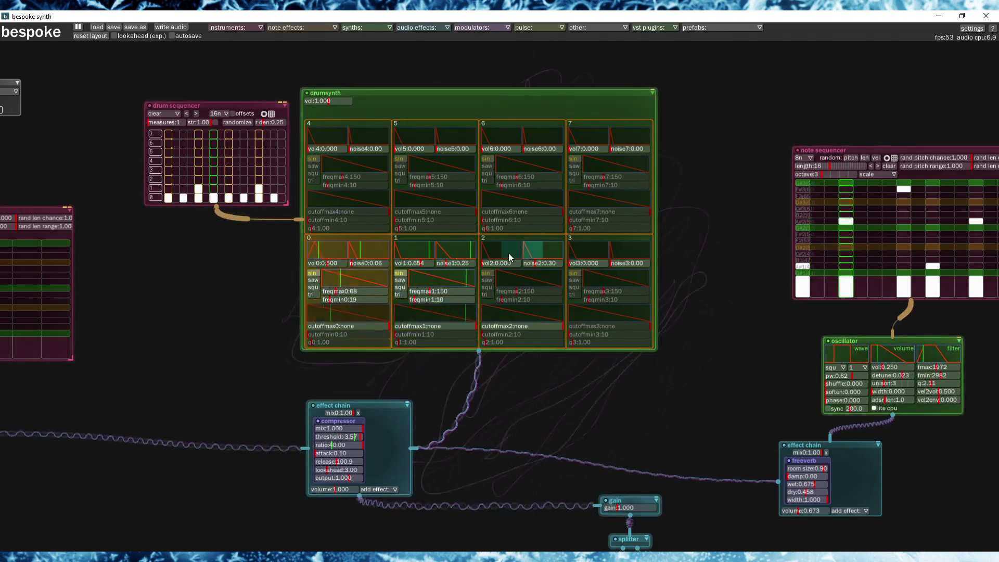
click(168, 180)
drag(261, 184, 281, 181)
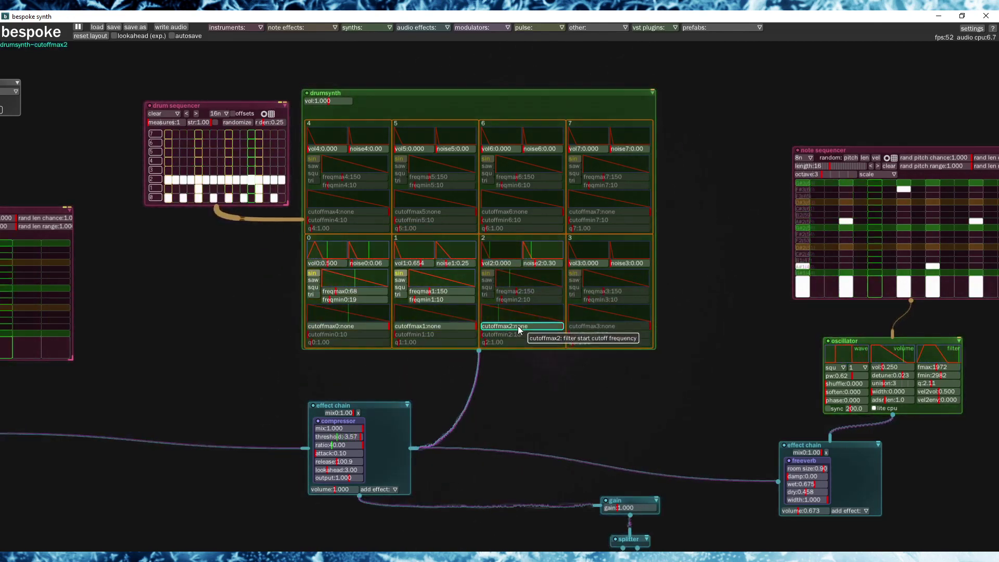
Set drum 2's noise volume to 0.17 and its oscillator start frequency freqmax2 to 1600
drag(515, 327, 566, 326)
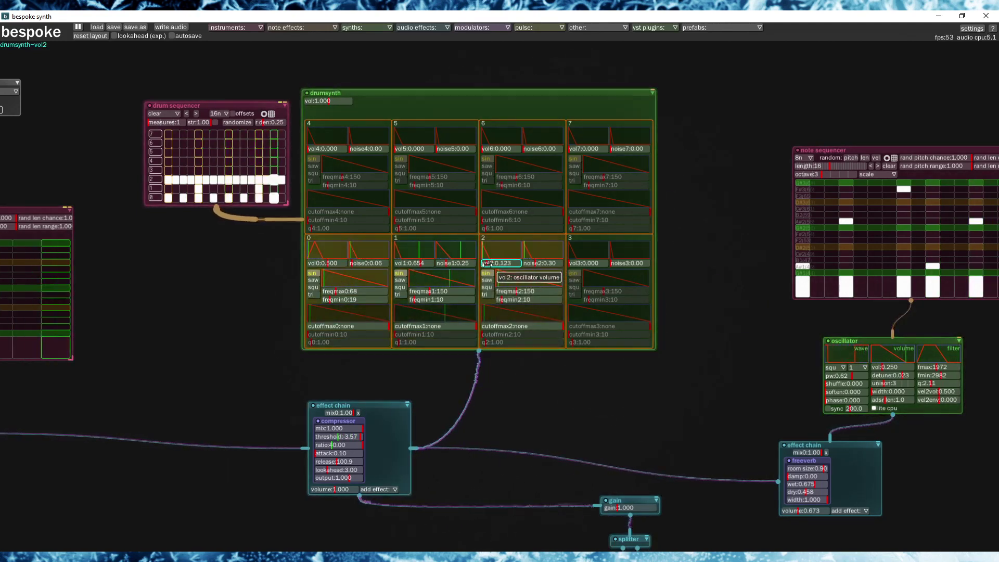
drag(548, 262, 531, 263)
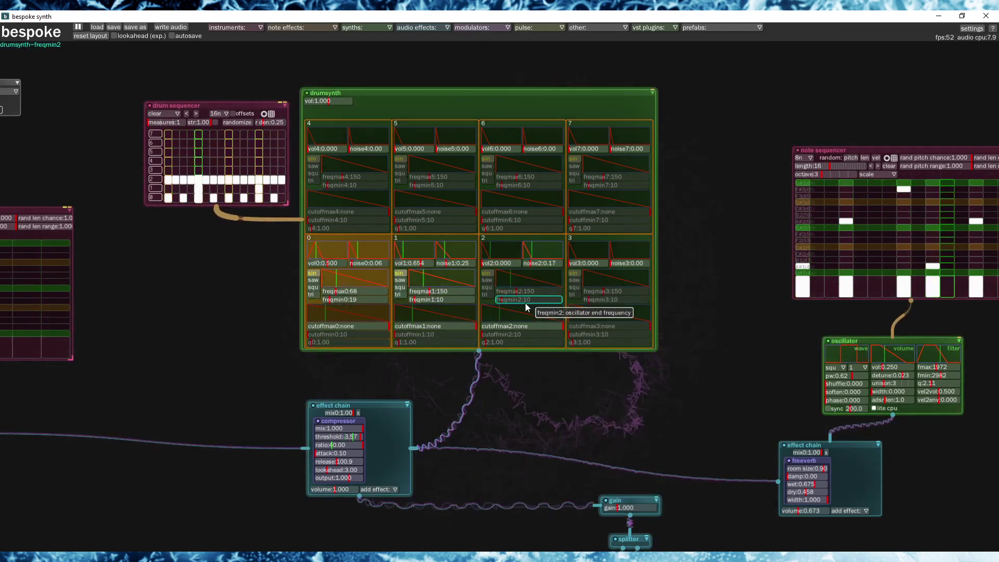
drag(522, 291, 592, 294)
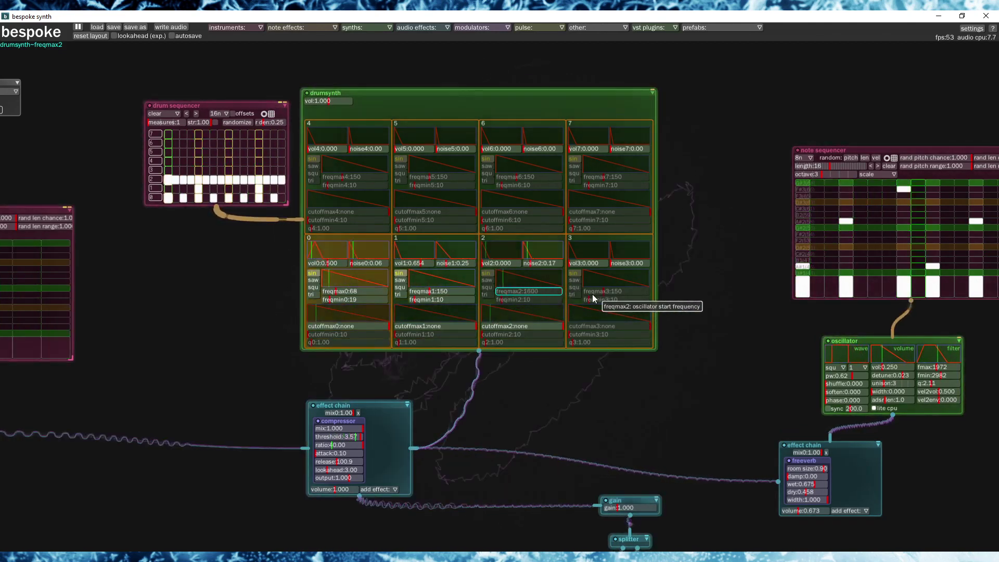
Set drum 2's filter to cutoffmax 8623, cutoffmin 10000 and q 20.00, and reduce its noise volume to 0.16
click(523, 334)
mouse_move(523, 334)
mouse_down()
mouse_move(557, 332)
mouse_move(507, 334)
mouse_move(536, 334)
mouse_up()
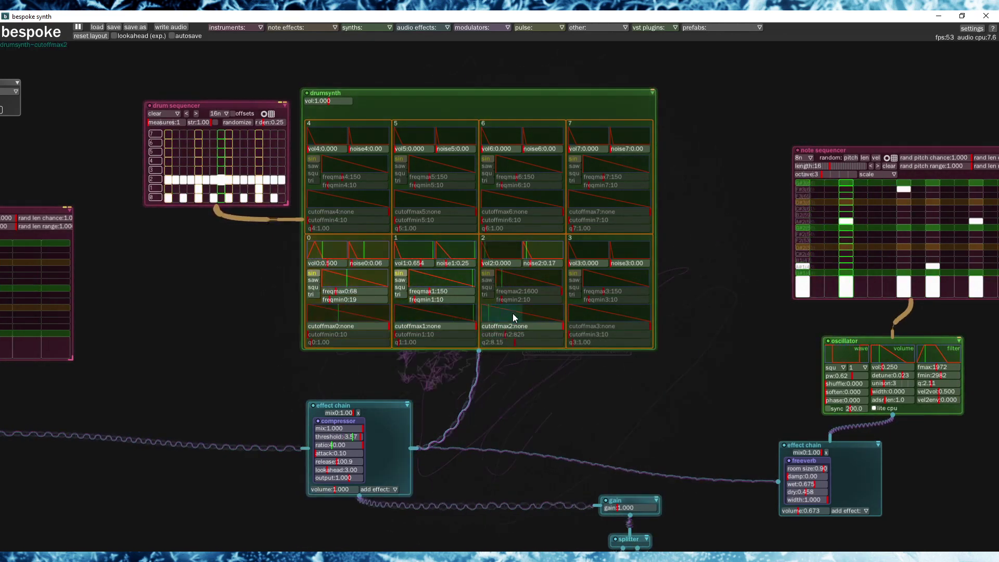
click(514, 326)
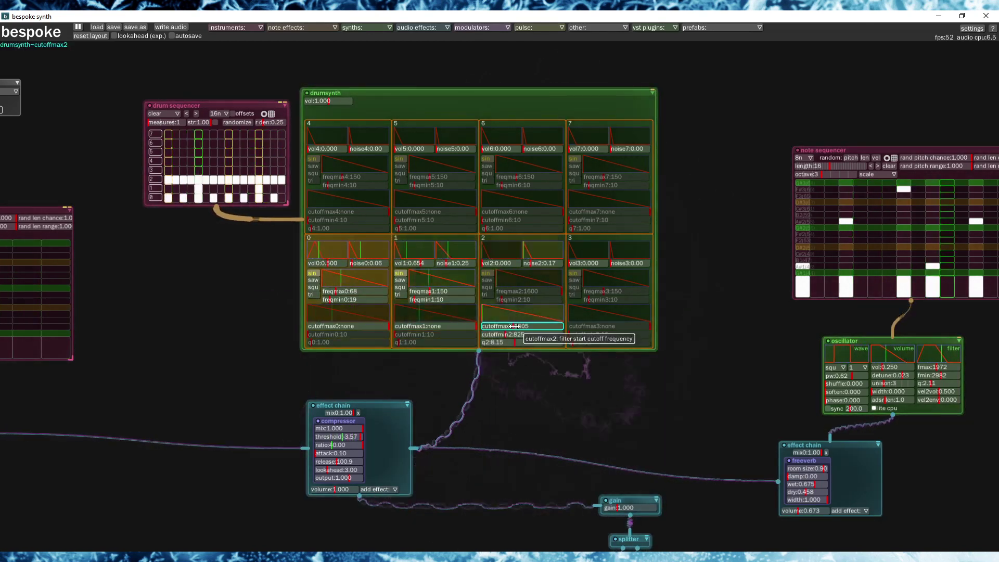
drag(519, 326, 565, 347)
drag(503, 334, 566, 338)
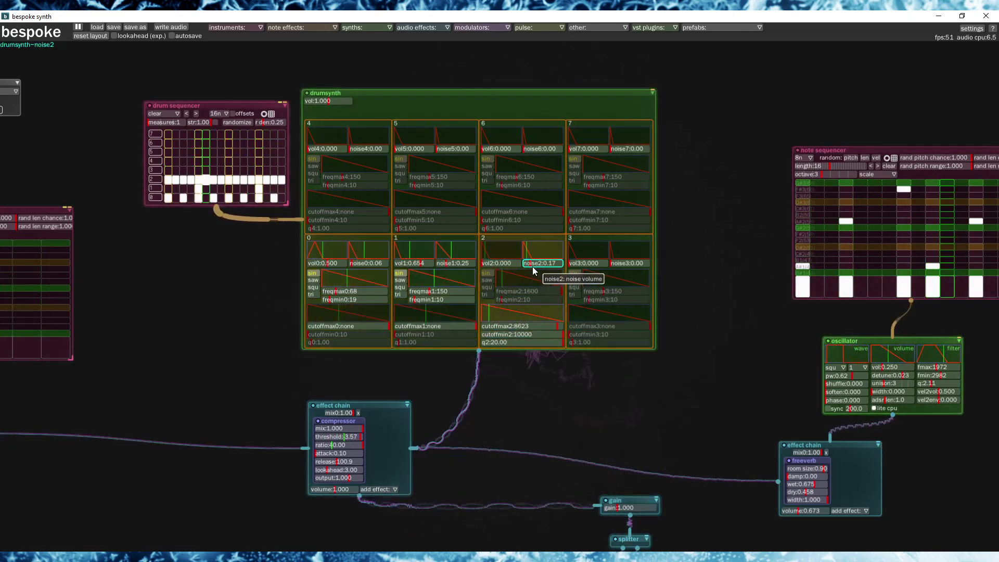
drag(533, 267, 531, 263)
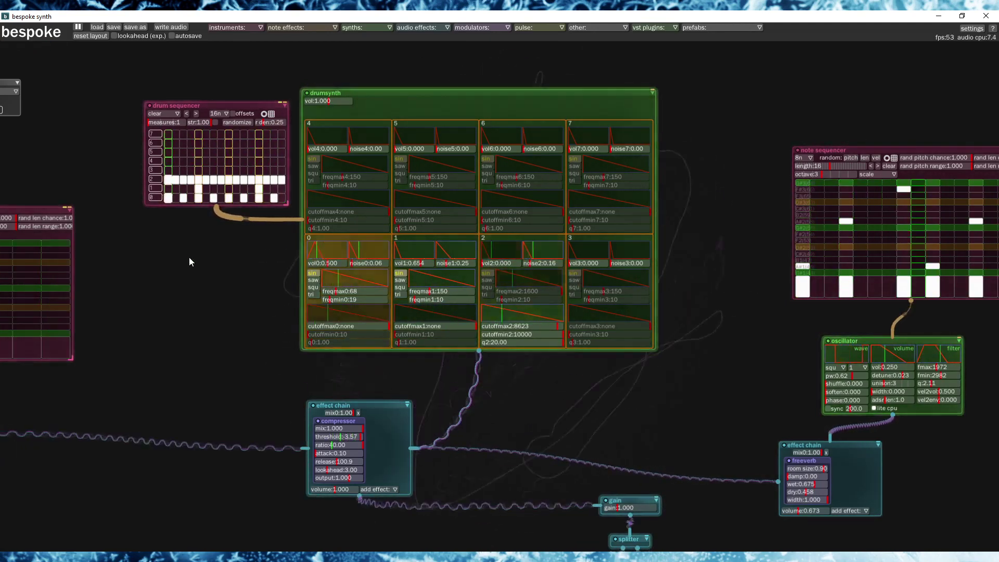
Disable the note sequencer feeding the Karplus-Strong synth and enable it again
drag(79, 174, 423, 180)
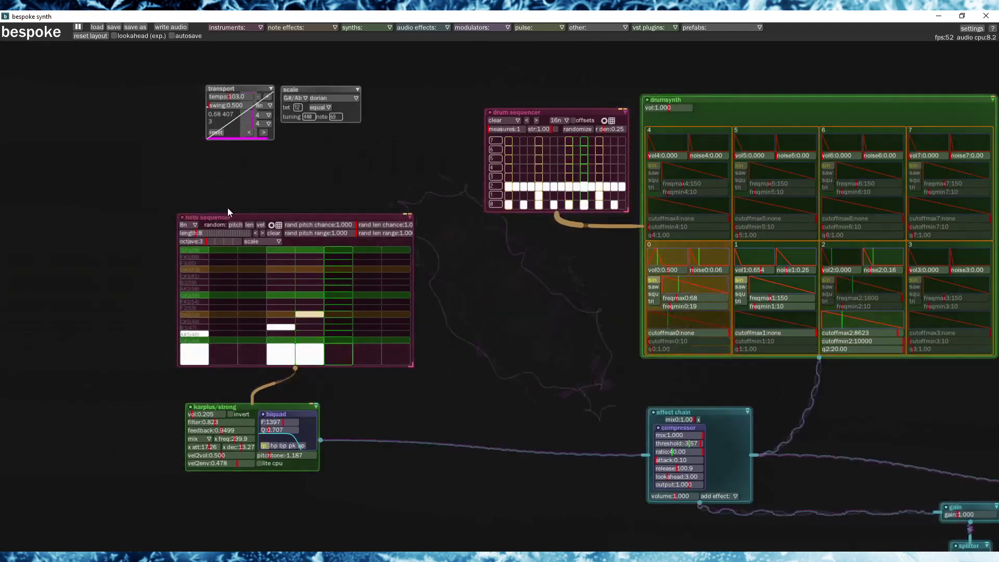
click(183, 219)
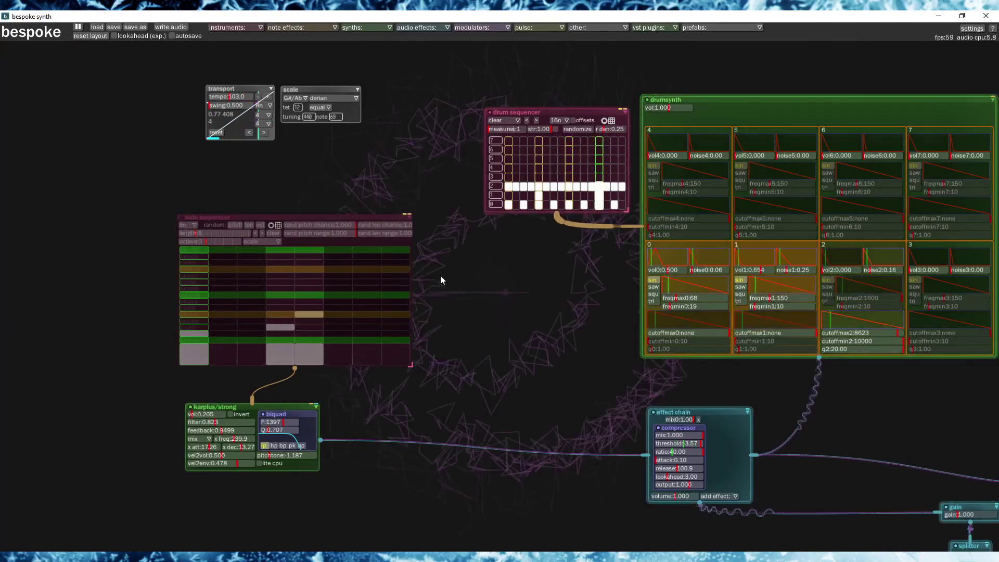
click(182, 218)
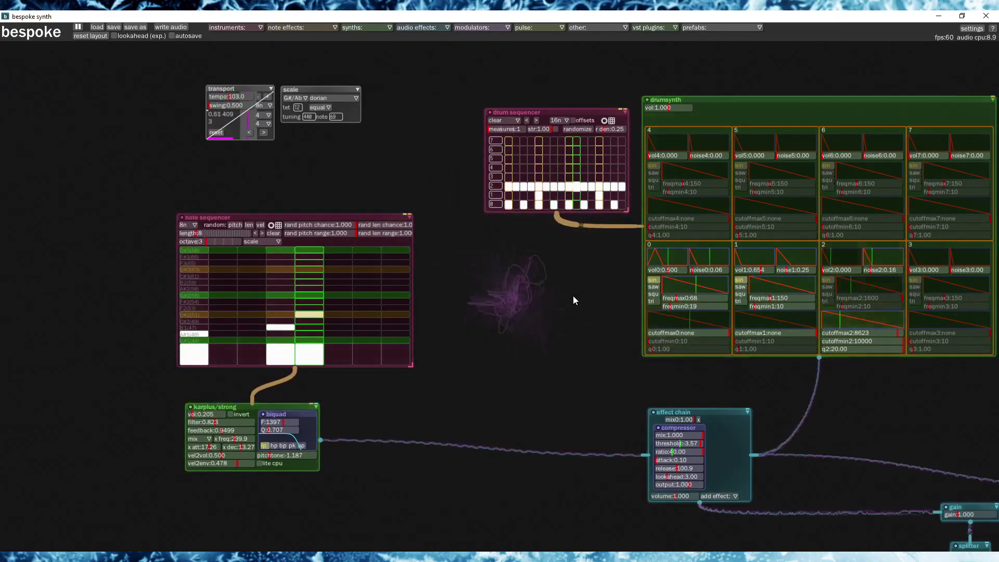
Disable the second note sequencer that feeds the oscillator
drag(573, 295, 106, 196)
click(672, 57)
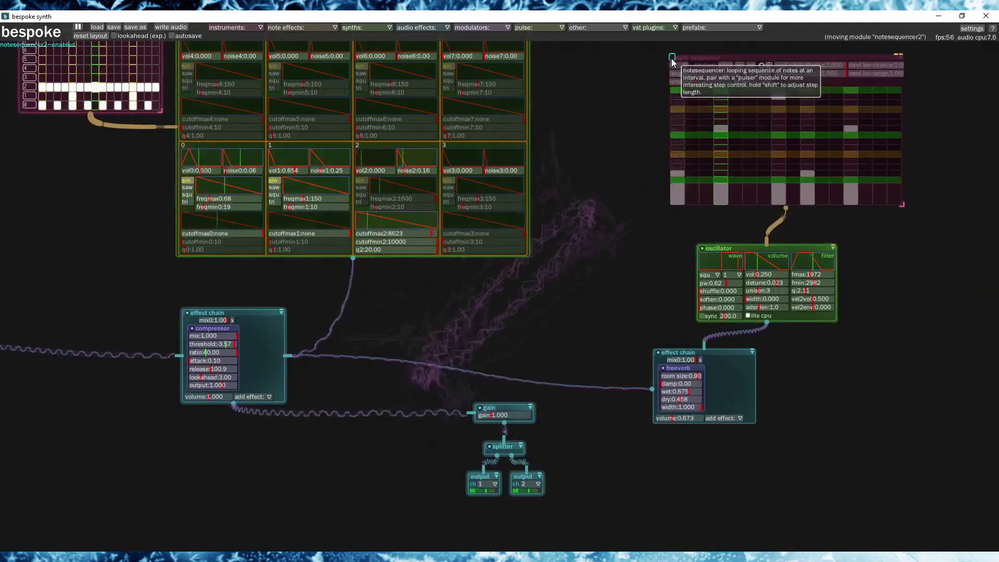
drag(580, 133, 839, 209)
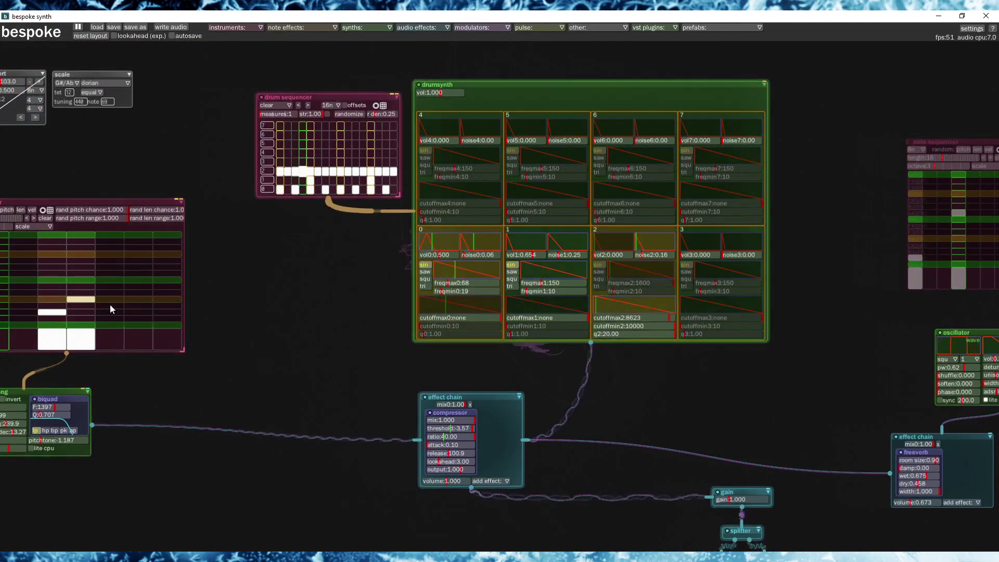